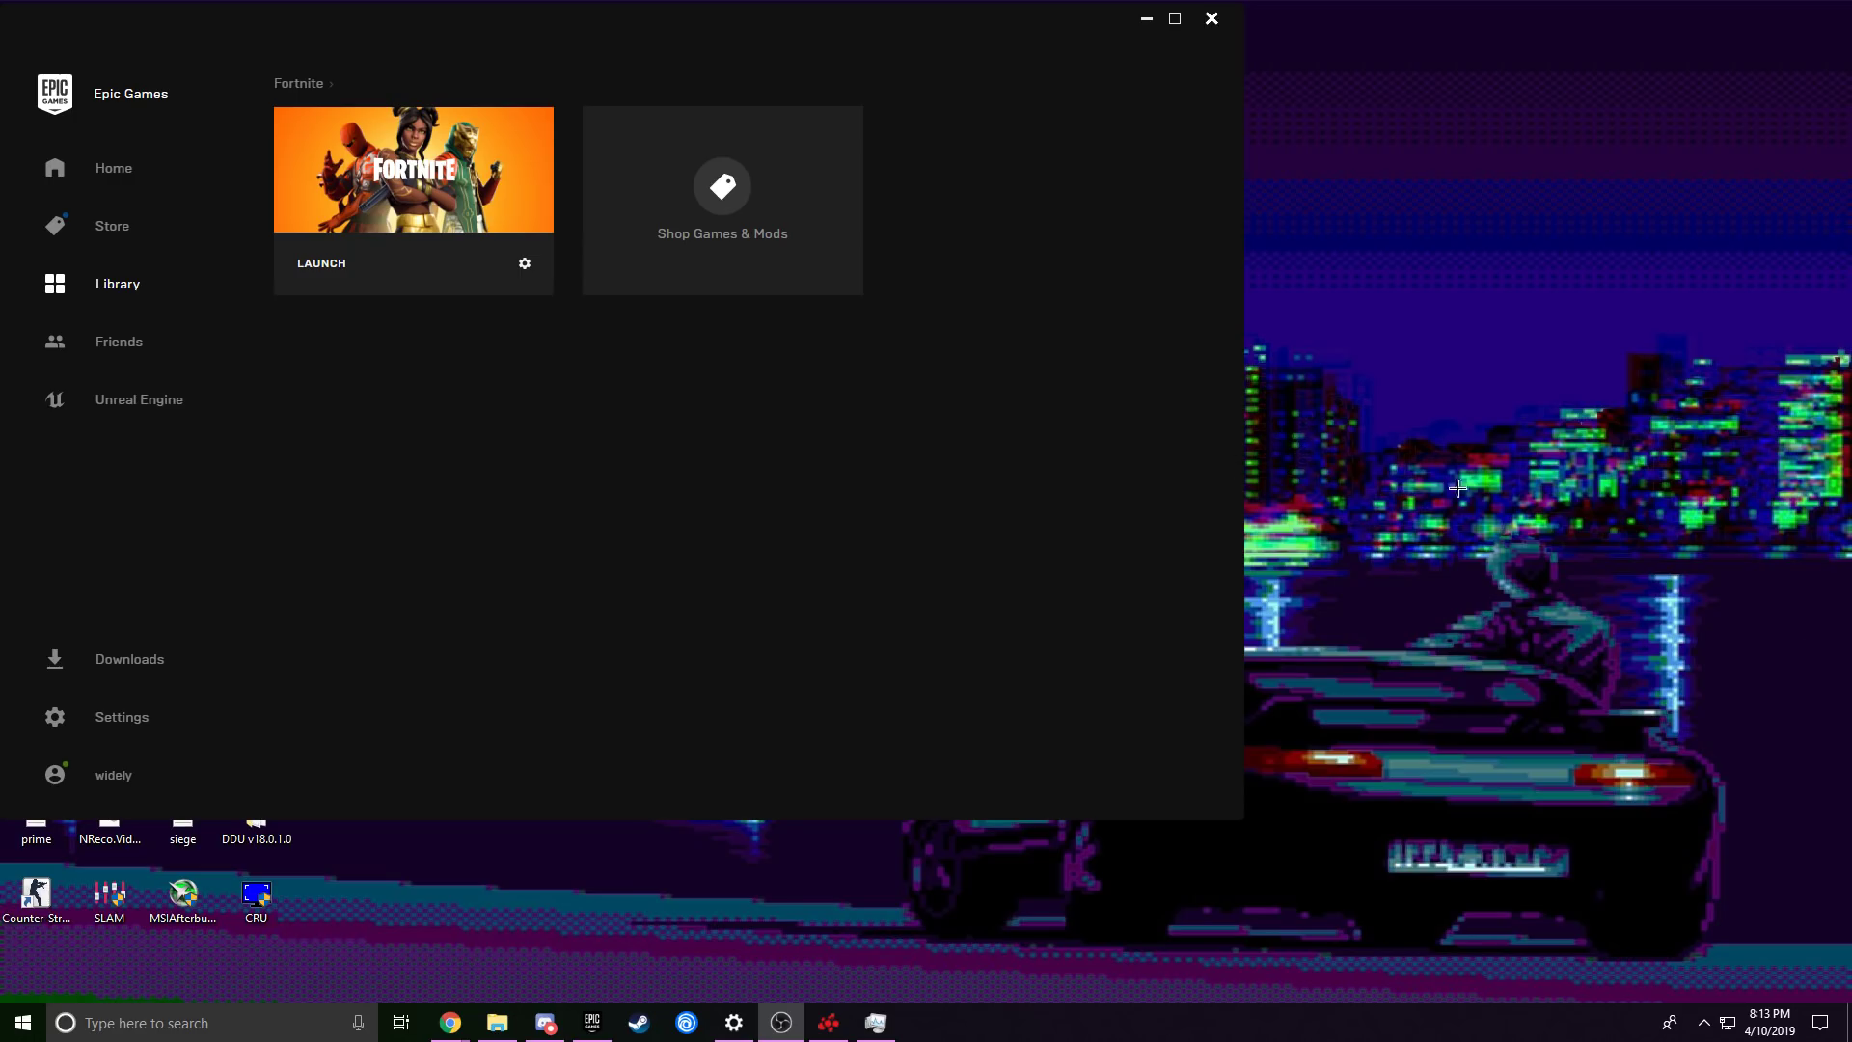
- Launch AMD Radeon Settings from the desktop's right-click menu
{"action": "right_click", "coordinate": [1414, 479]}
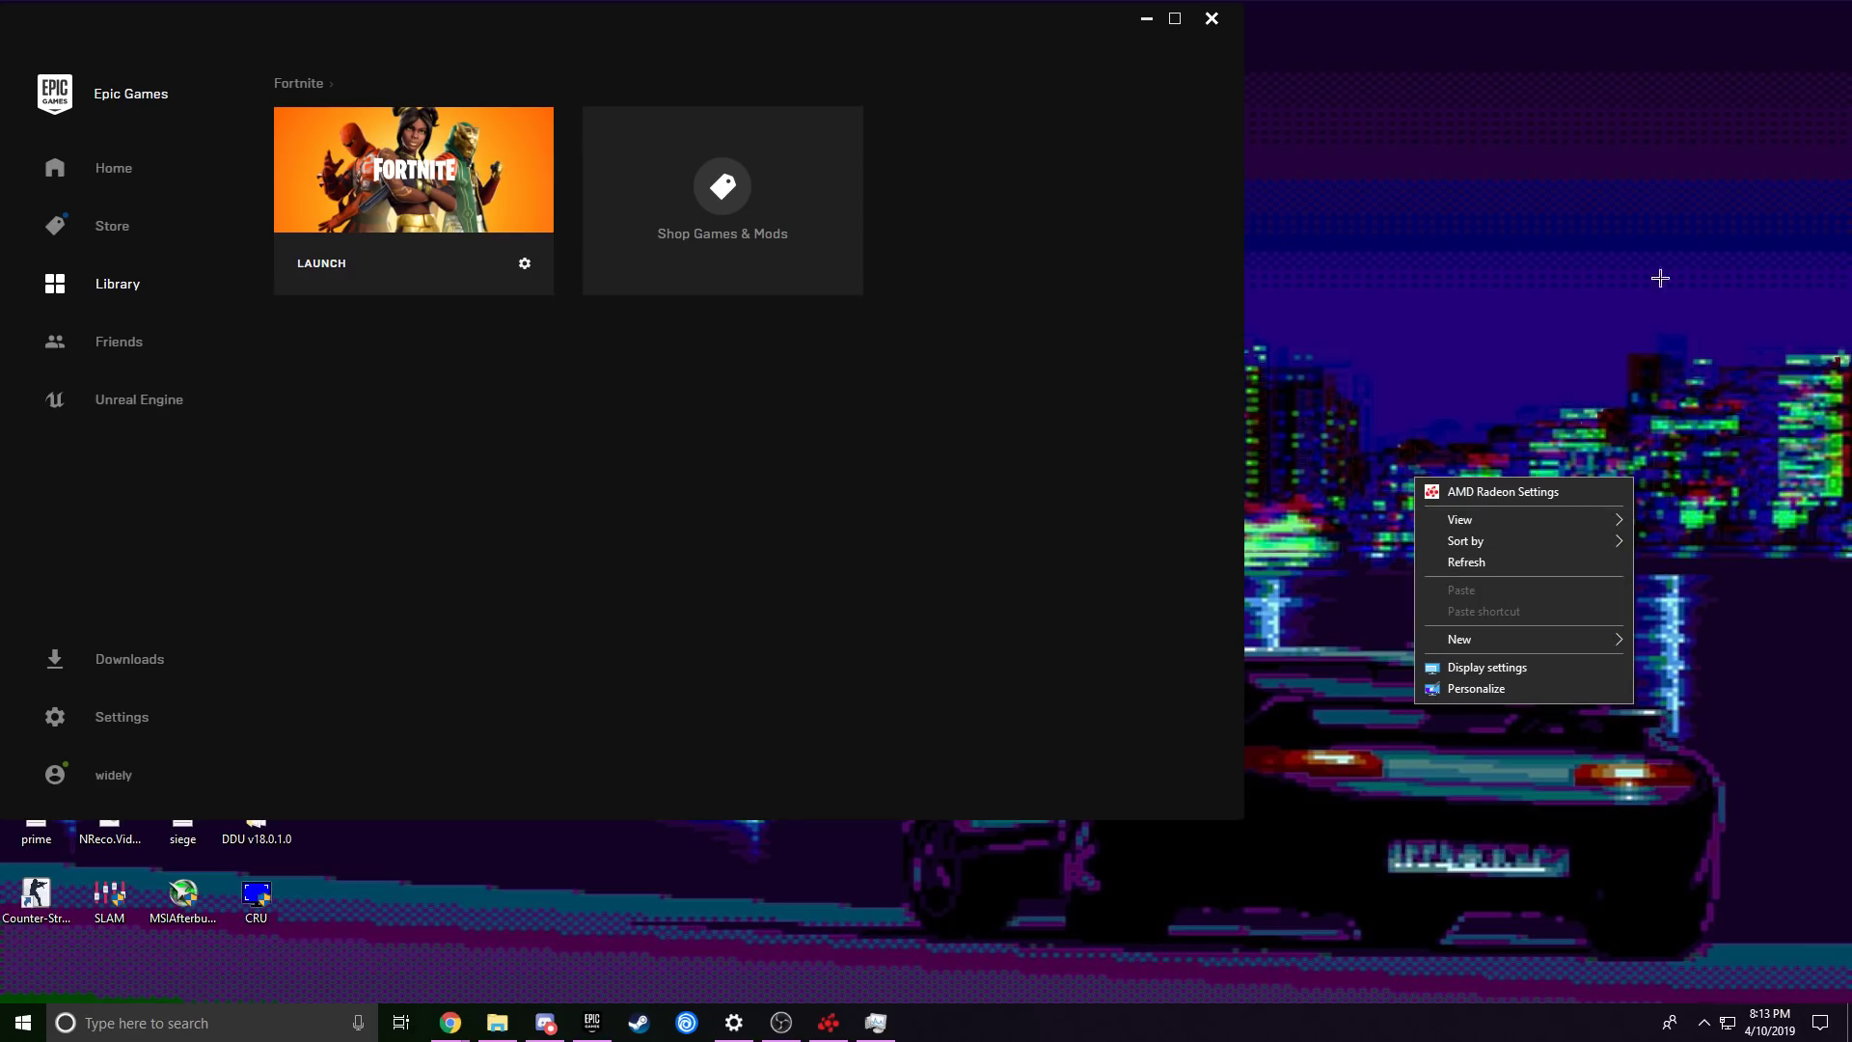
{"action": "right_click", "coordinate": [1415, 354]}
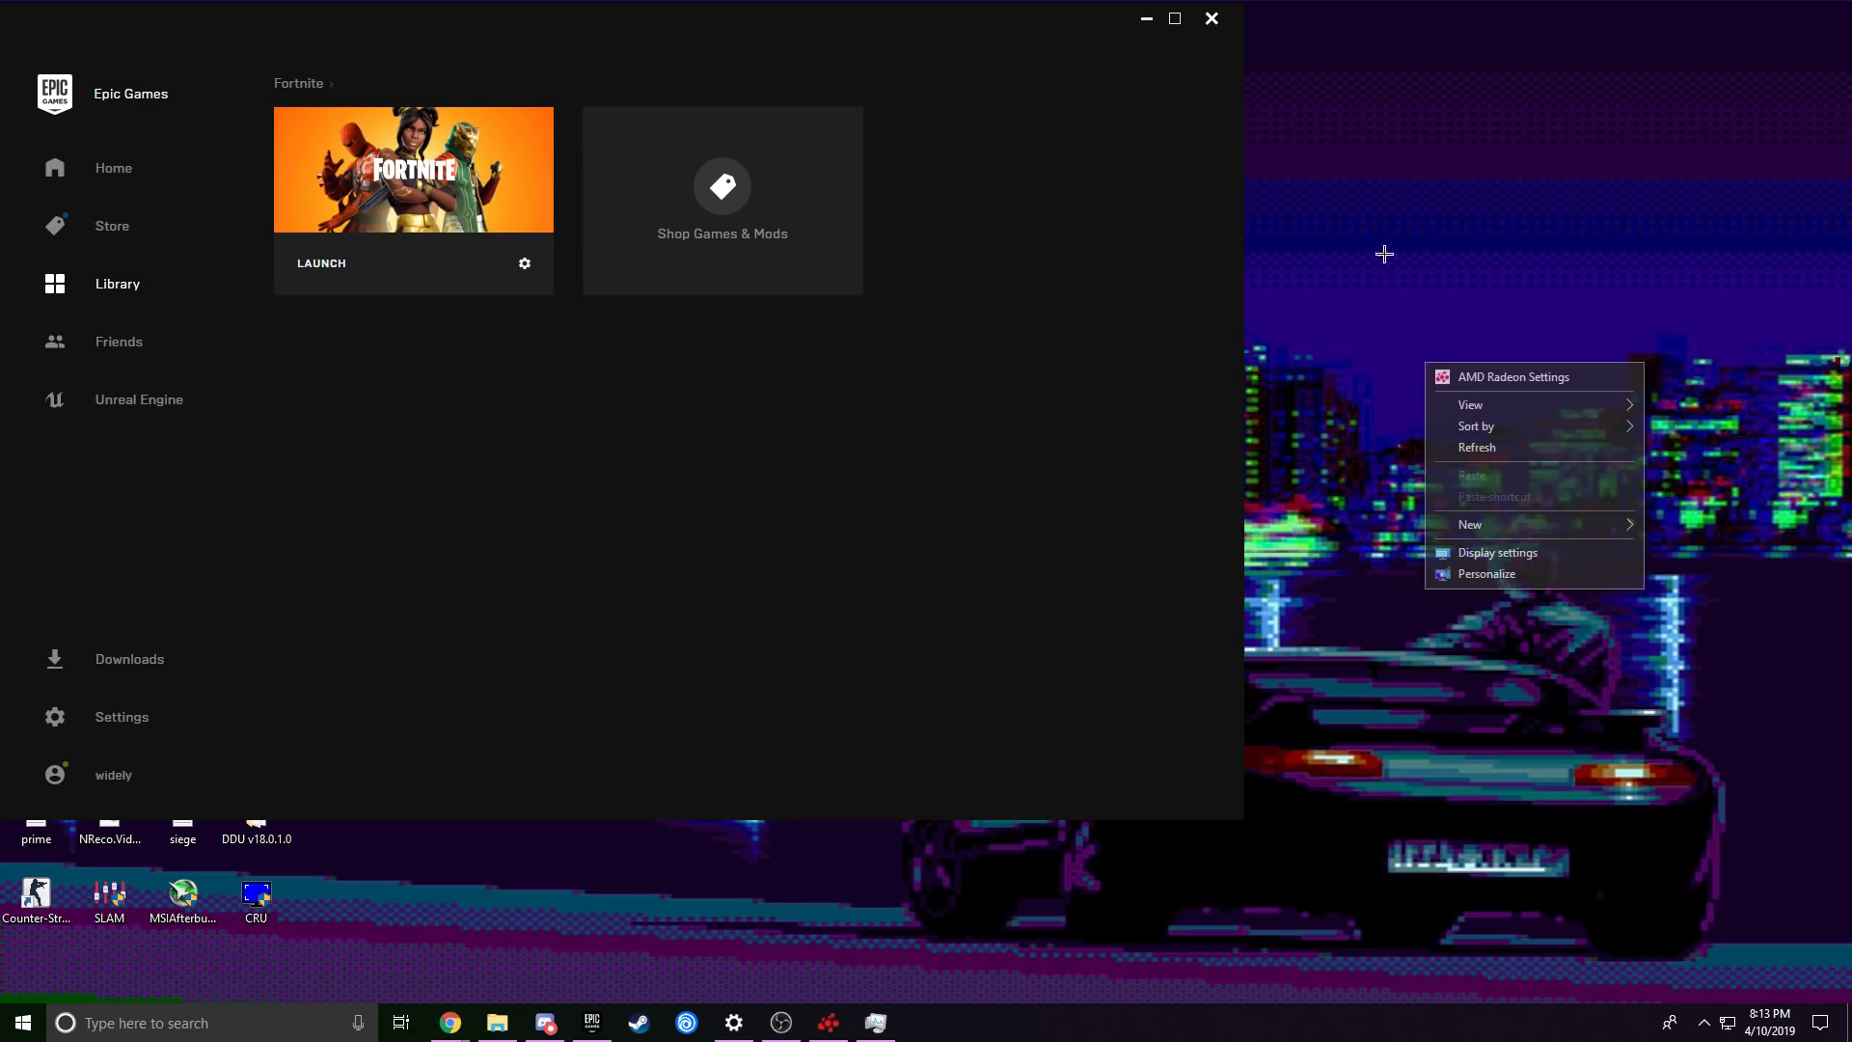
{"action": "right_click", "coordinate": [1411, 422]}
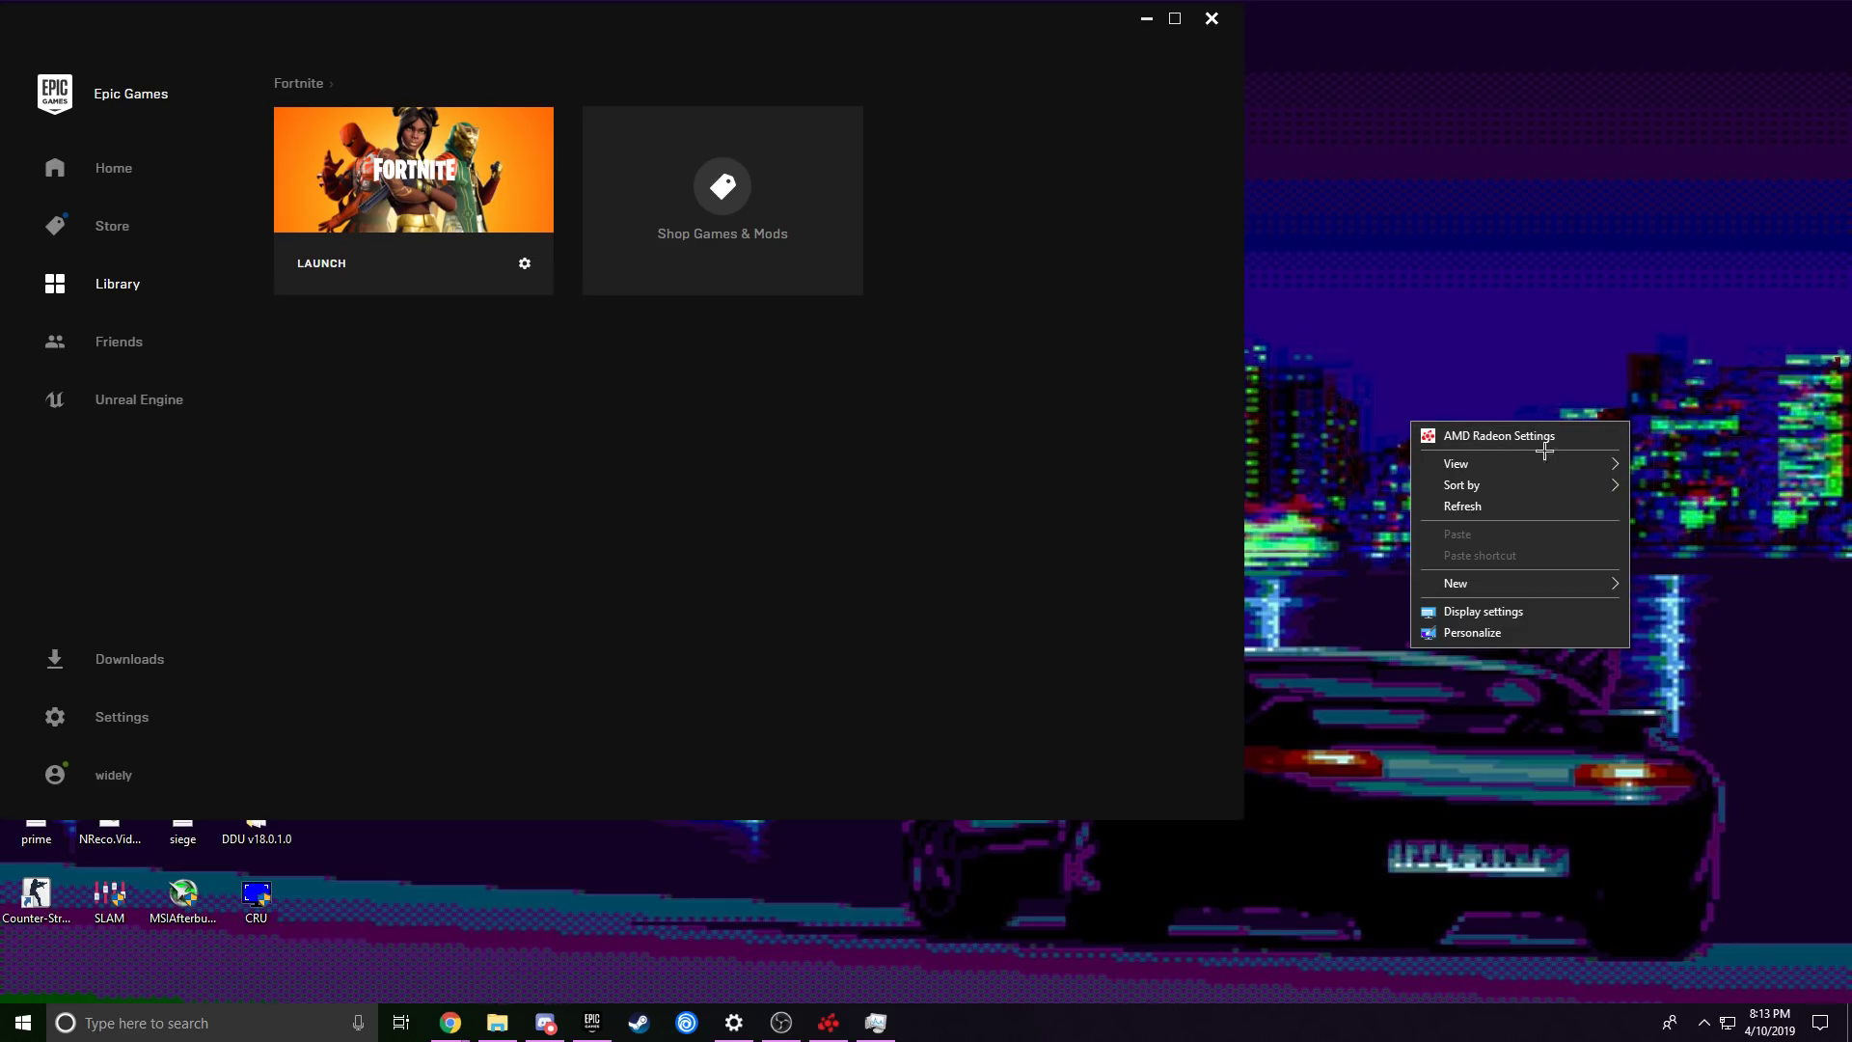
{"action": "mouse_move", "coordinate": [1533, 459]}
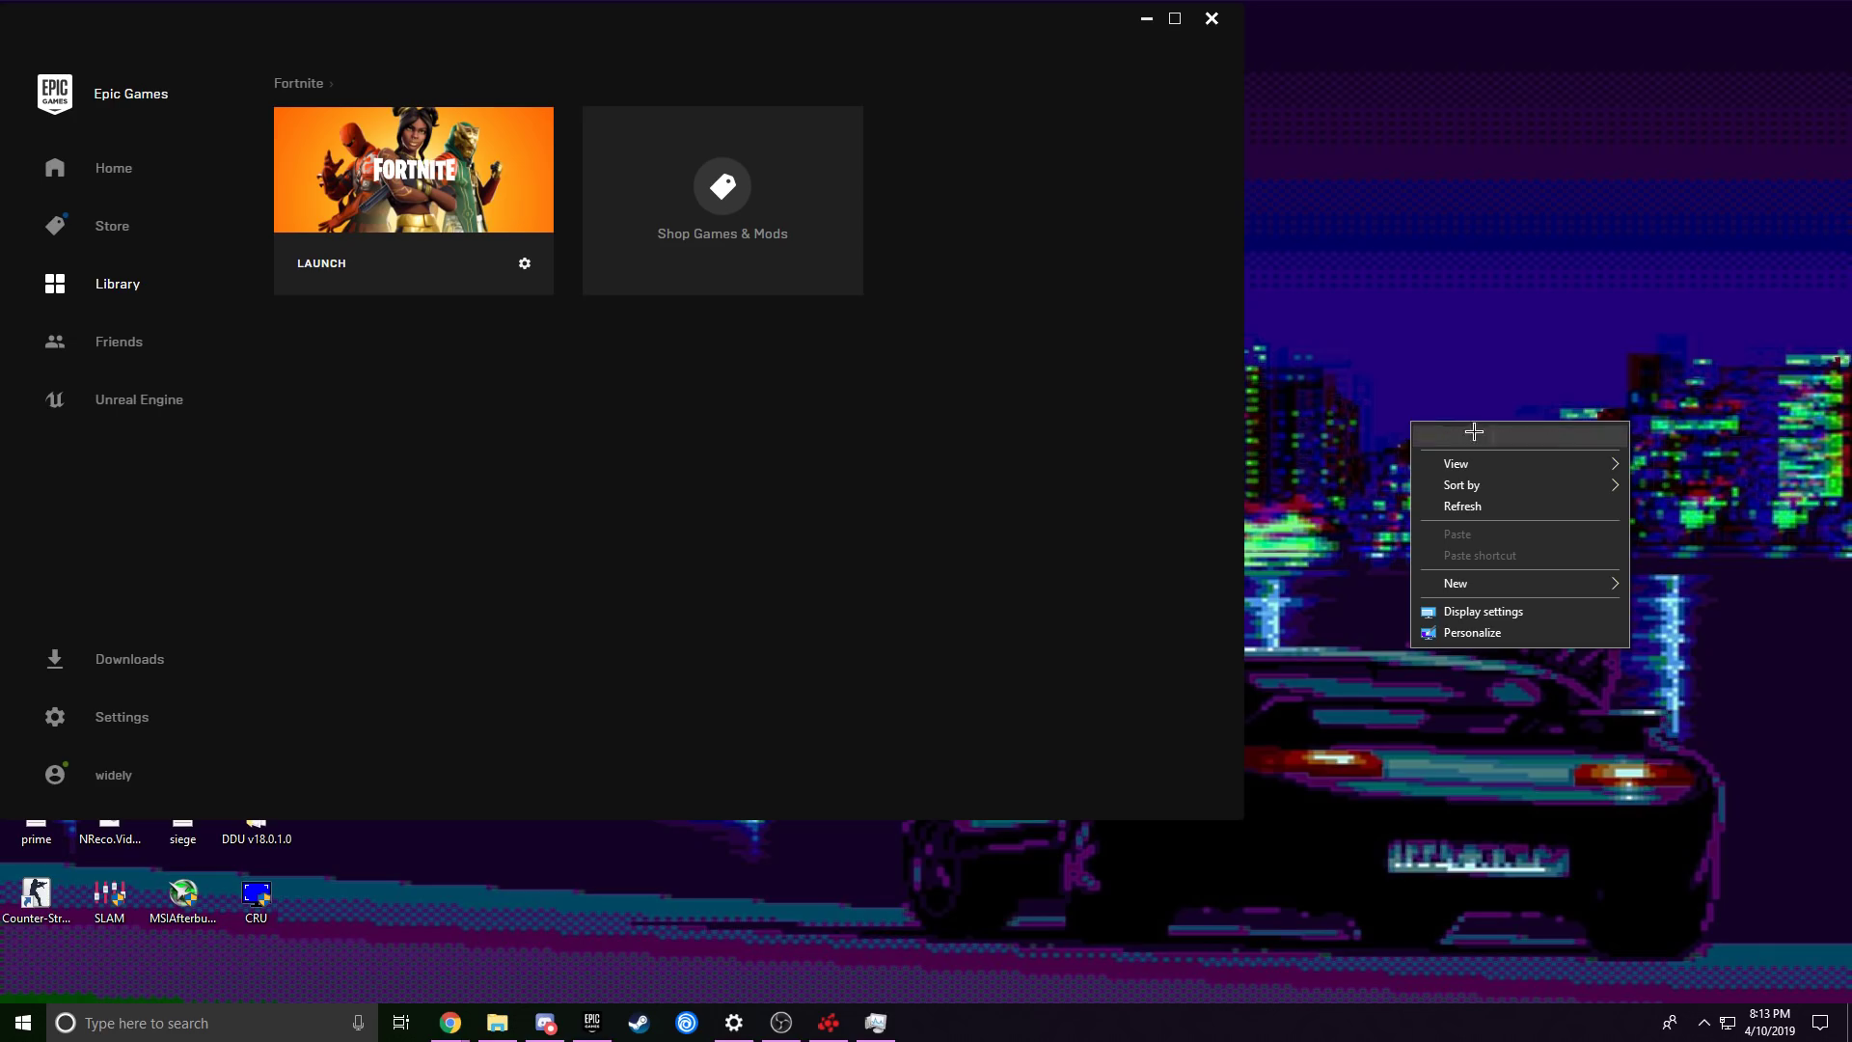
{"action": "left_click", "coordinate": [1514, 438]}
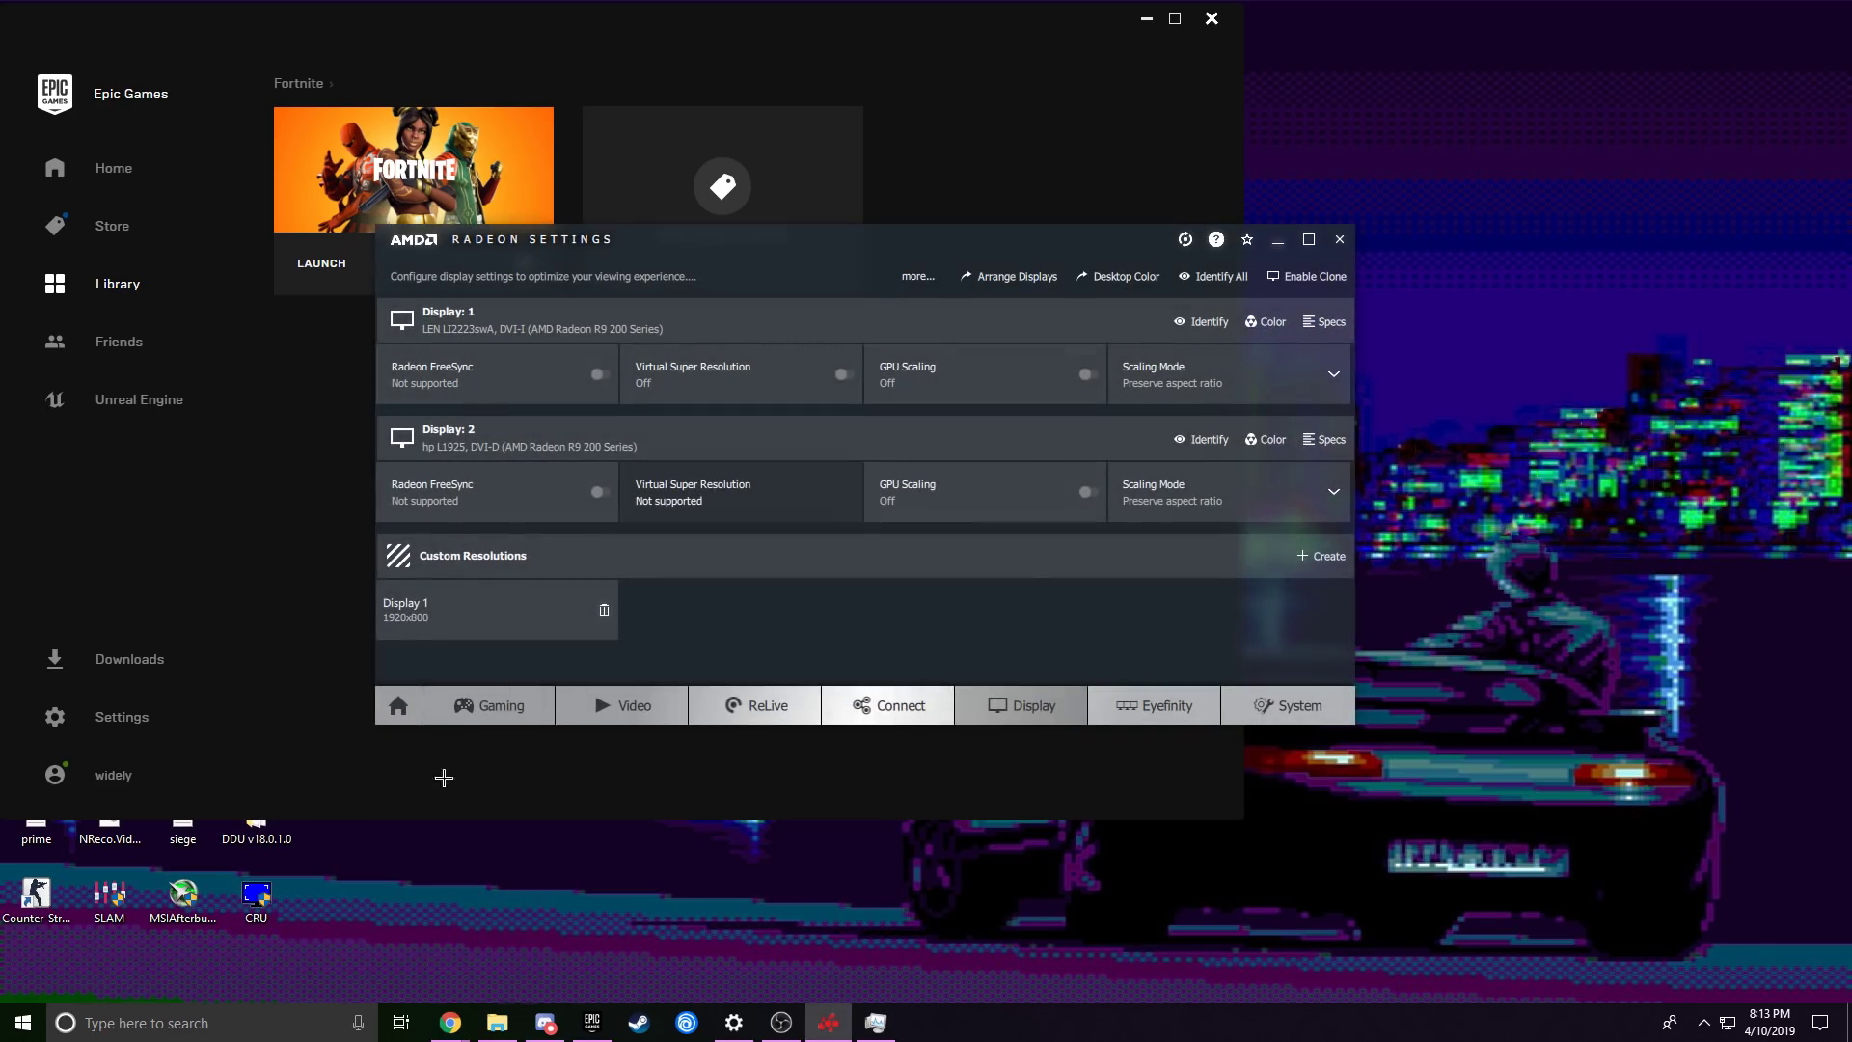
- Go from Home to the Display page and begin creating a new custom resolution
{"action": "left_click", "coordinate": [397, 706]}
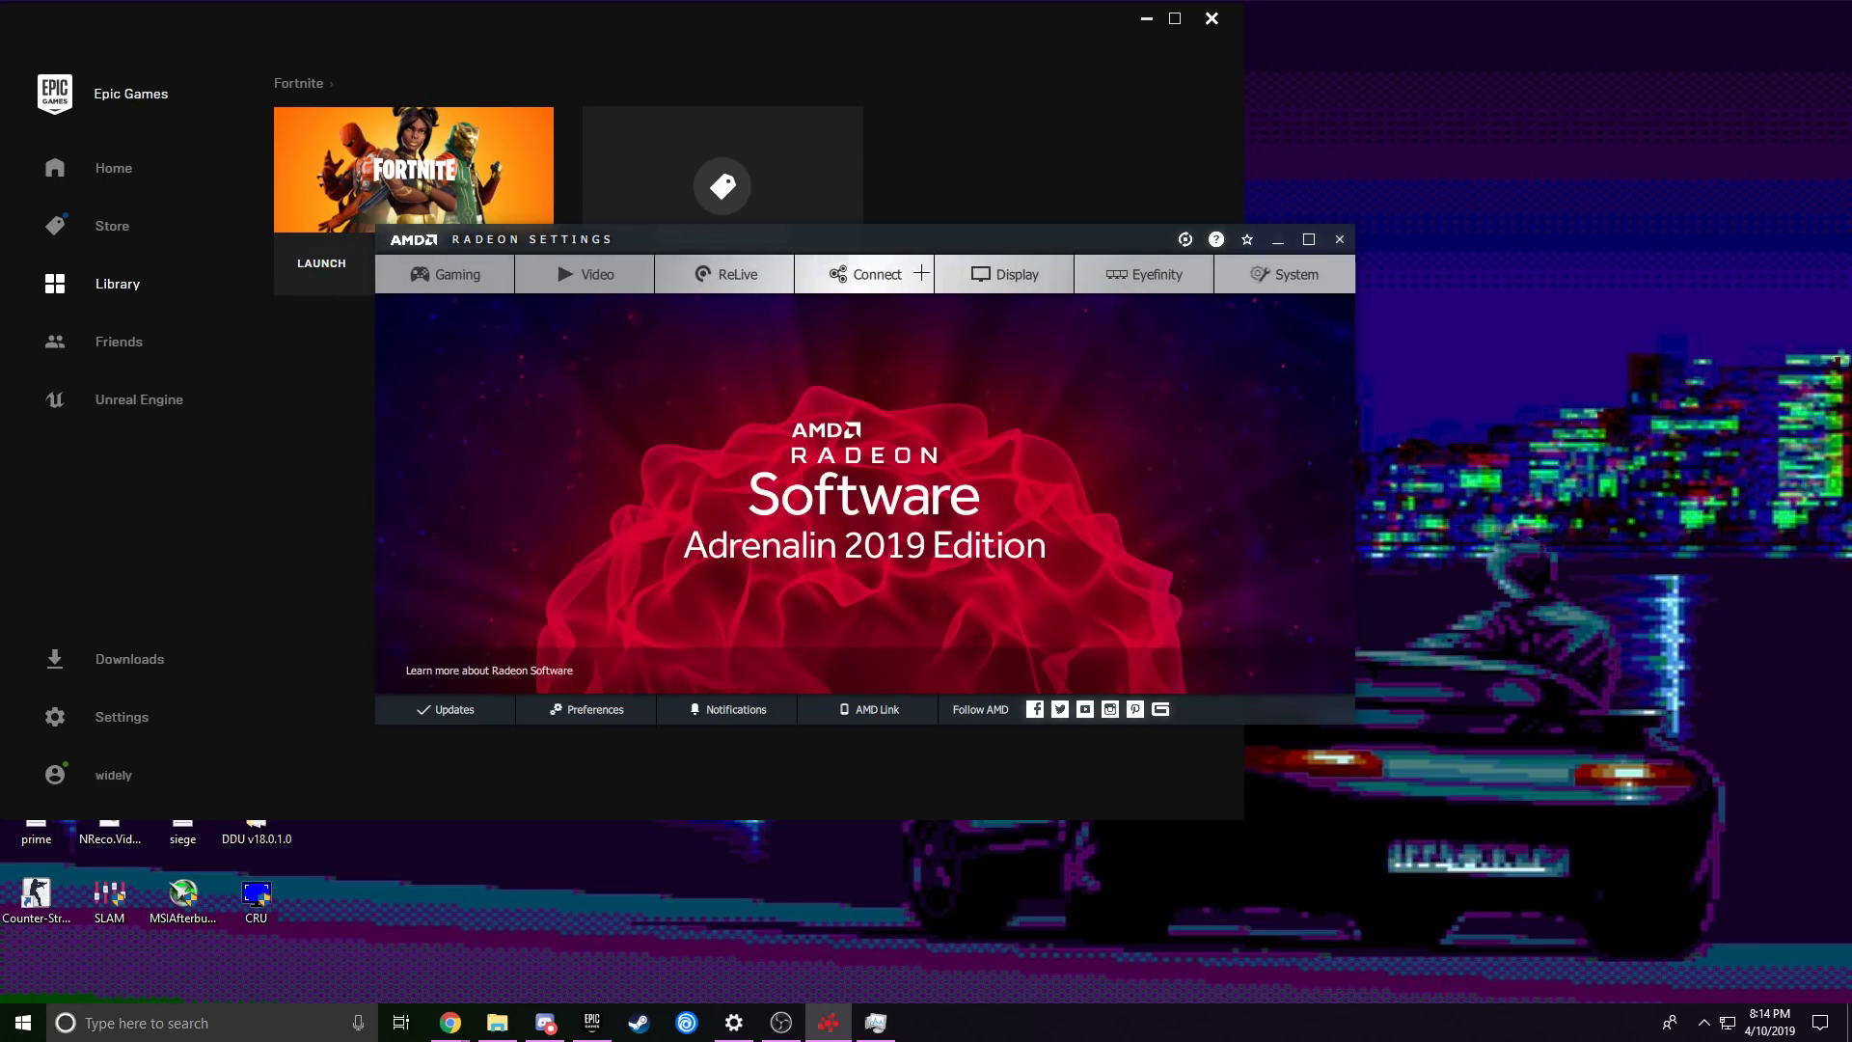
{"action": "left_click", "coordinate": [1004, 274]}
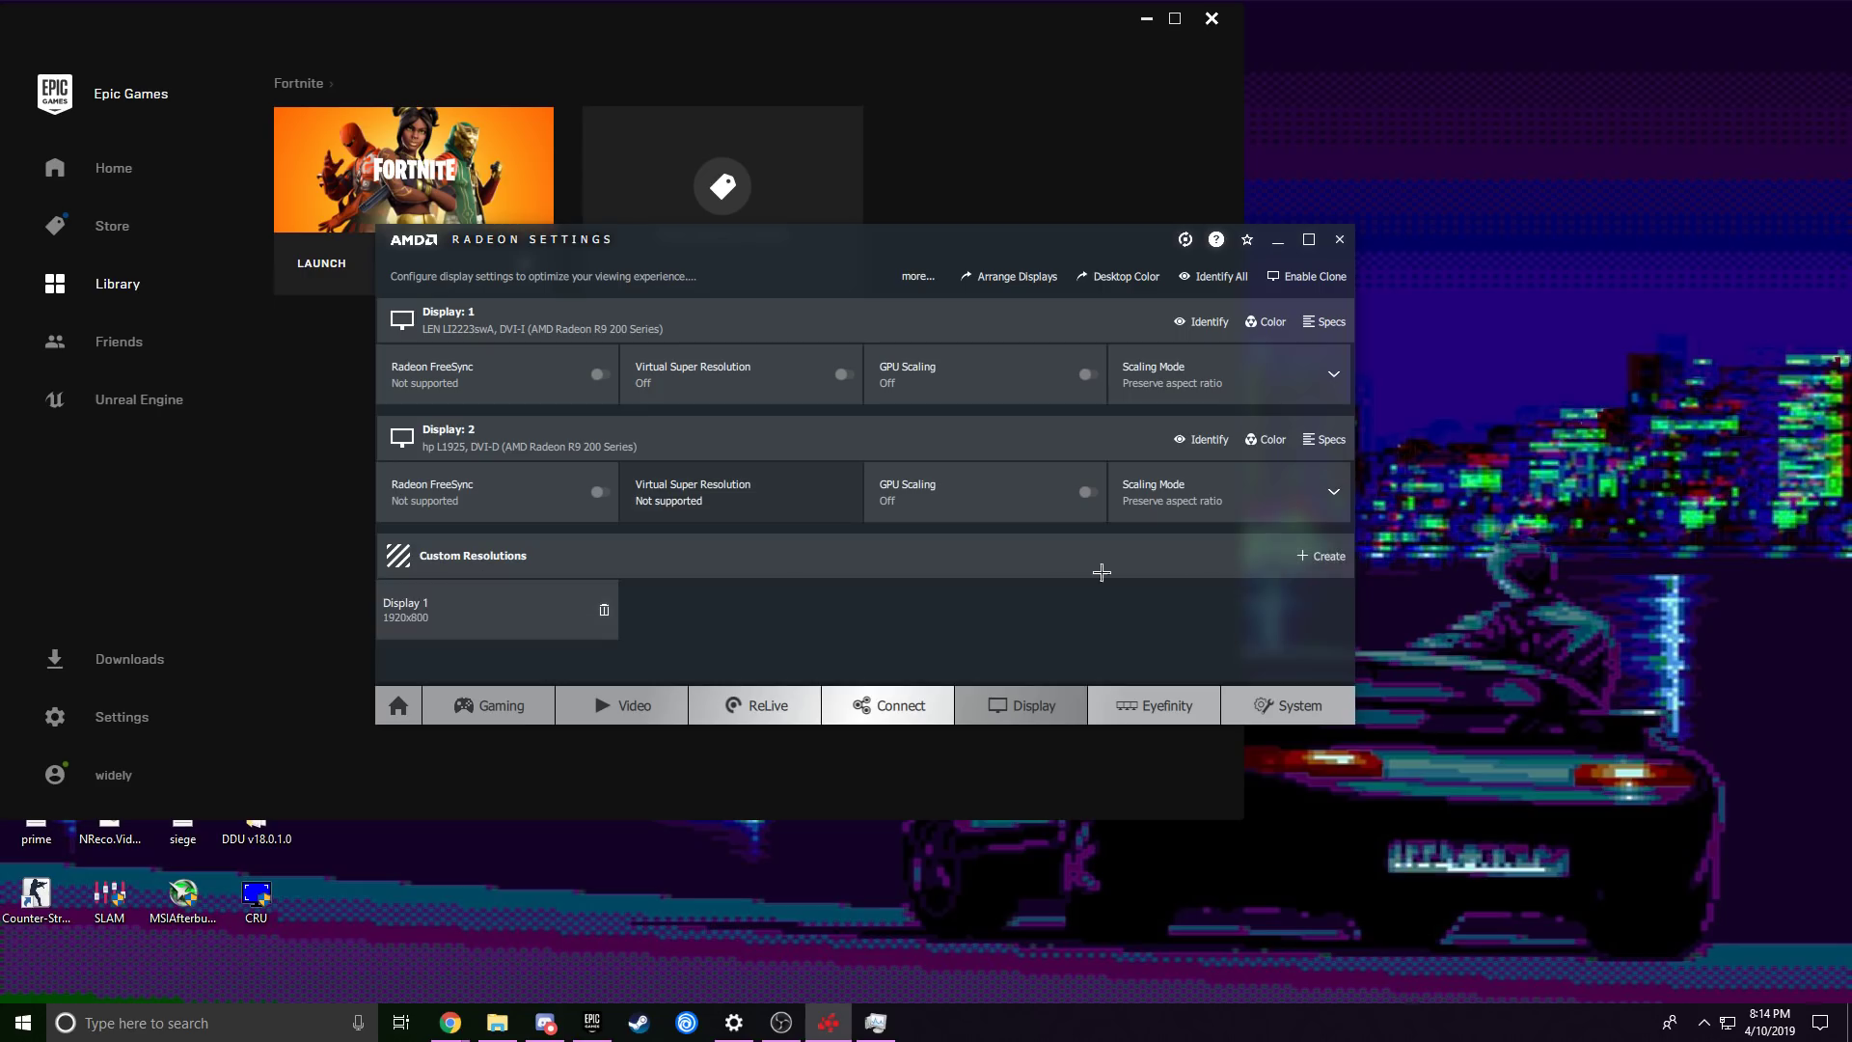
{"action": "left_click", "coordinate": [1320, 556]}
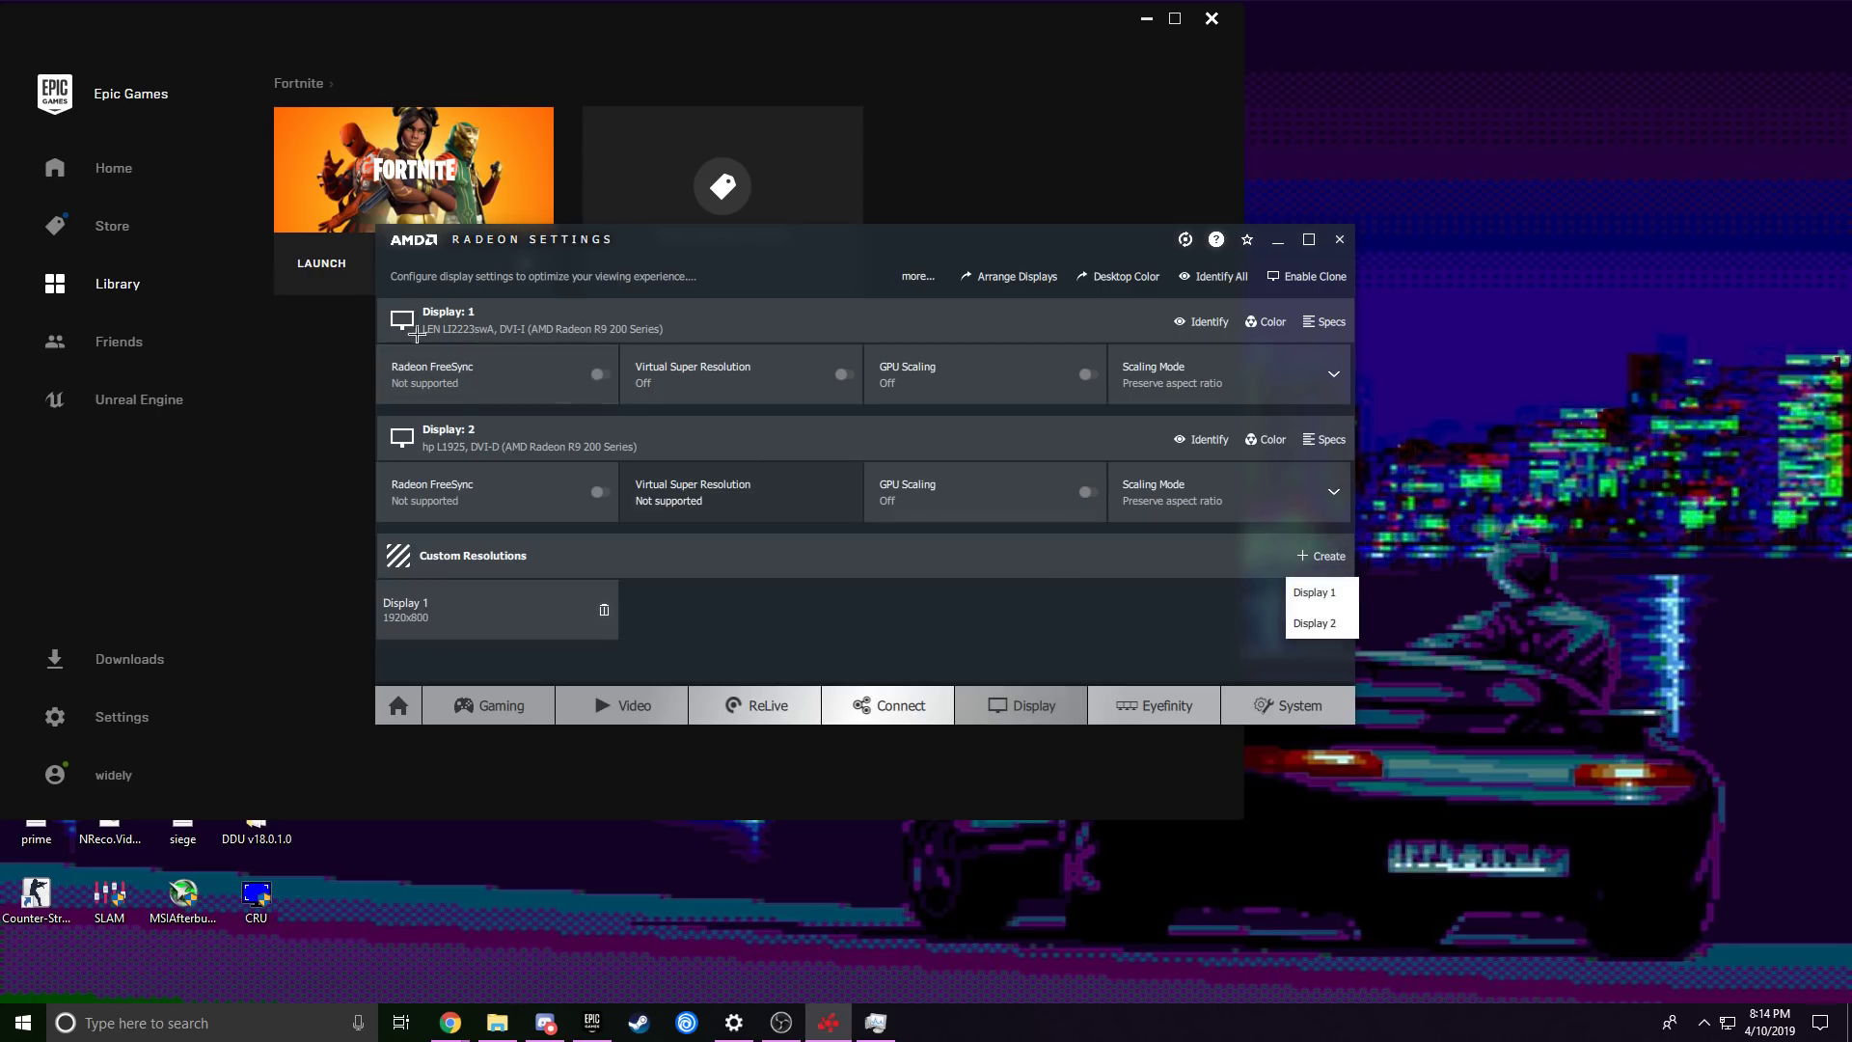
- Save a Display 1 custom resolution of 1920x800 with V.Timing Display set to 800
{"action": "left_click", "coordinate": [1323, 591]}
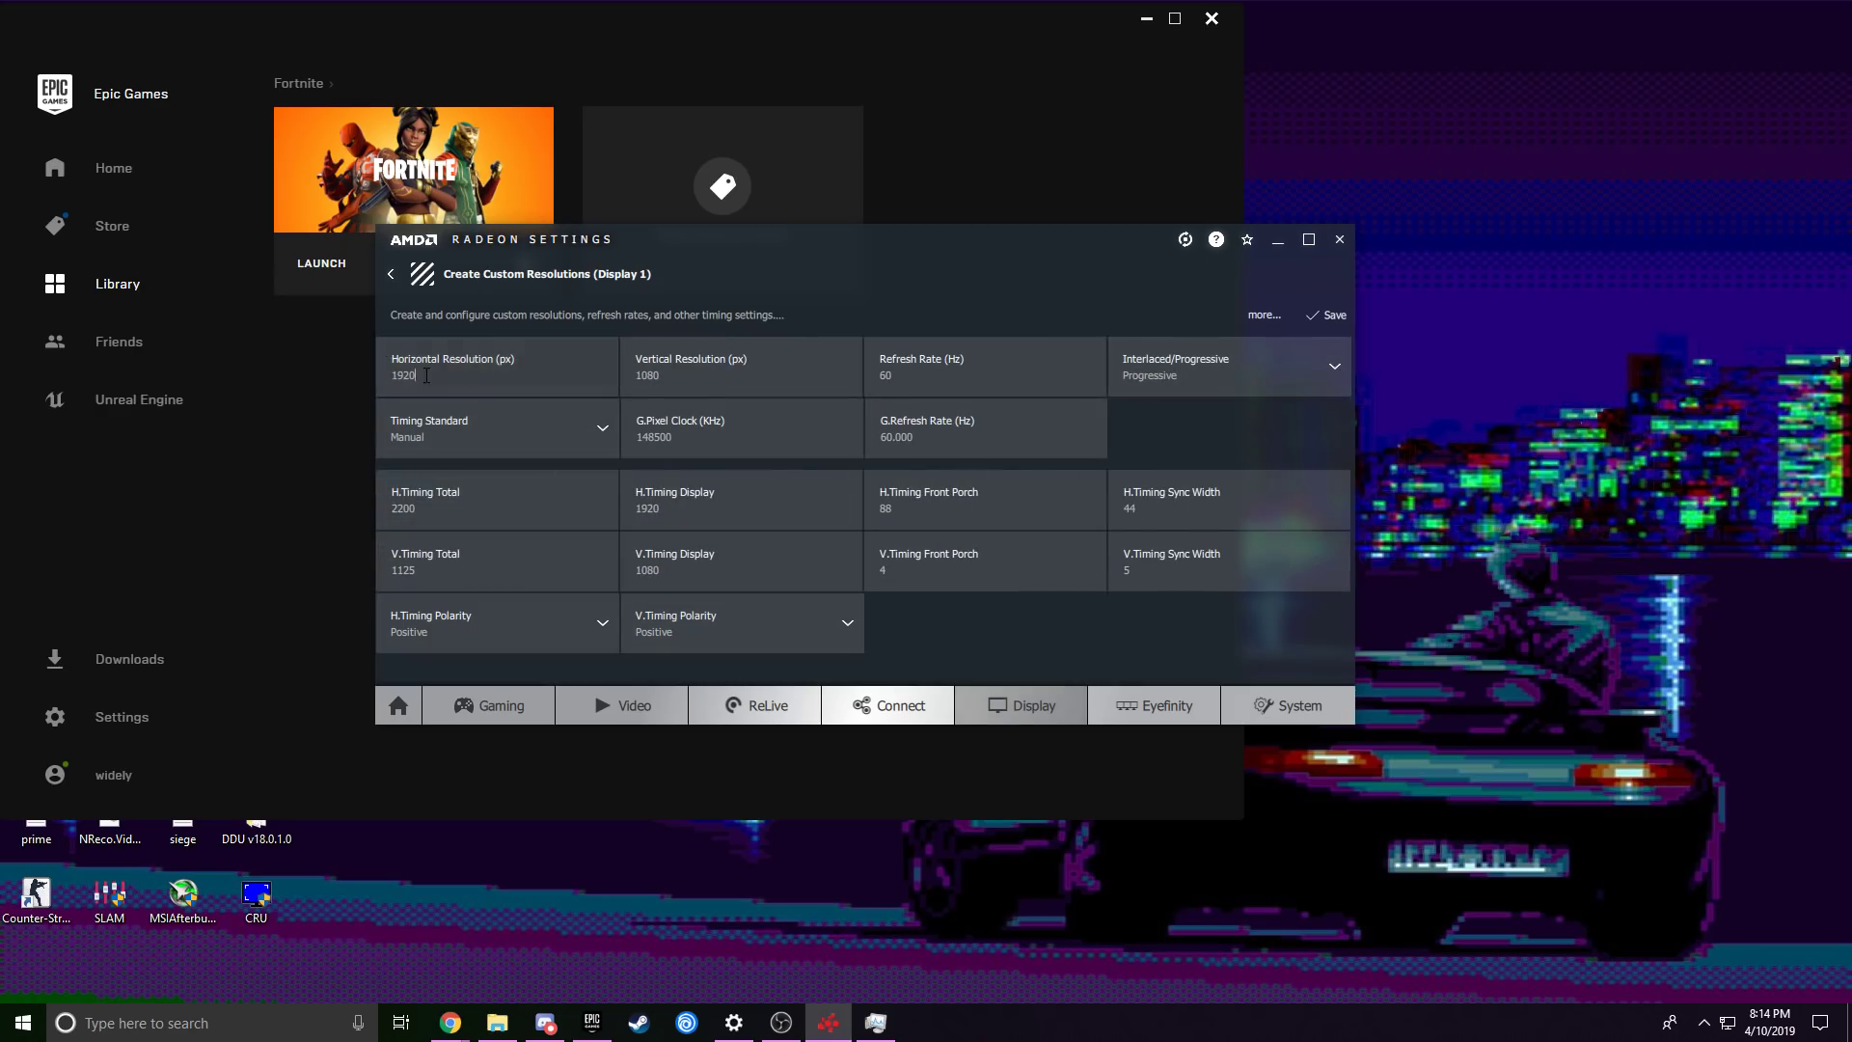
{"action": "double_click", "coordinate": [665, 375]}
{"action": "type", "text": "800"}
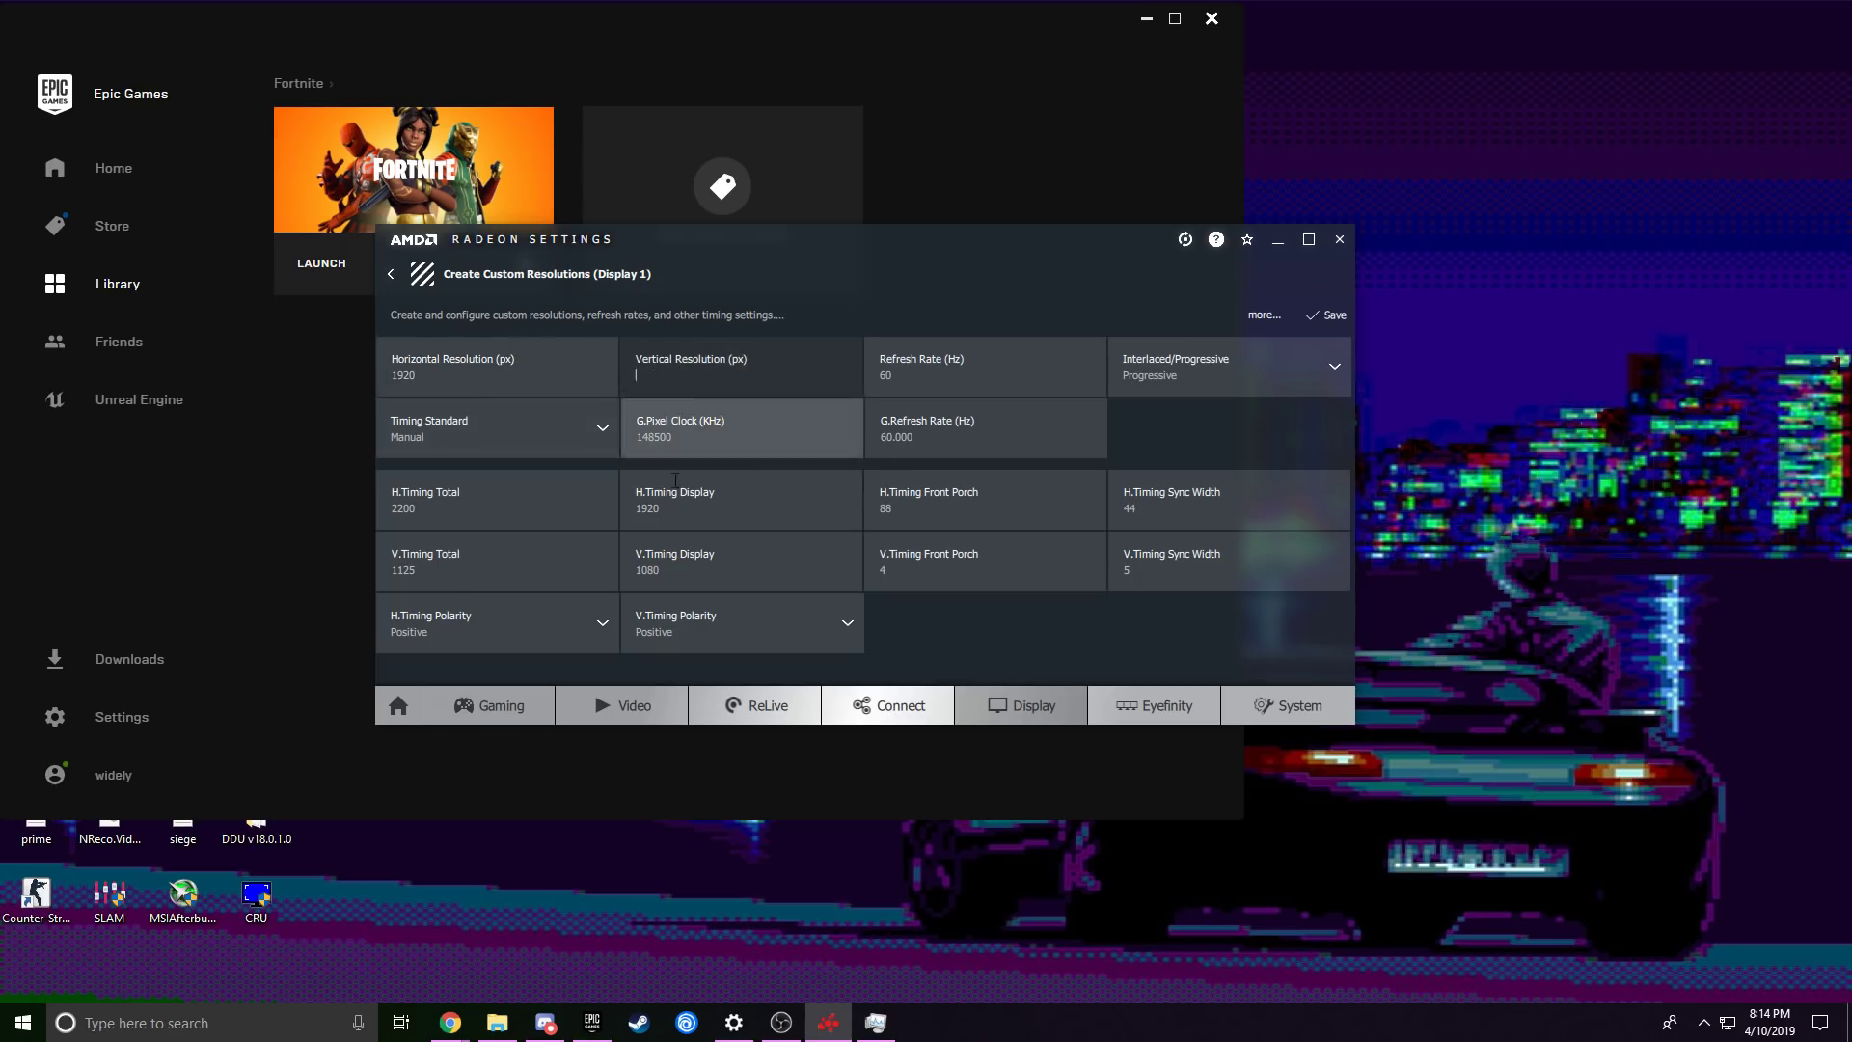
{"action": "key", "text": "BackSpace"}
{"action": "key", "text": "BackSpace"}
{"action": "key", "text": "BackSpace"}
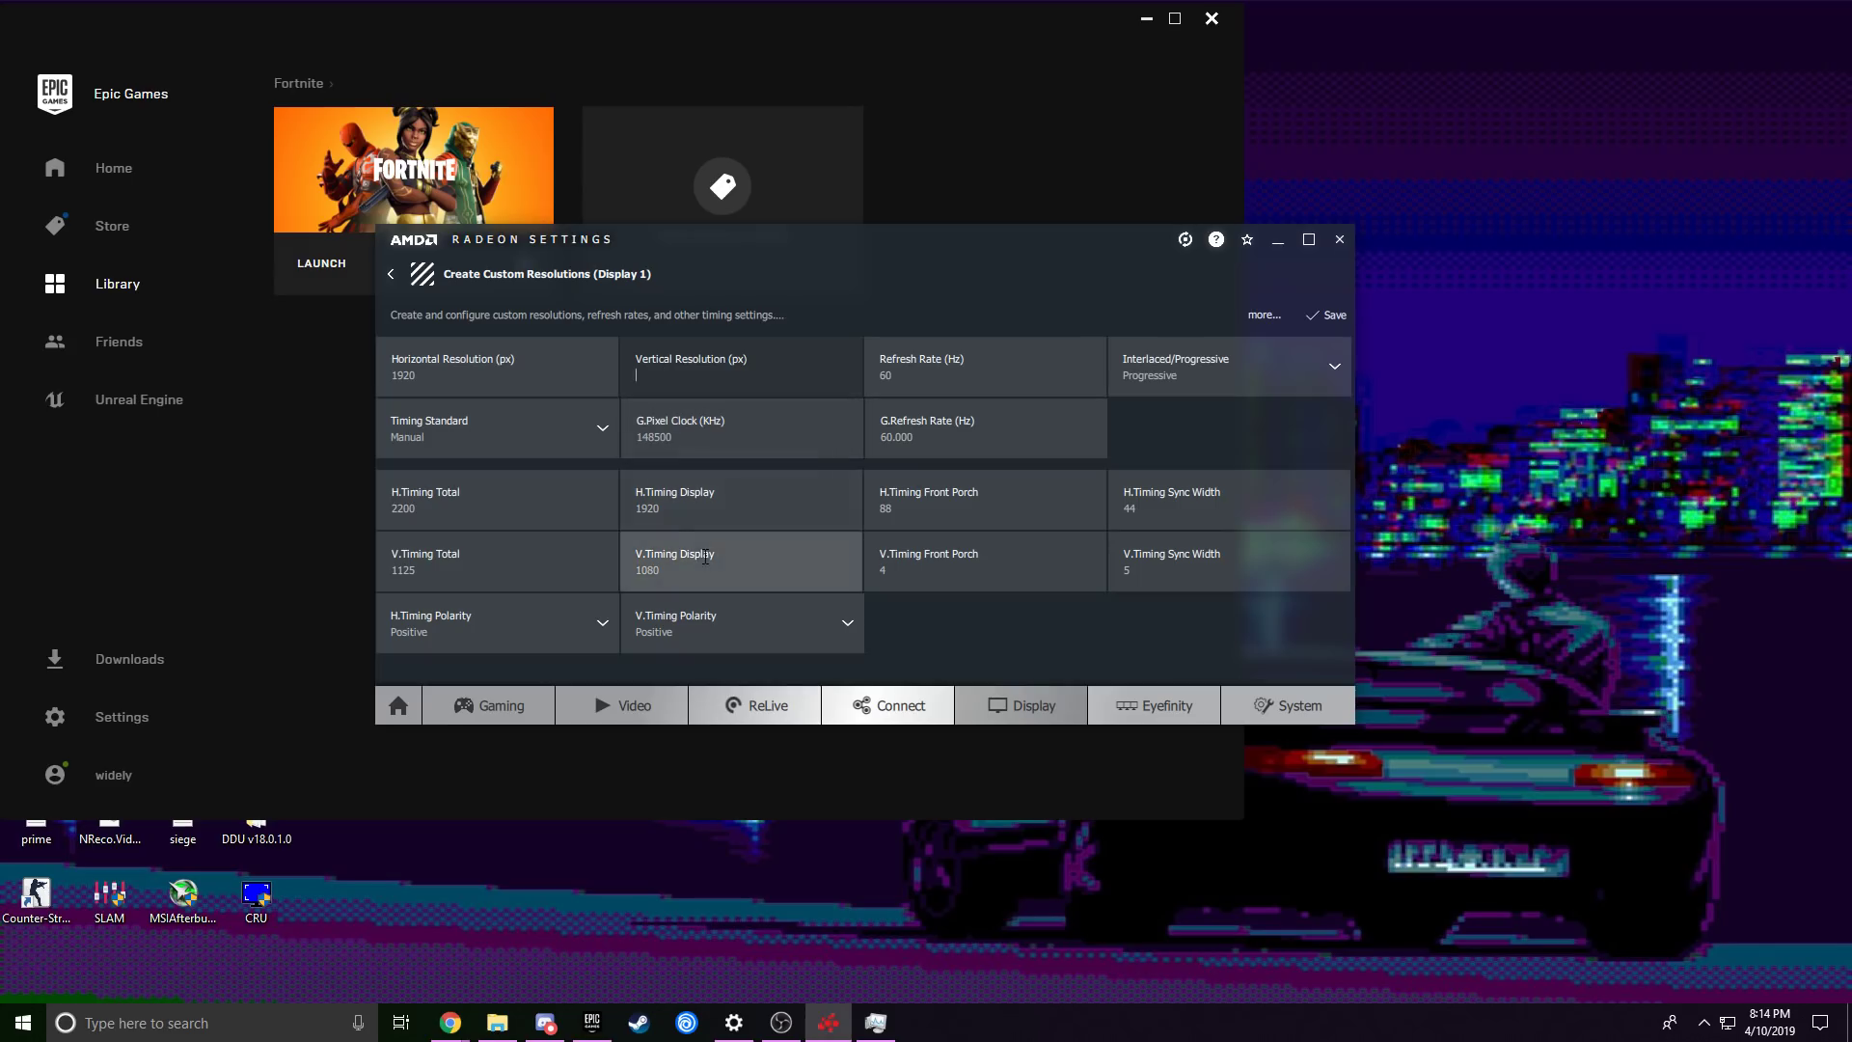
{"action": "left_click", "coordinate": [644, 573]}
{"action": "type", "text": "800"}
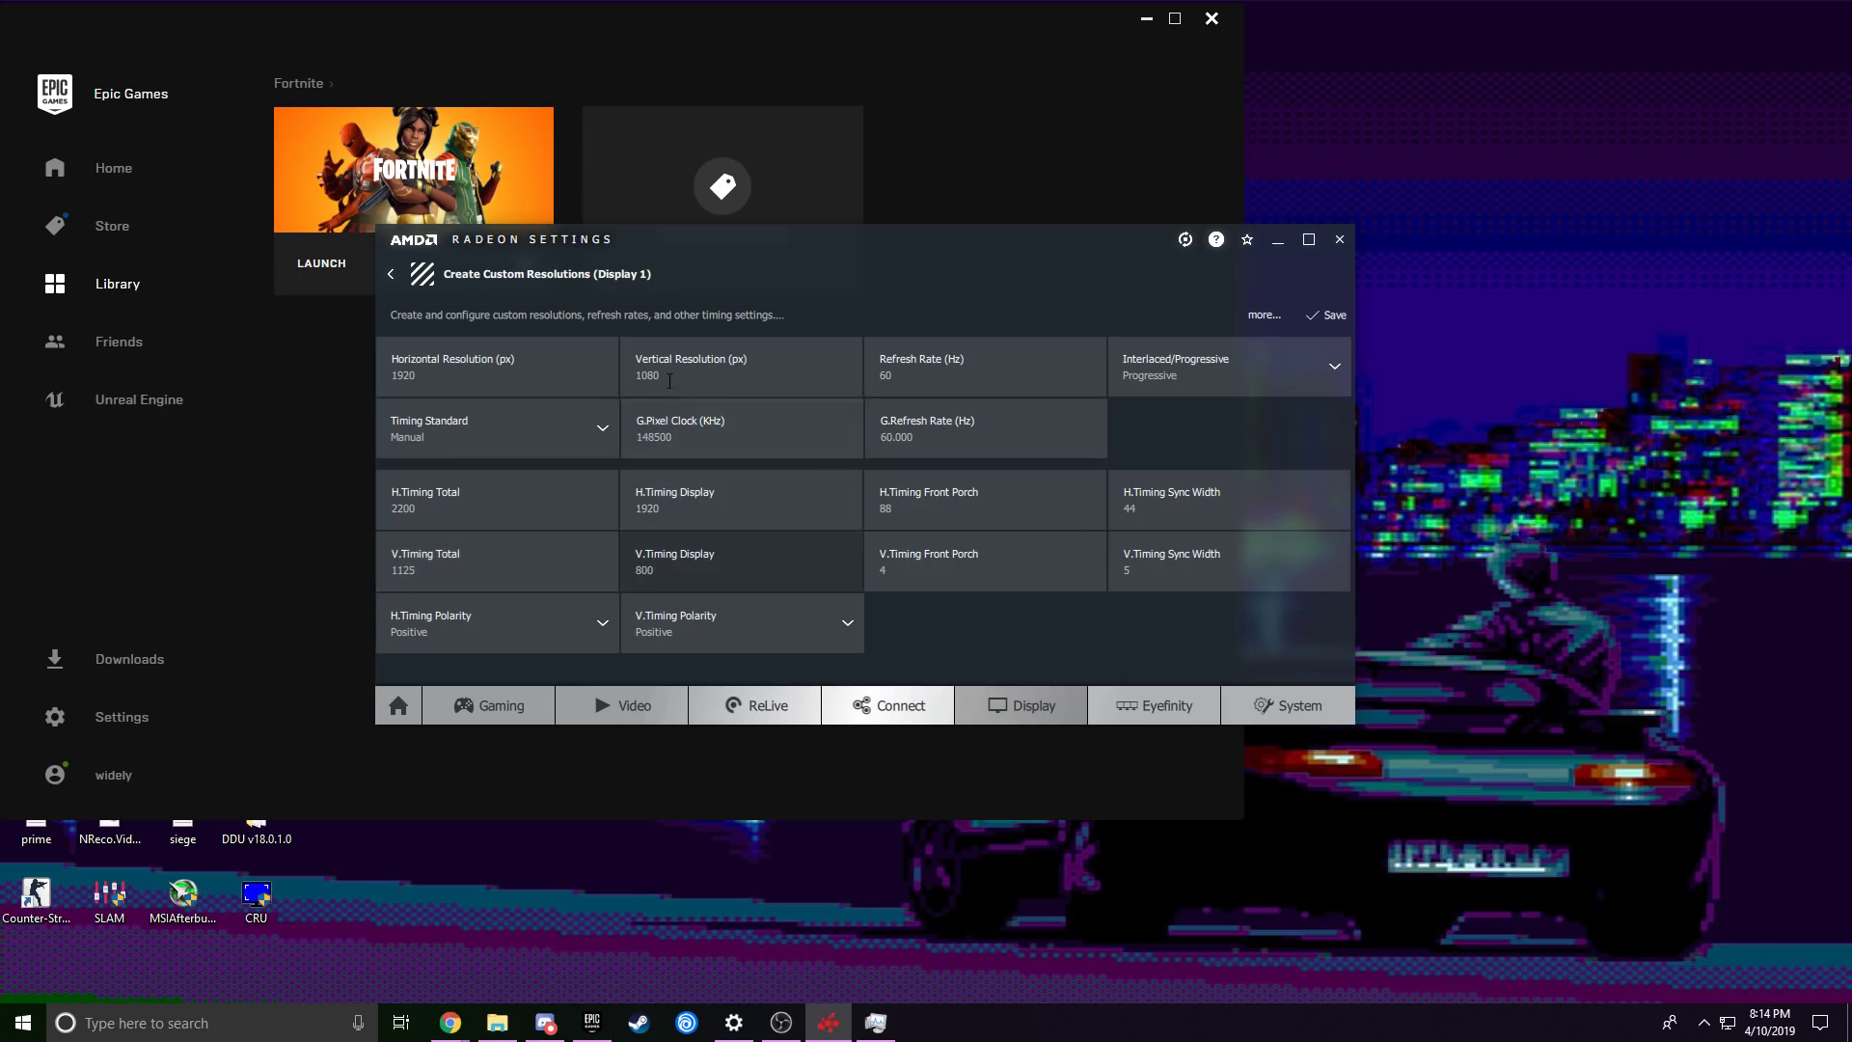
{"action": "left_click", "coordinate": [675, 374]}
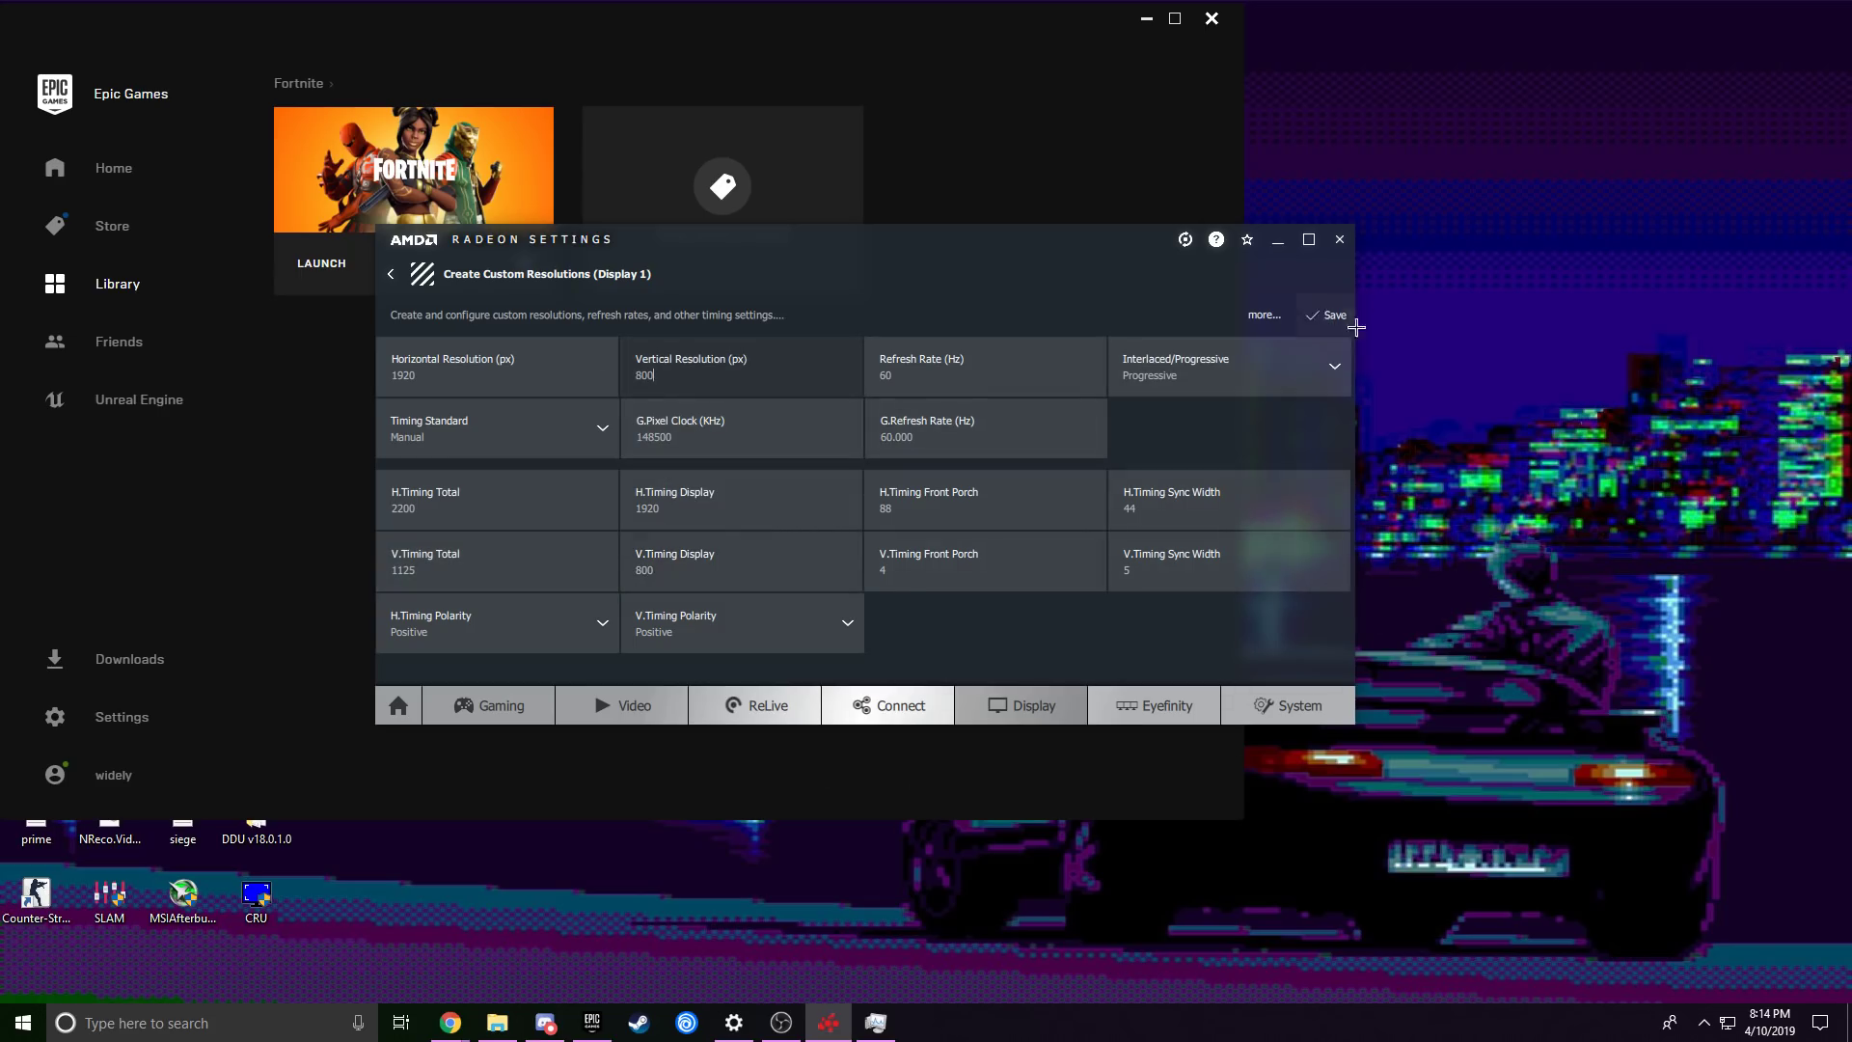
{"action": "left_click", "coordinate": [398, 277]}
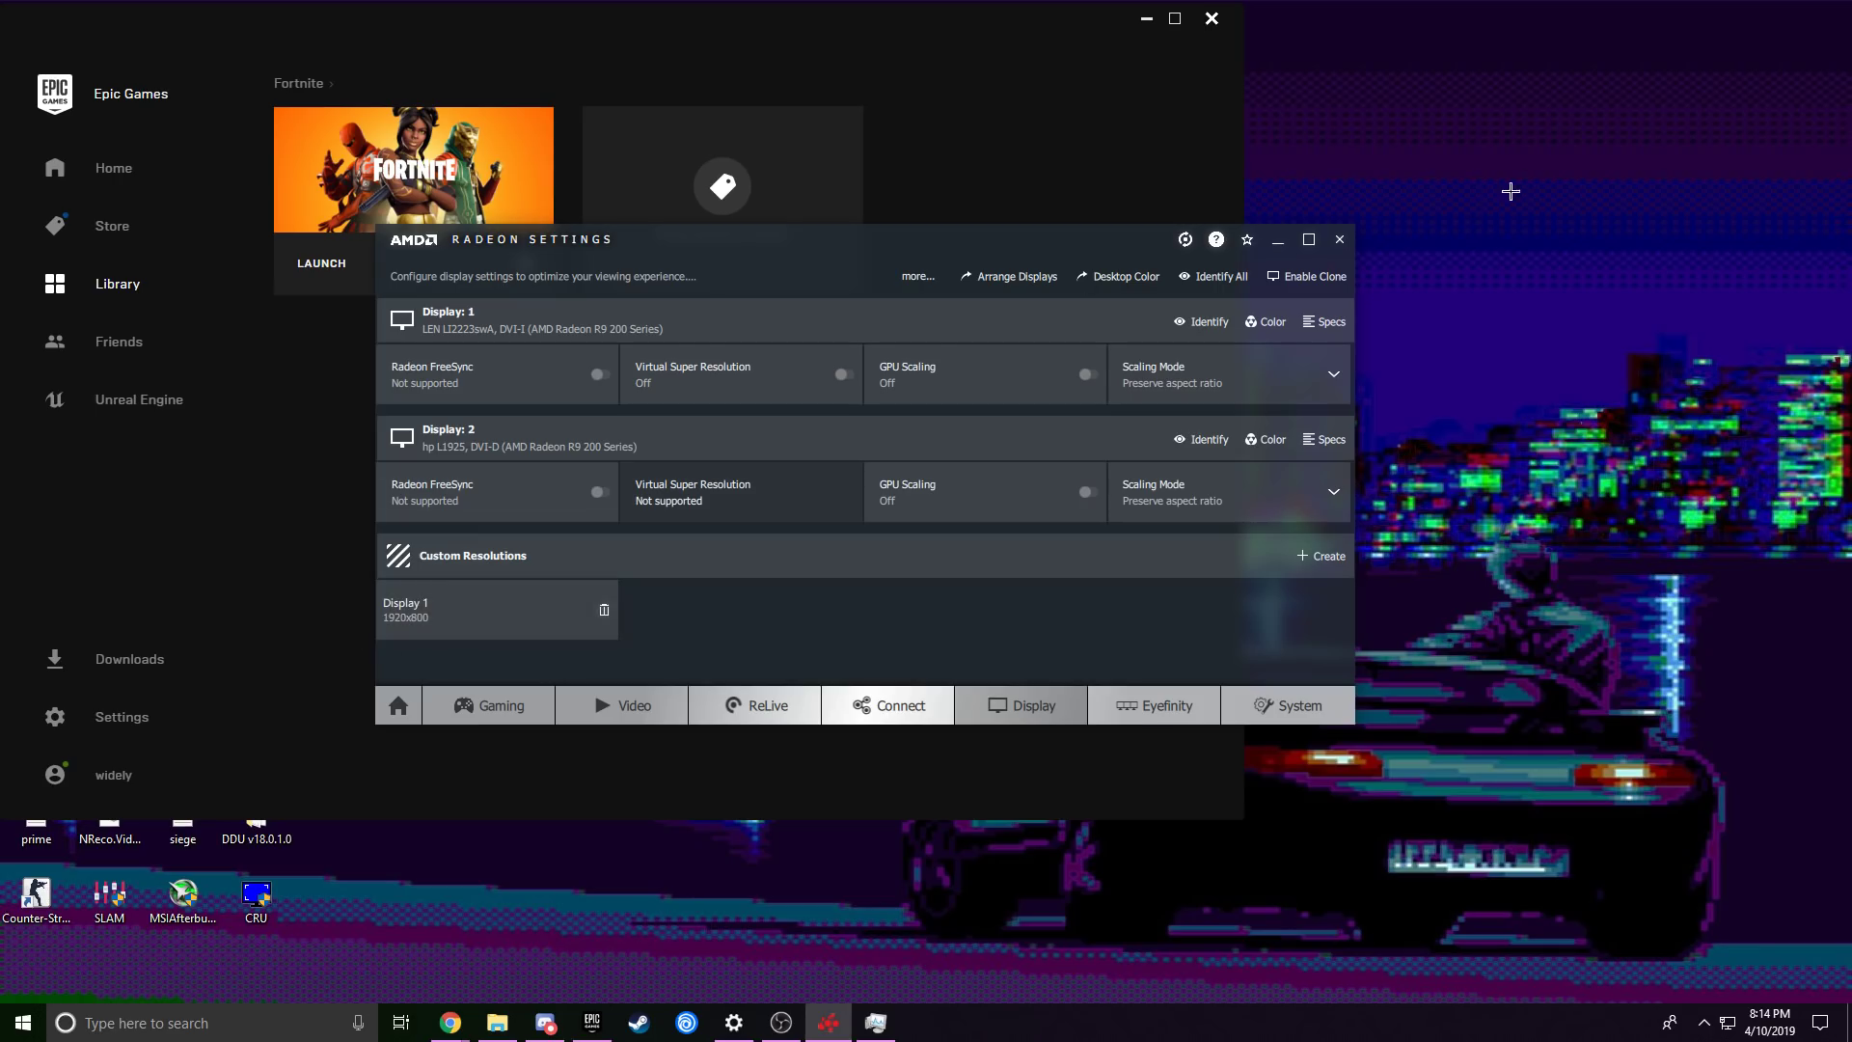
- Minimize Radeon Settings and open the Roaming folder by searching %appdata%
{"action": "left_click", "coordinate": [1277, 239]}
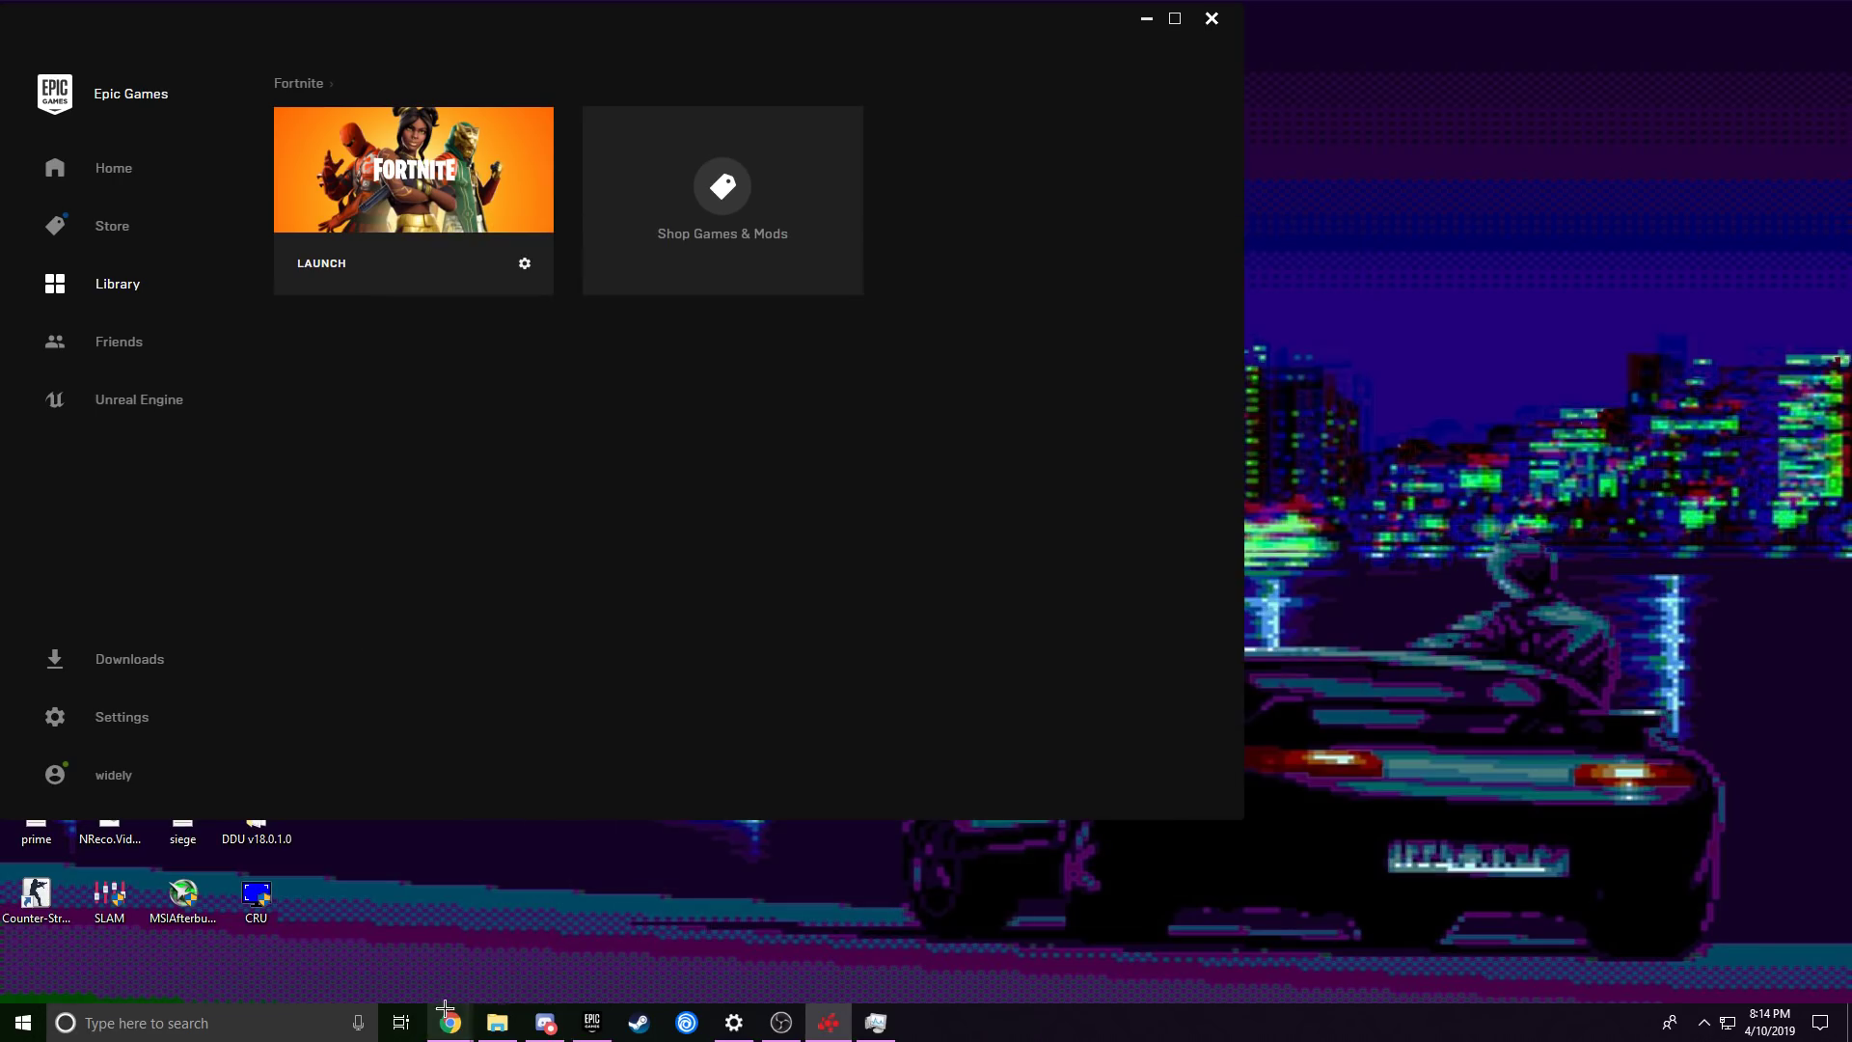
{"action": "mouse_move", "coordinate": [499, 1025]}
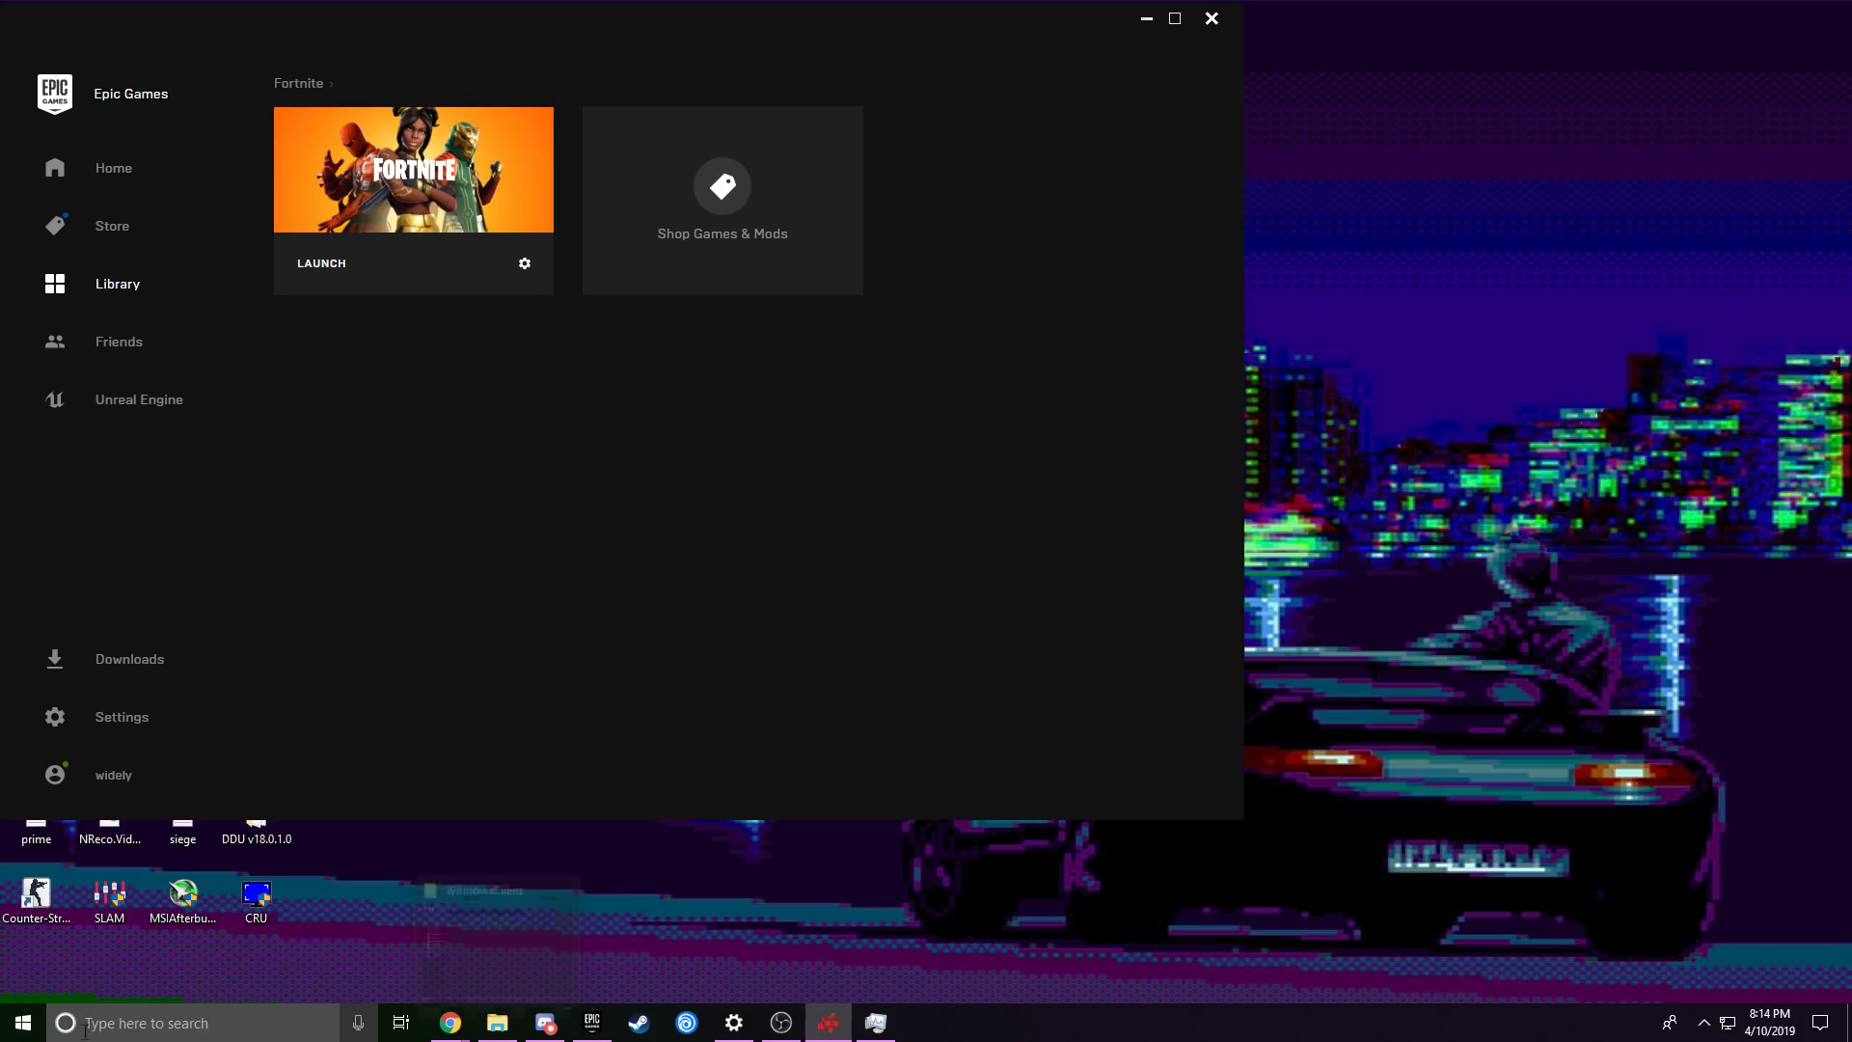
{"action": "left_click", "coordinate": [279, 1023]}
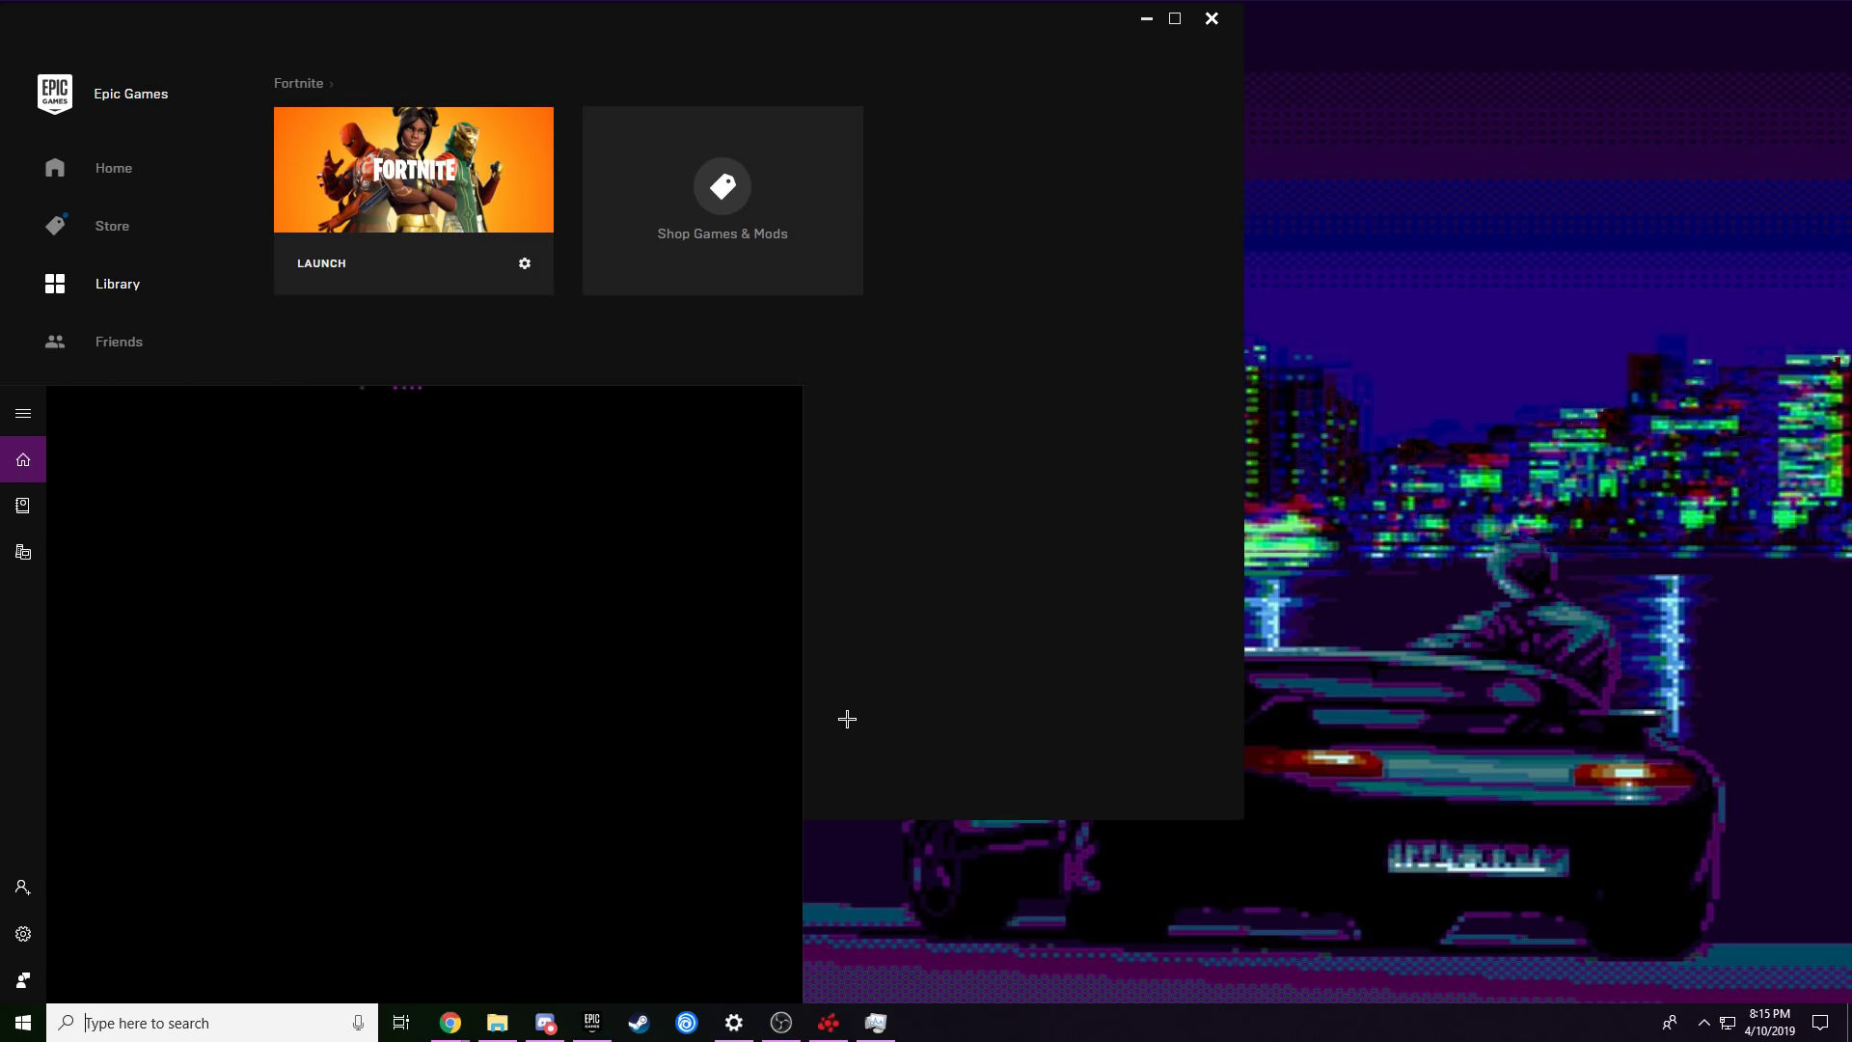
{"action": "type", "text": "%appdata"}
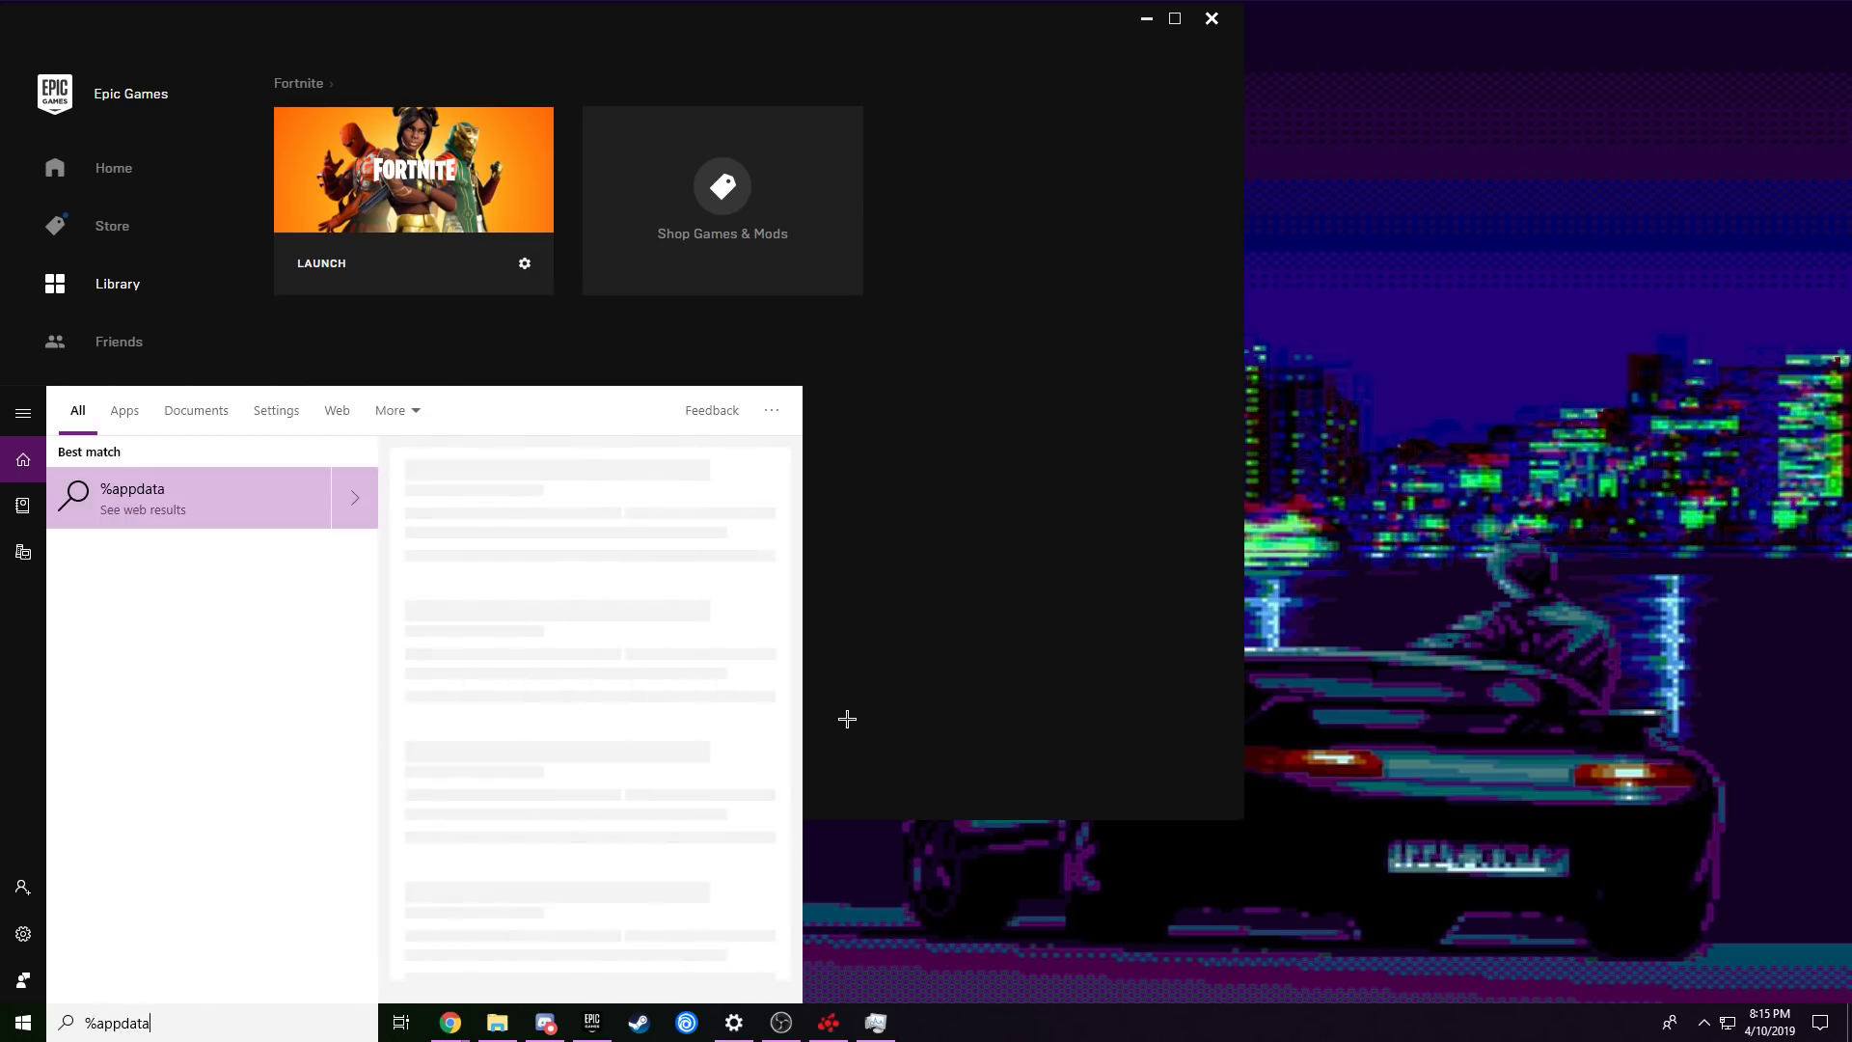
{"action": "type", "text": "%"}
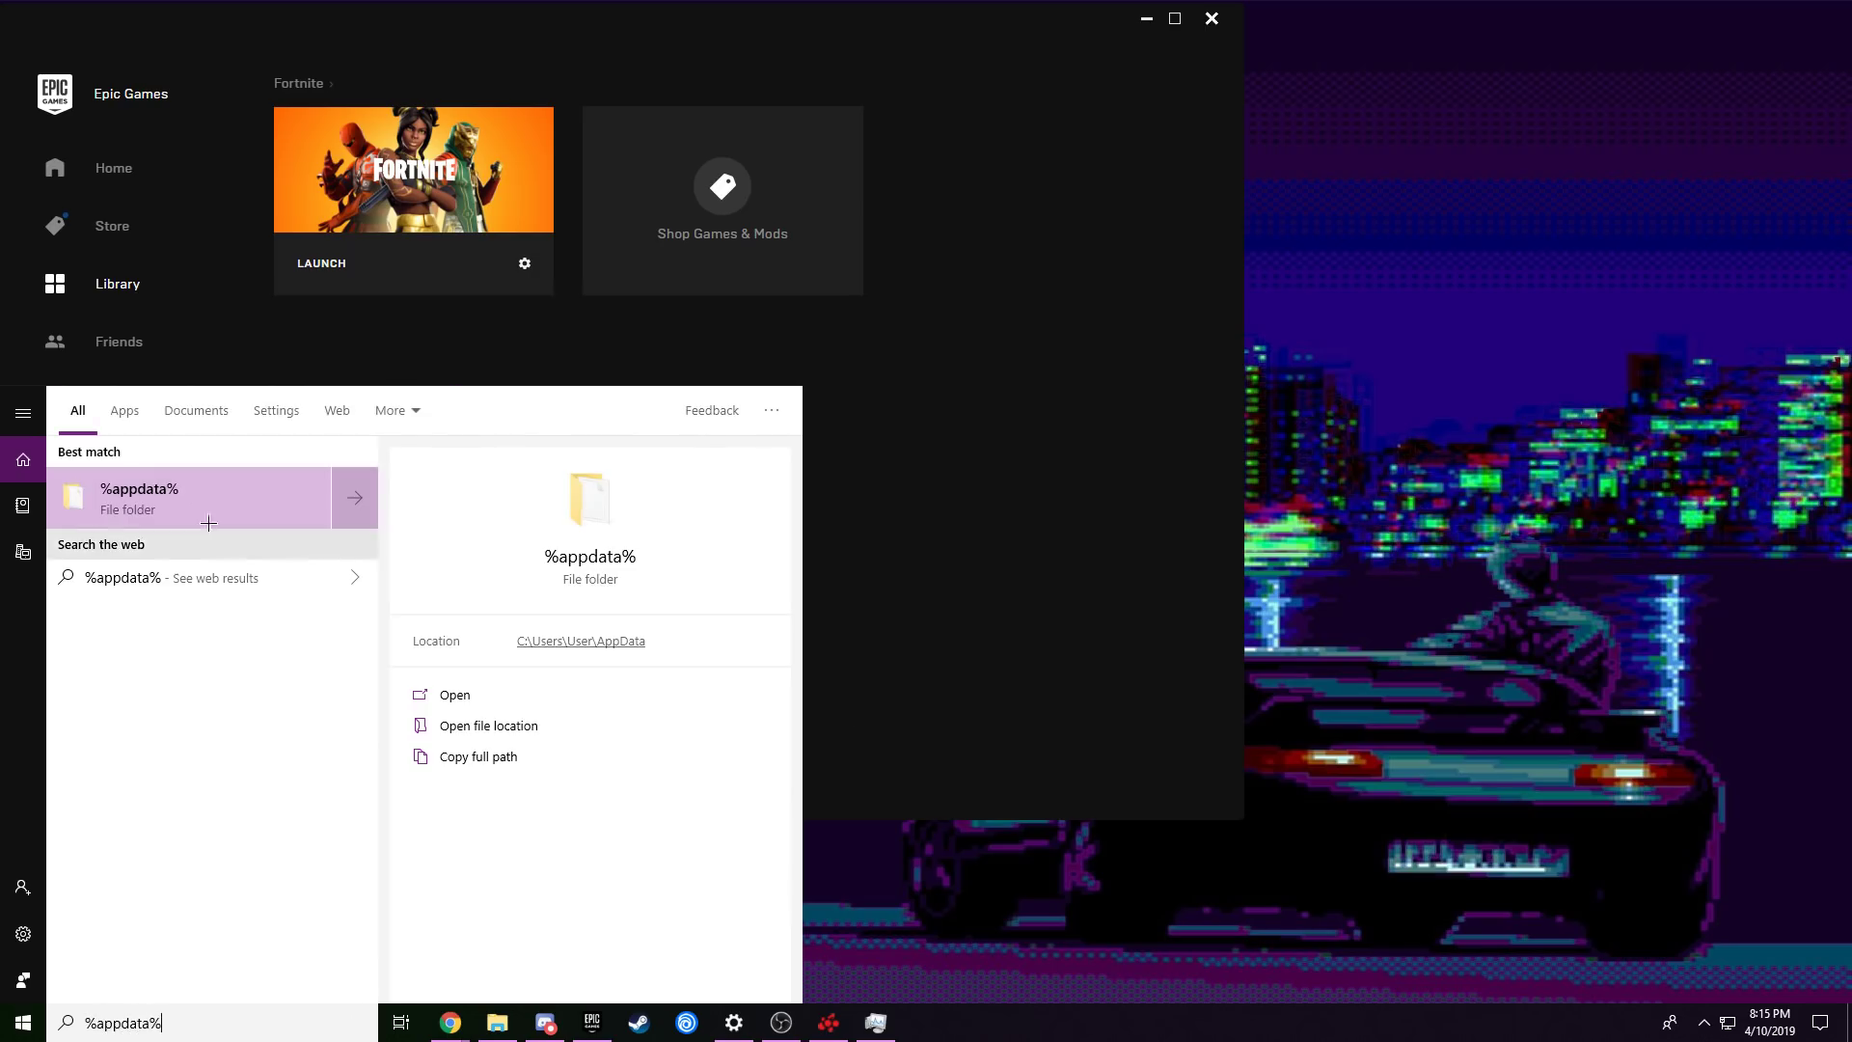
{"action": "left_click", "coordinate": [145, 474]}
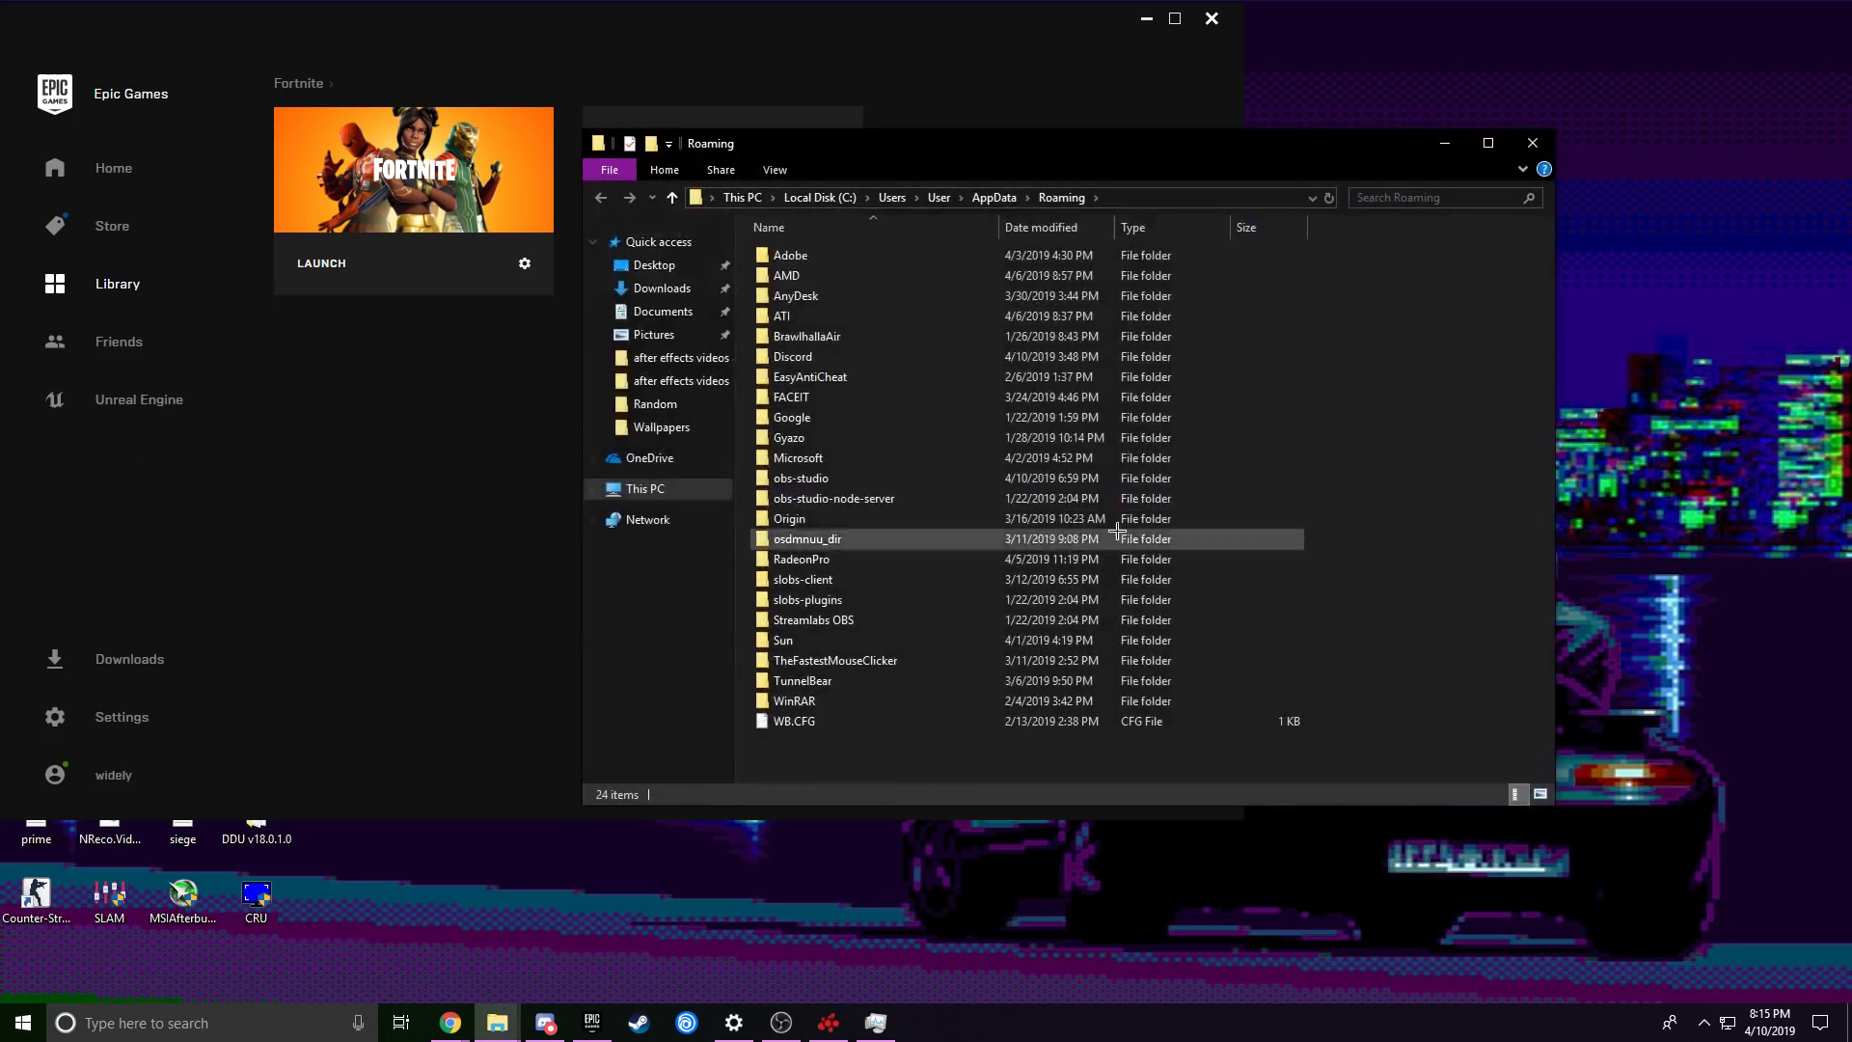
- Navigate to AppData\Local\FortniteGame\Saved\Config\WindowsClient
{"action": "left_click", "coordinate": [994, 198]}
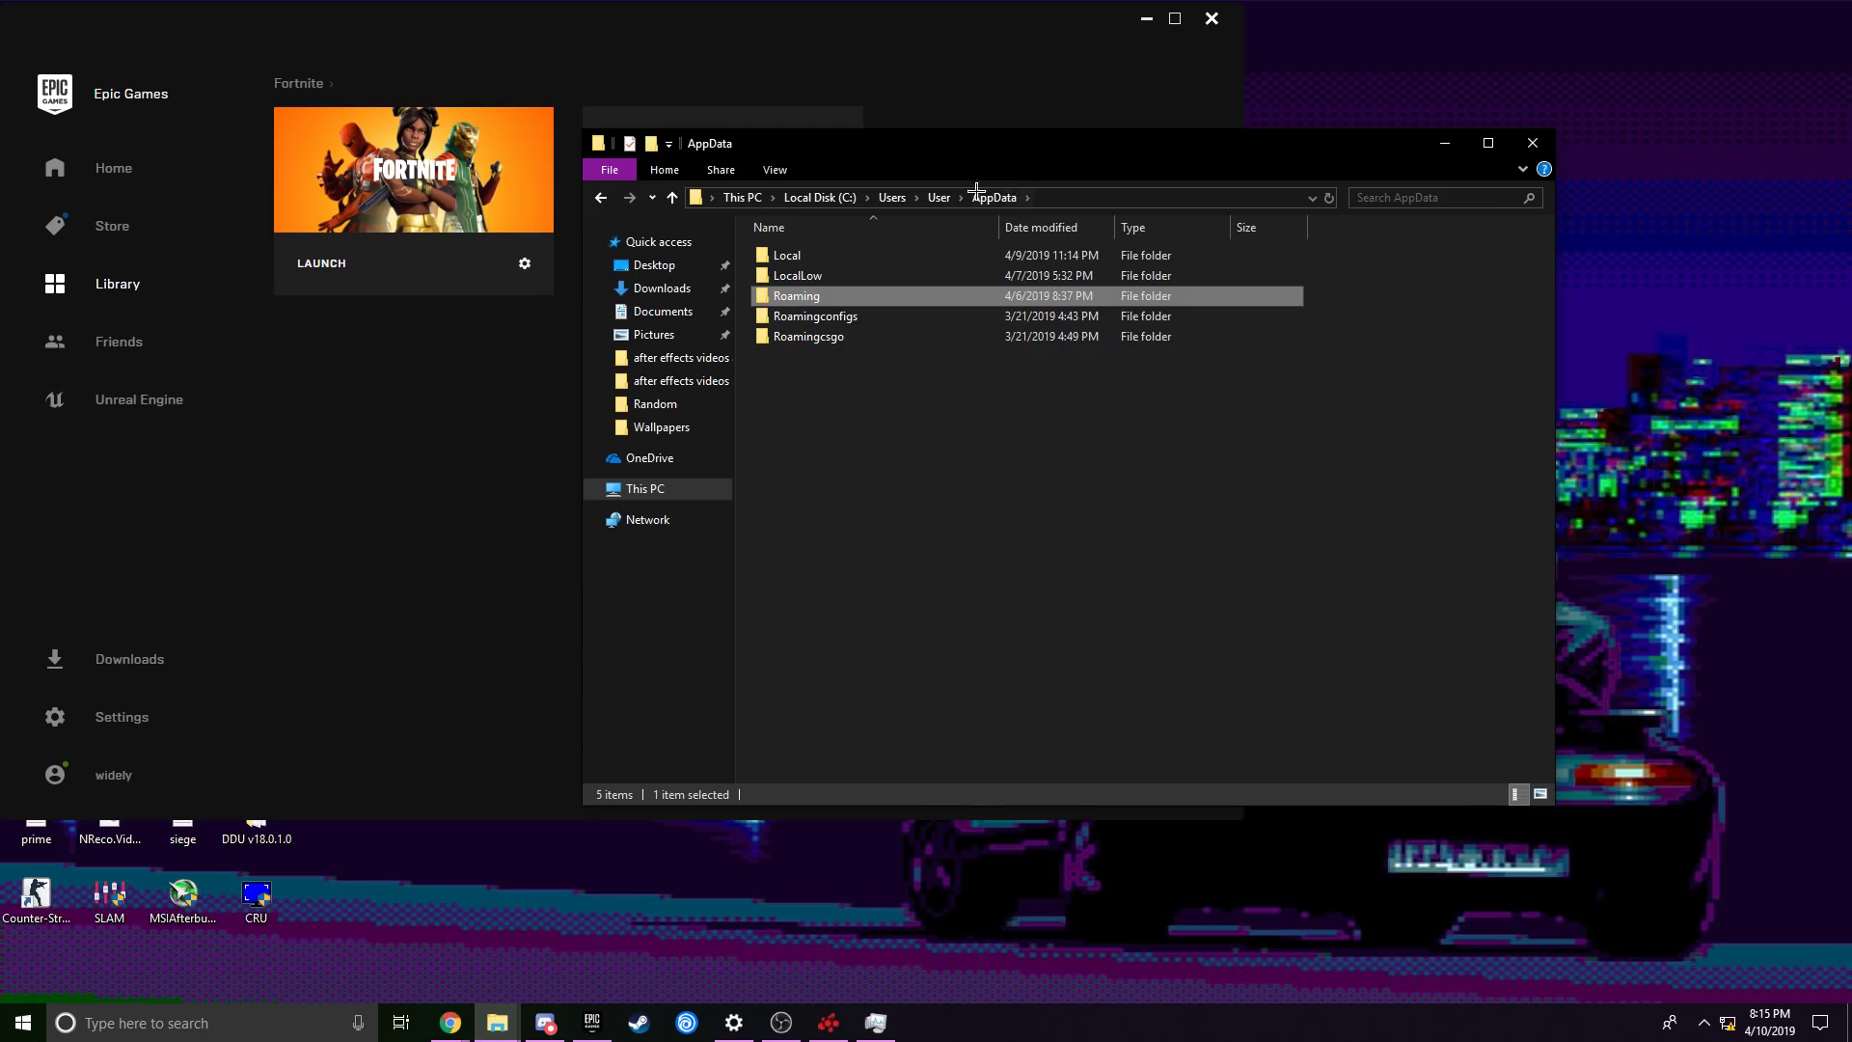
{"action": "double_click", "coordinate": [815, 255]}
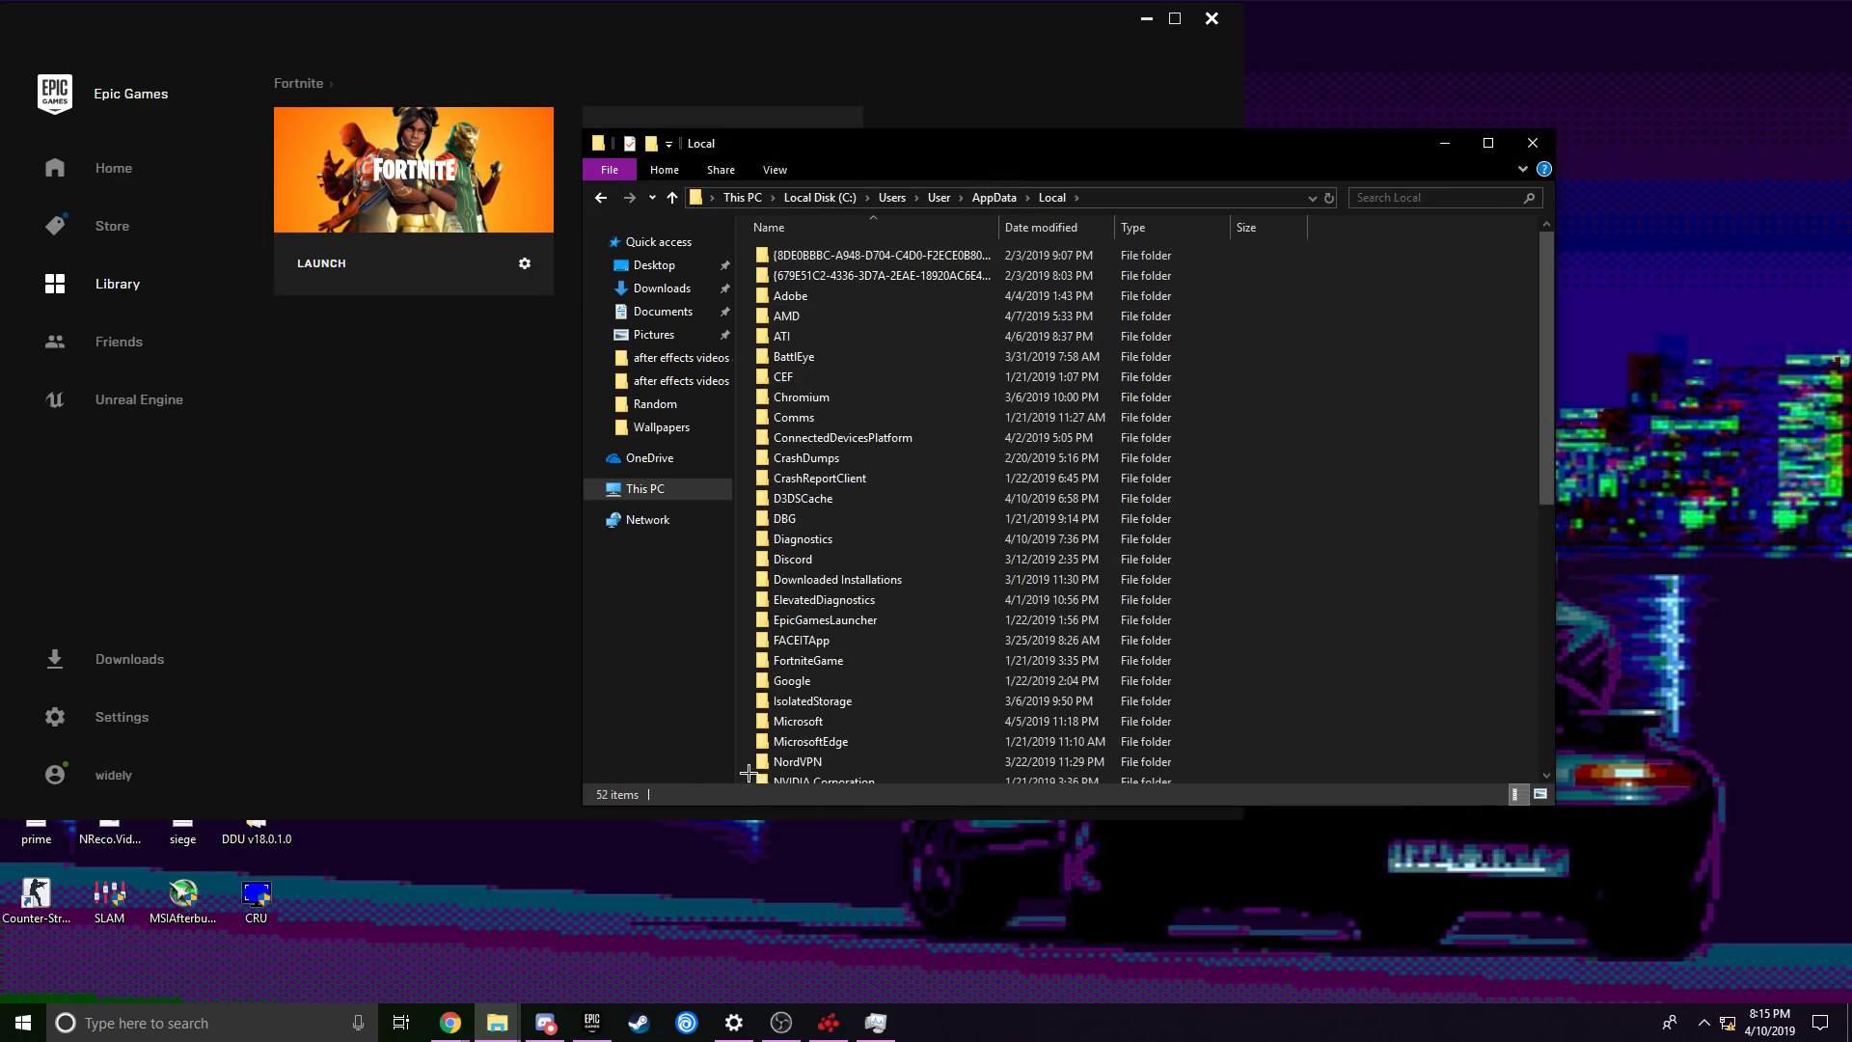
{"action": "scroll", "coordinate": [781, 552], "scroll_direction": "down", "scroll_amount": 2}
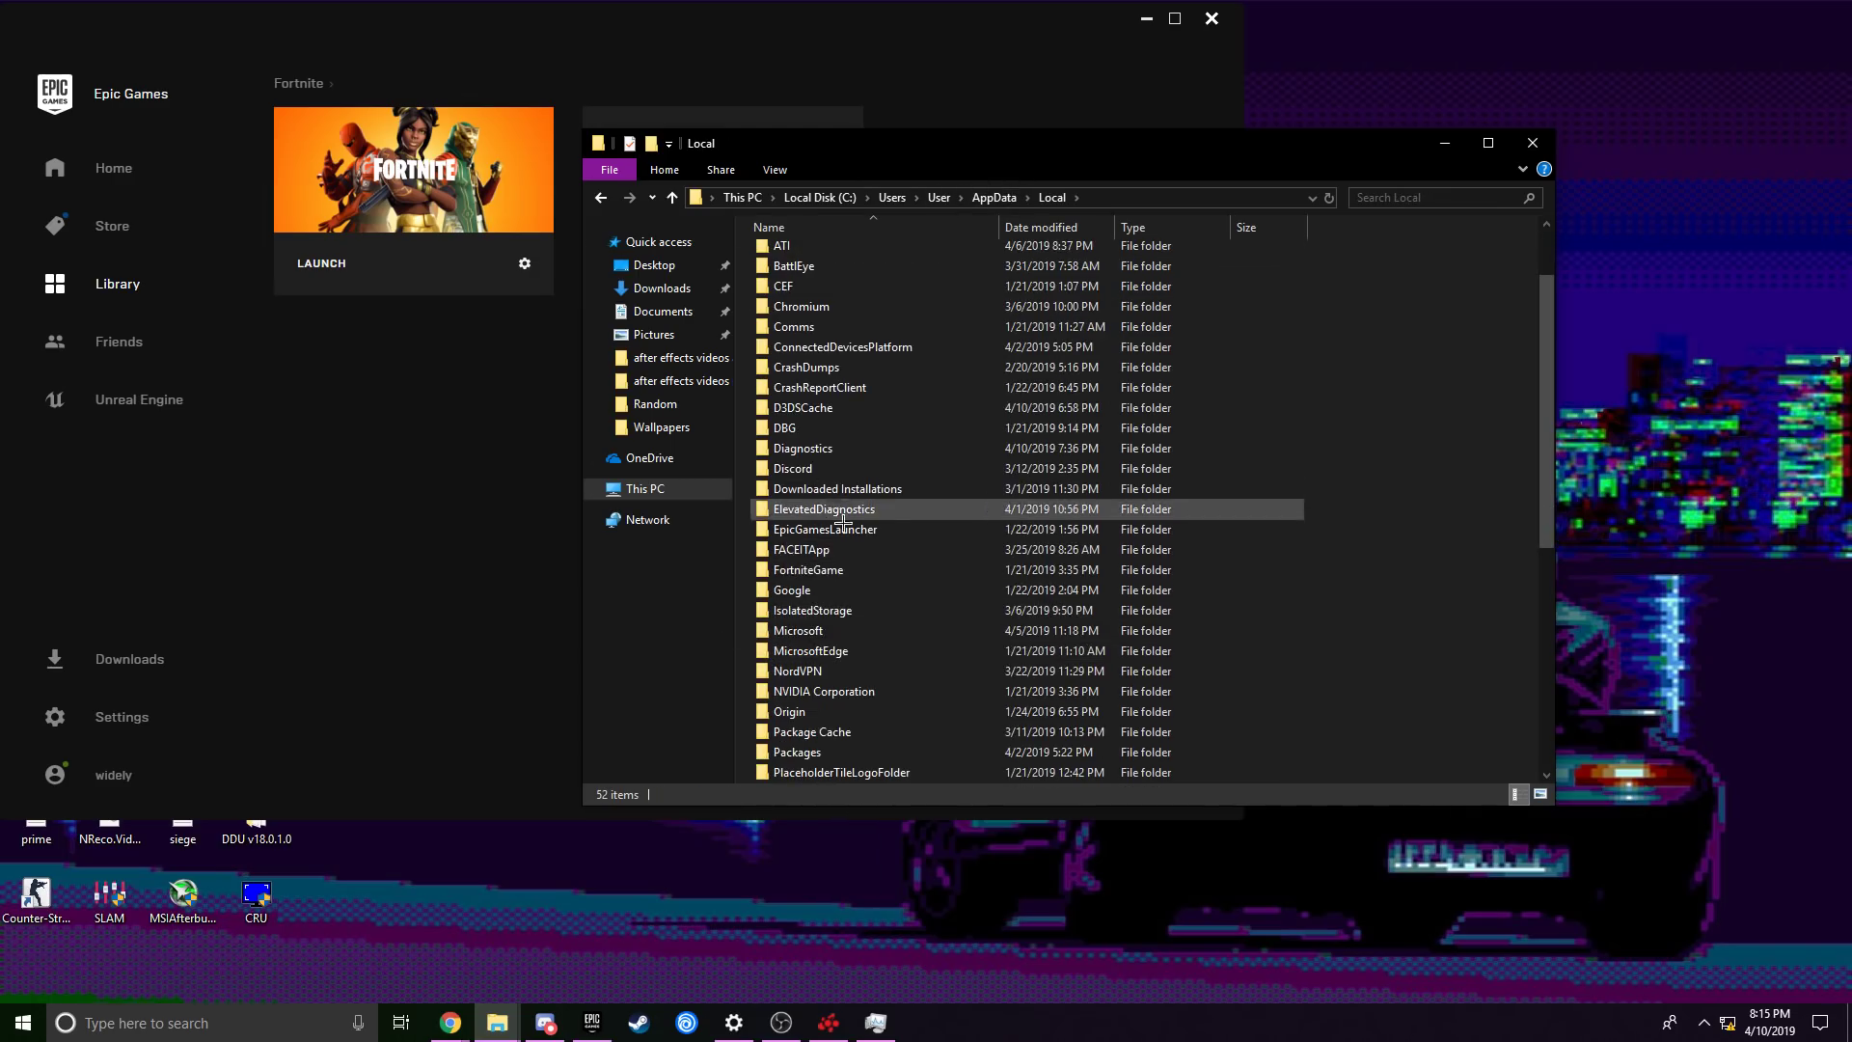
{"action": "double_click", "coordinate": [870, 572]}
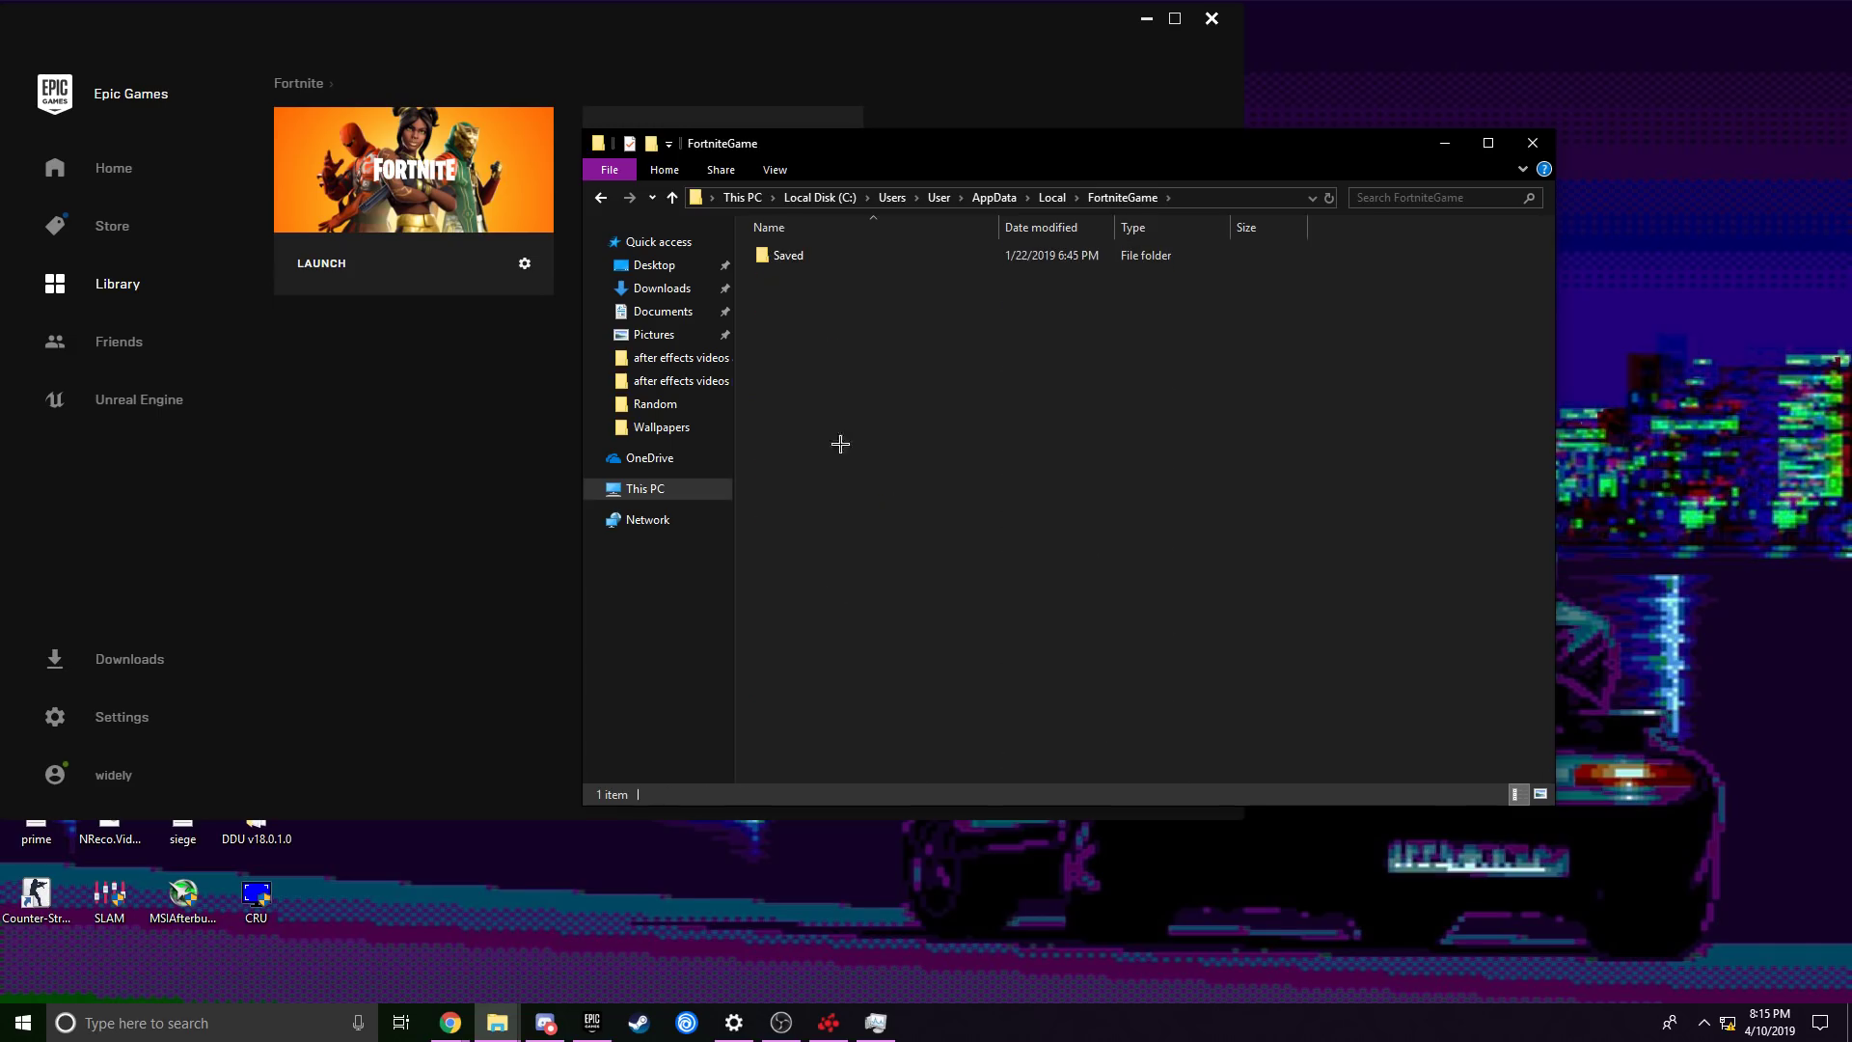
{"action": "double_click", "coordinate": [814, 255]}
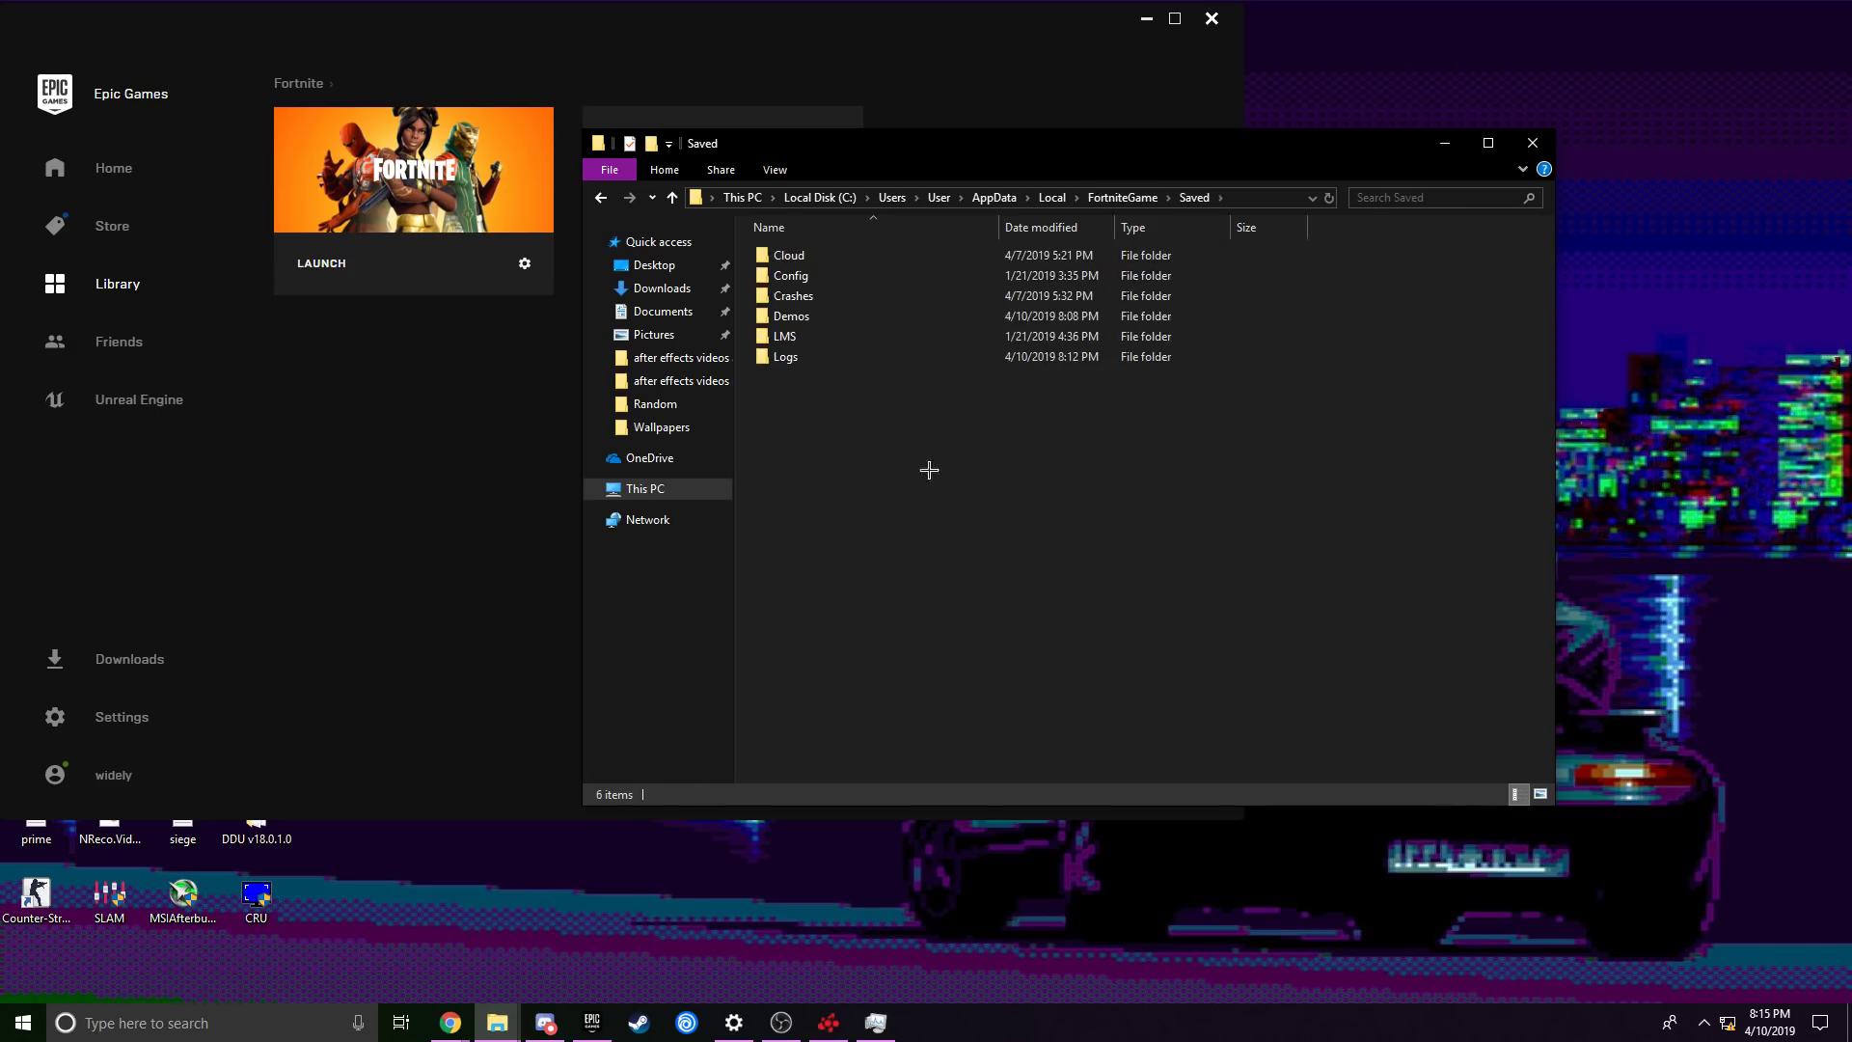
{"action": "right_click", "coordinate": [842, 279]}
{"action": "left_click", "coordinate": [791, 396]}
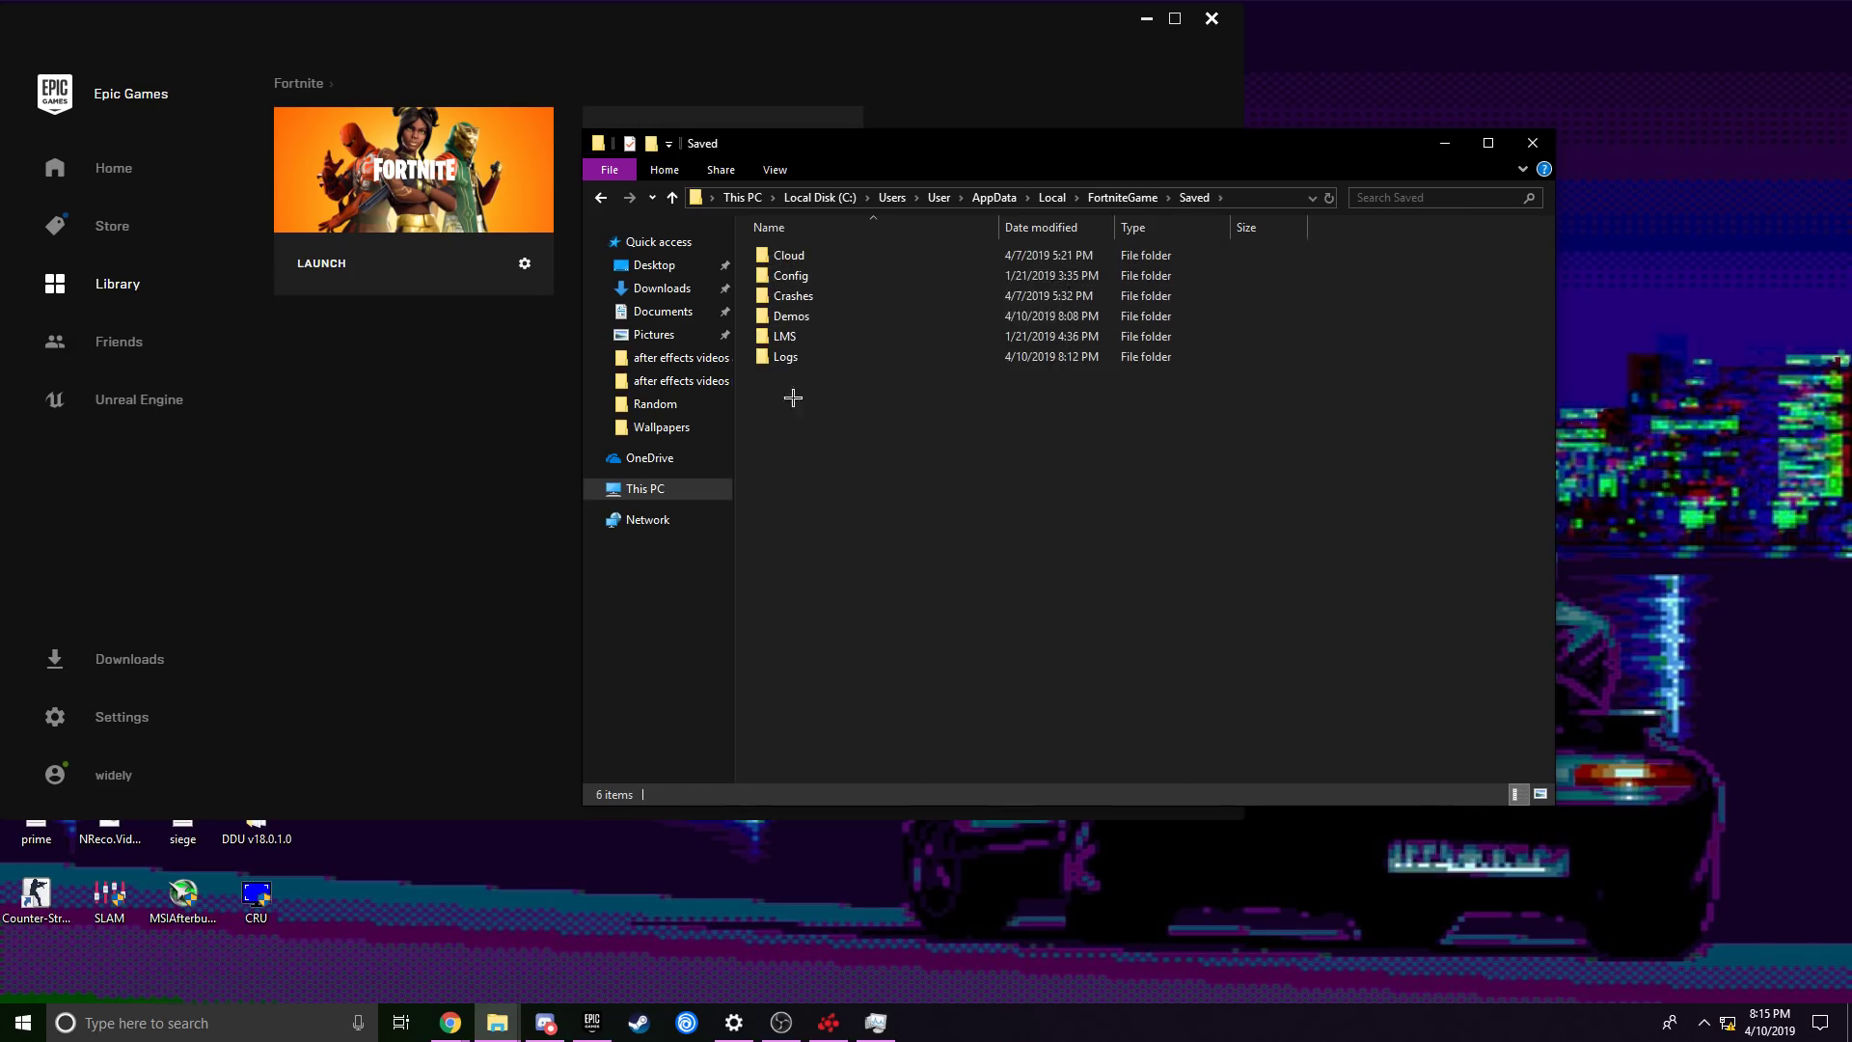
{"action": "double_click", "coordinate": [793, 276]}
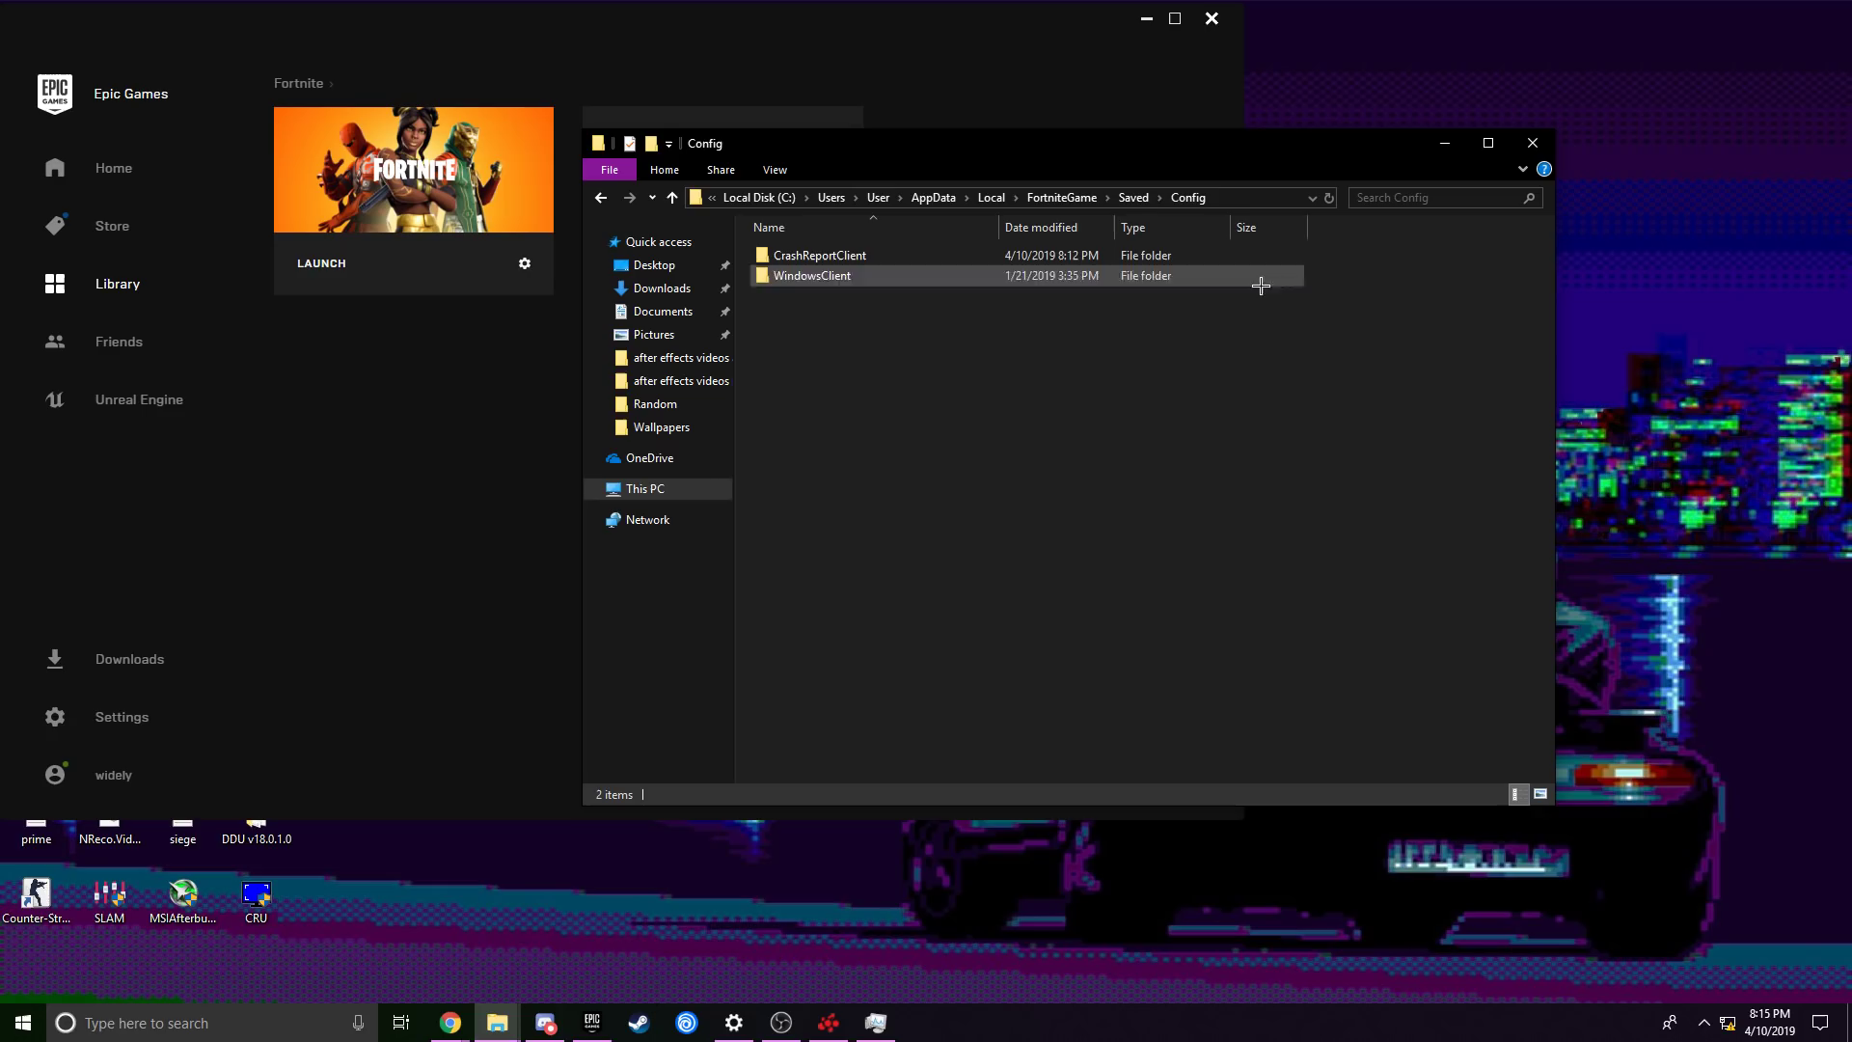
{"action": "double_click", "coordinate": [849, 275]}
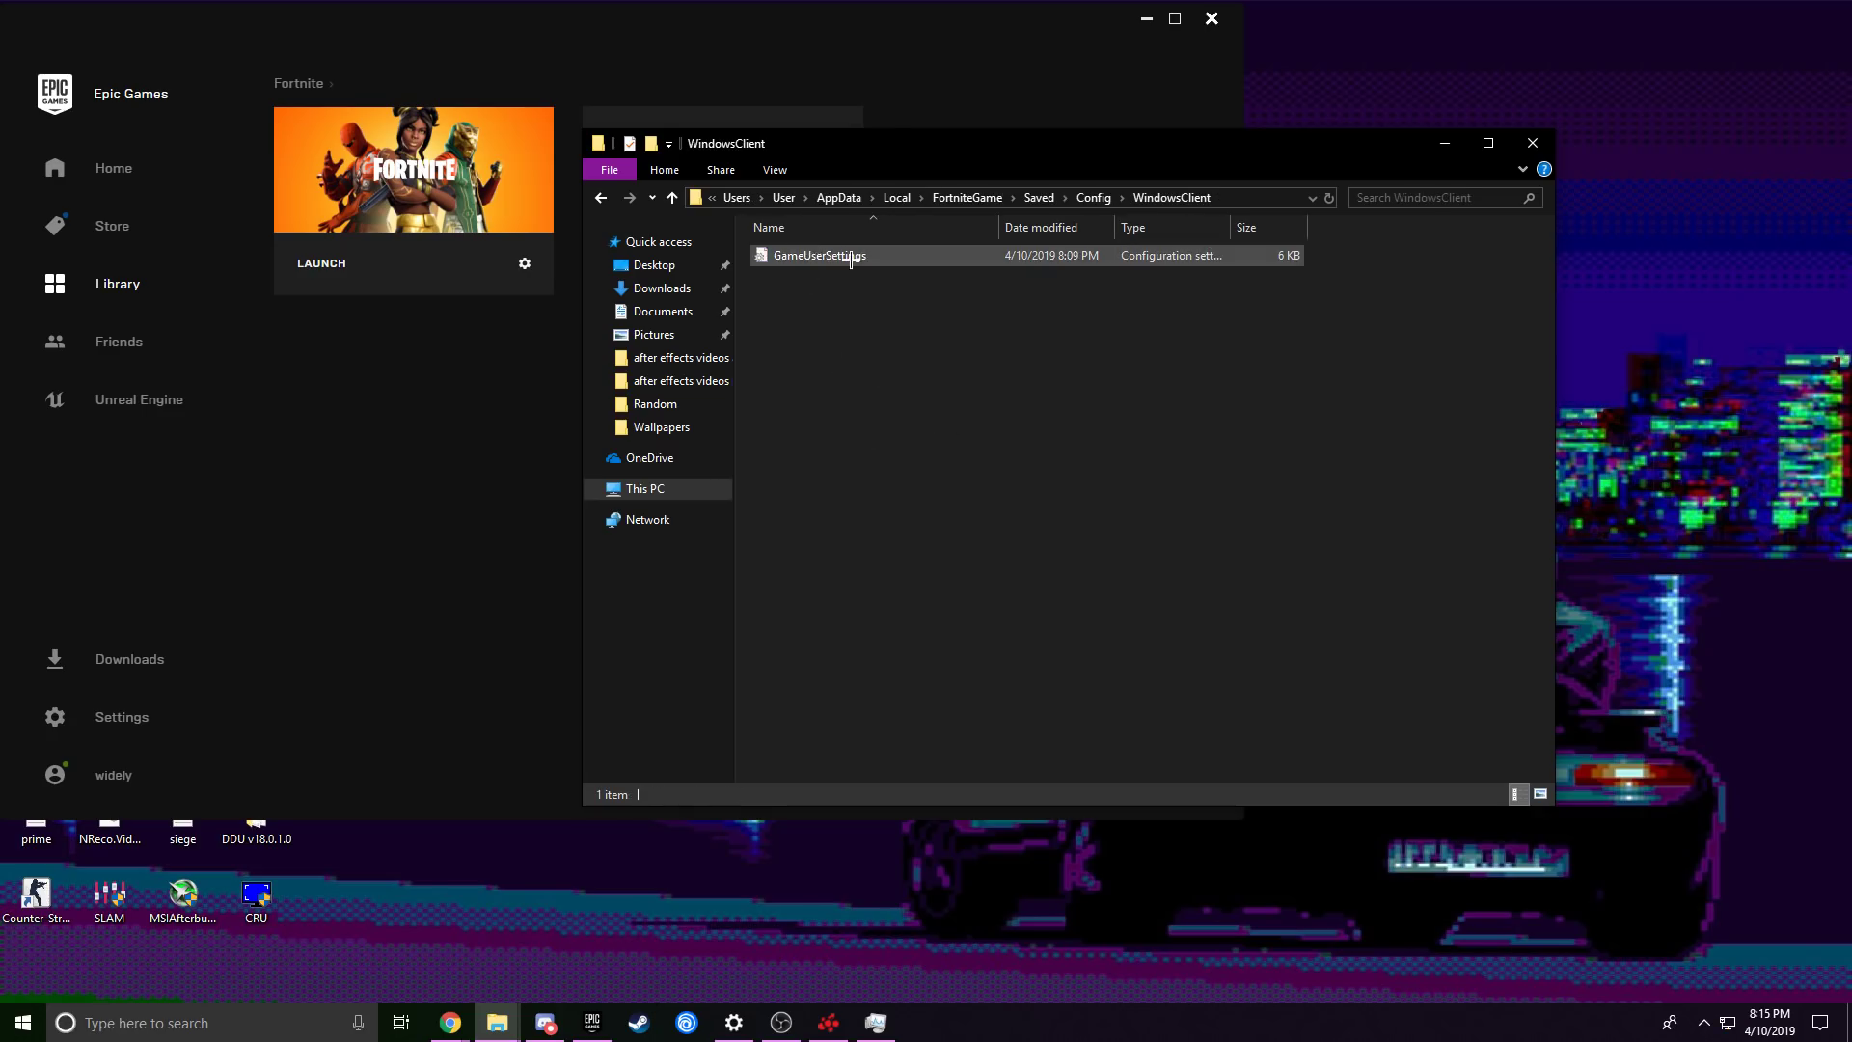
- Open the Properties of the GameUserSettings file
{"action": "left_click", "coordinate": [820, 256]}
{"action": "right_click", "coordinate": [847, 255]}
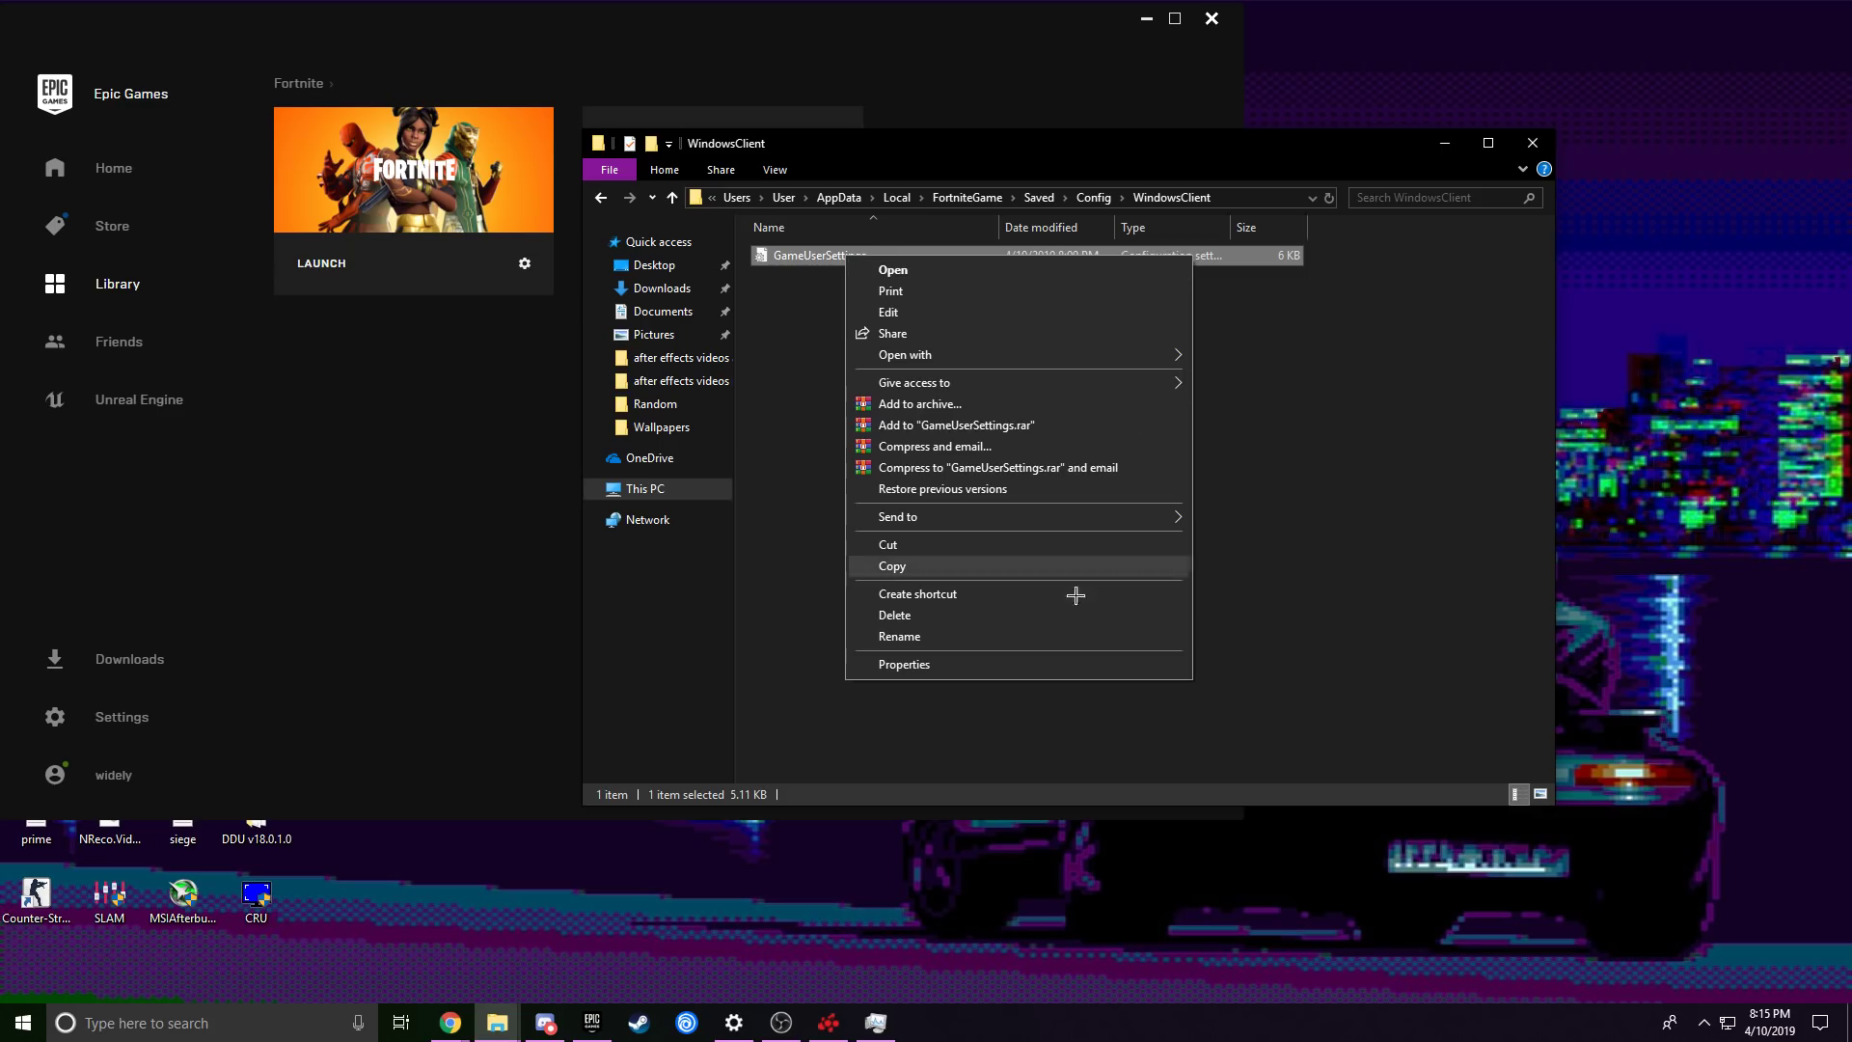
{"action": "left_click", "coordinate": [897, 666]}
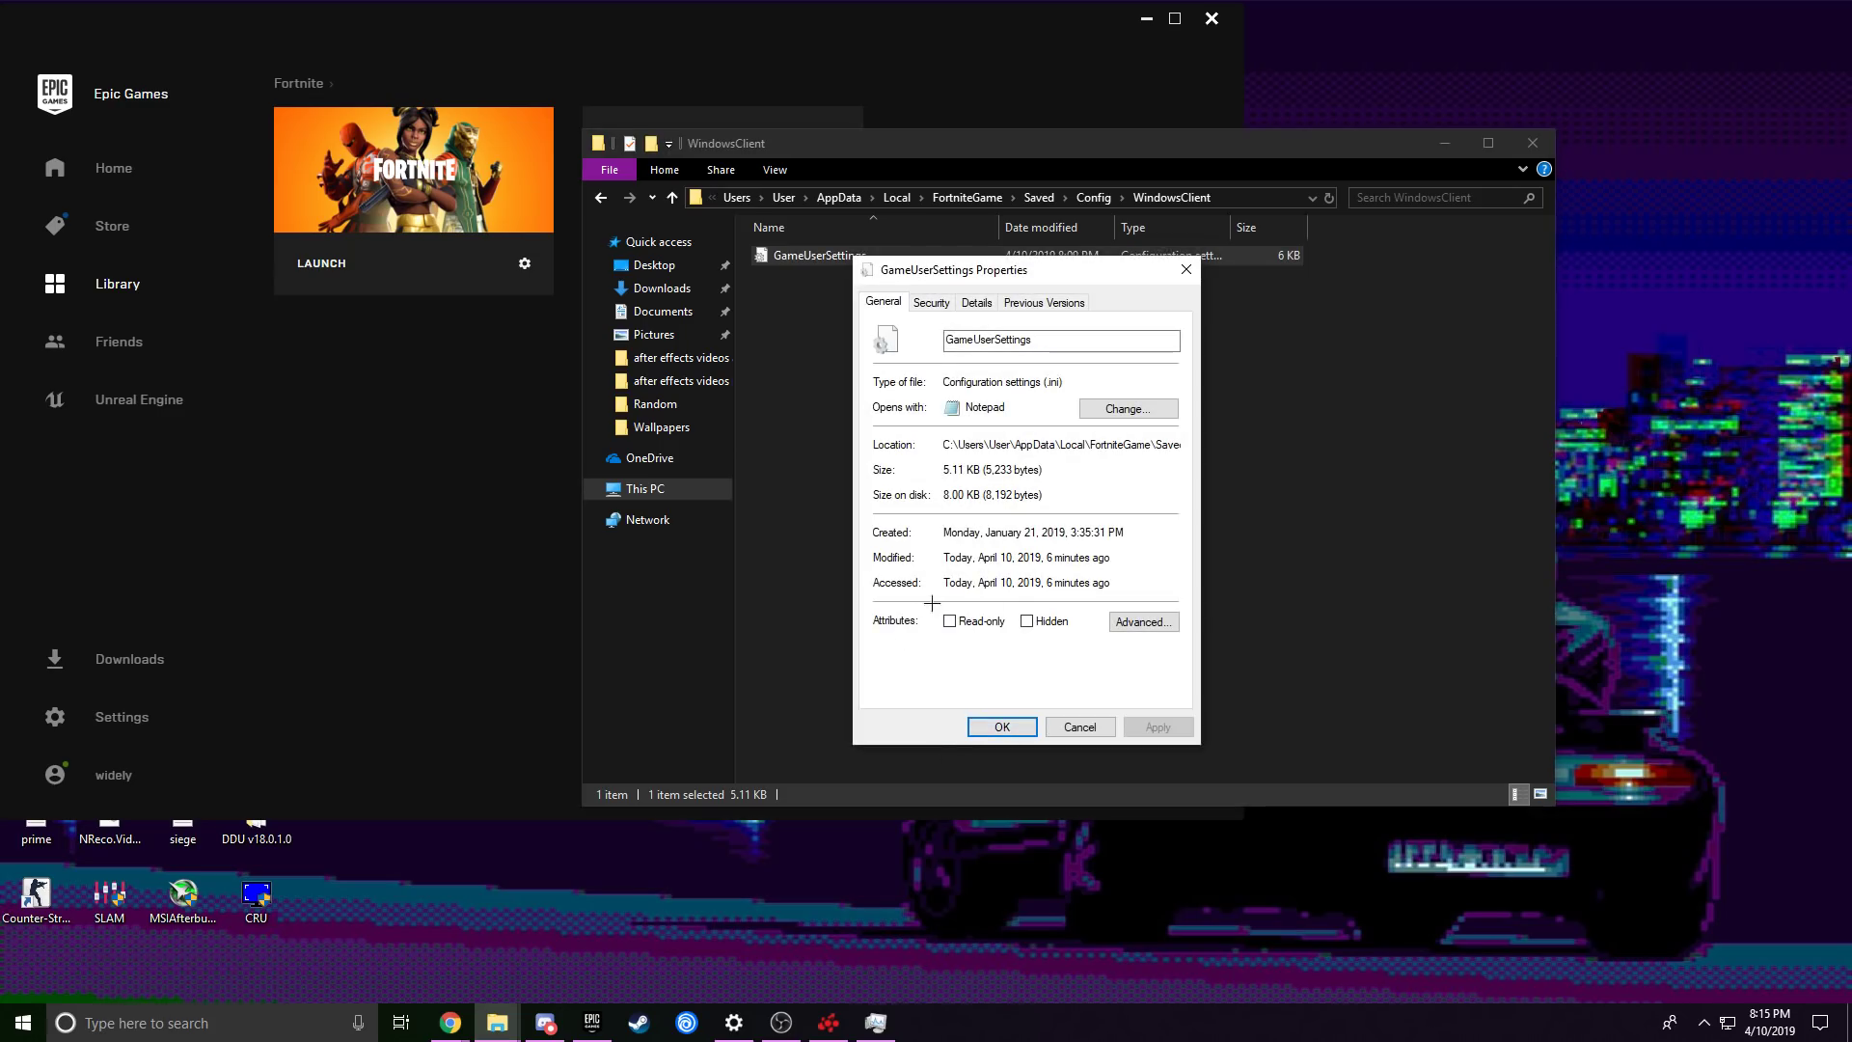
- Close the Properties window and open GameUserSettings in Notepad
{"action": "left_click", "coordinate": [1002, 726]}
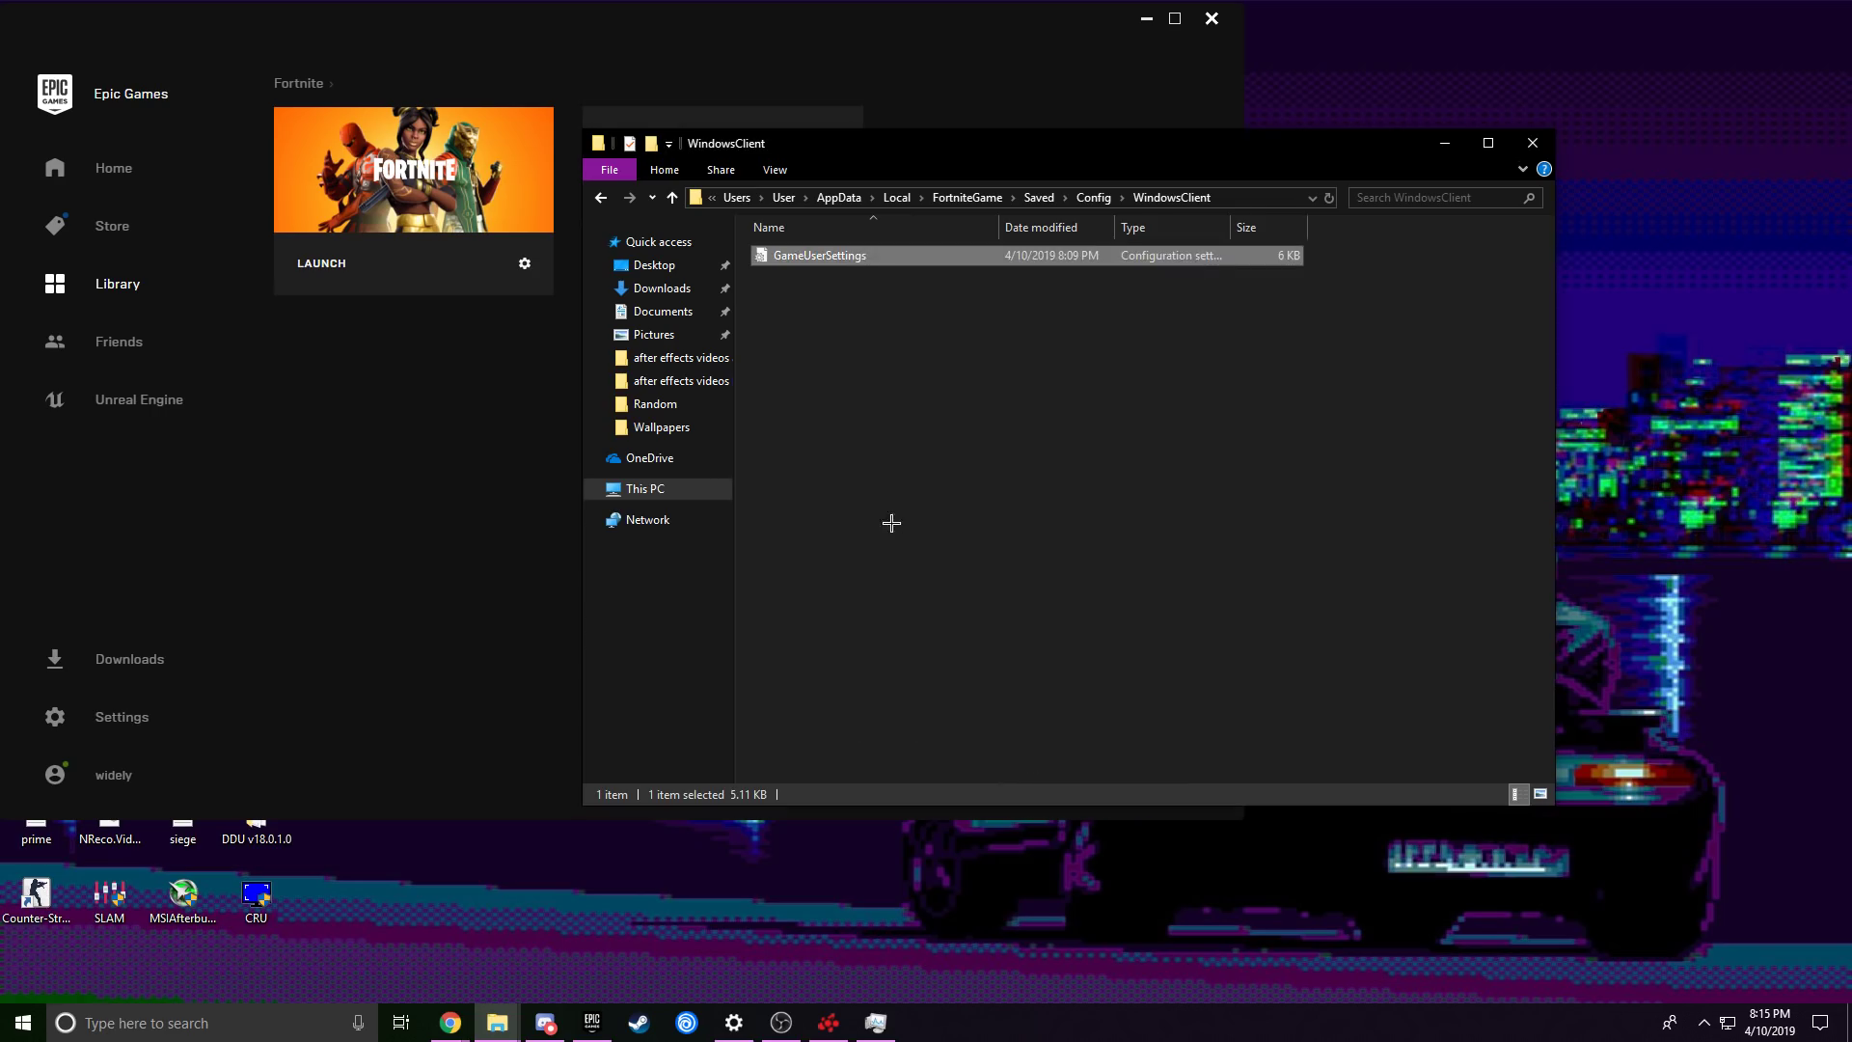
{"action": "double_click", "coordinate": [849, 255]}
{"action": "scroll", "coordinate": [566, 576], "scroll_direction": "down", "scroll_amount": 6}
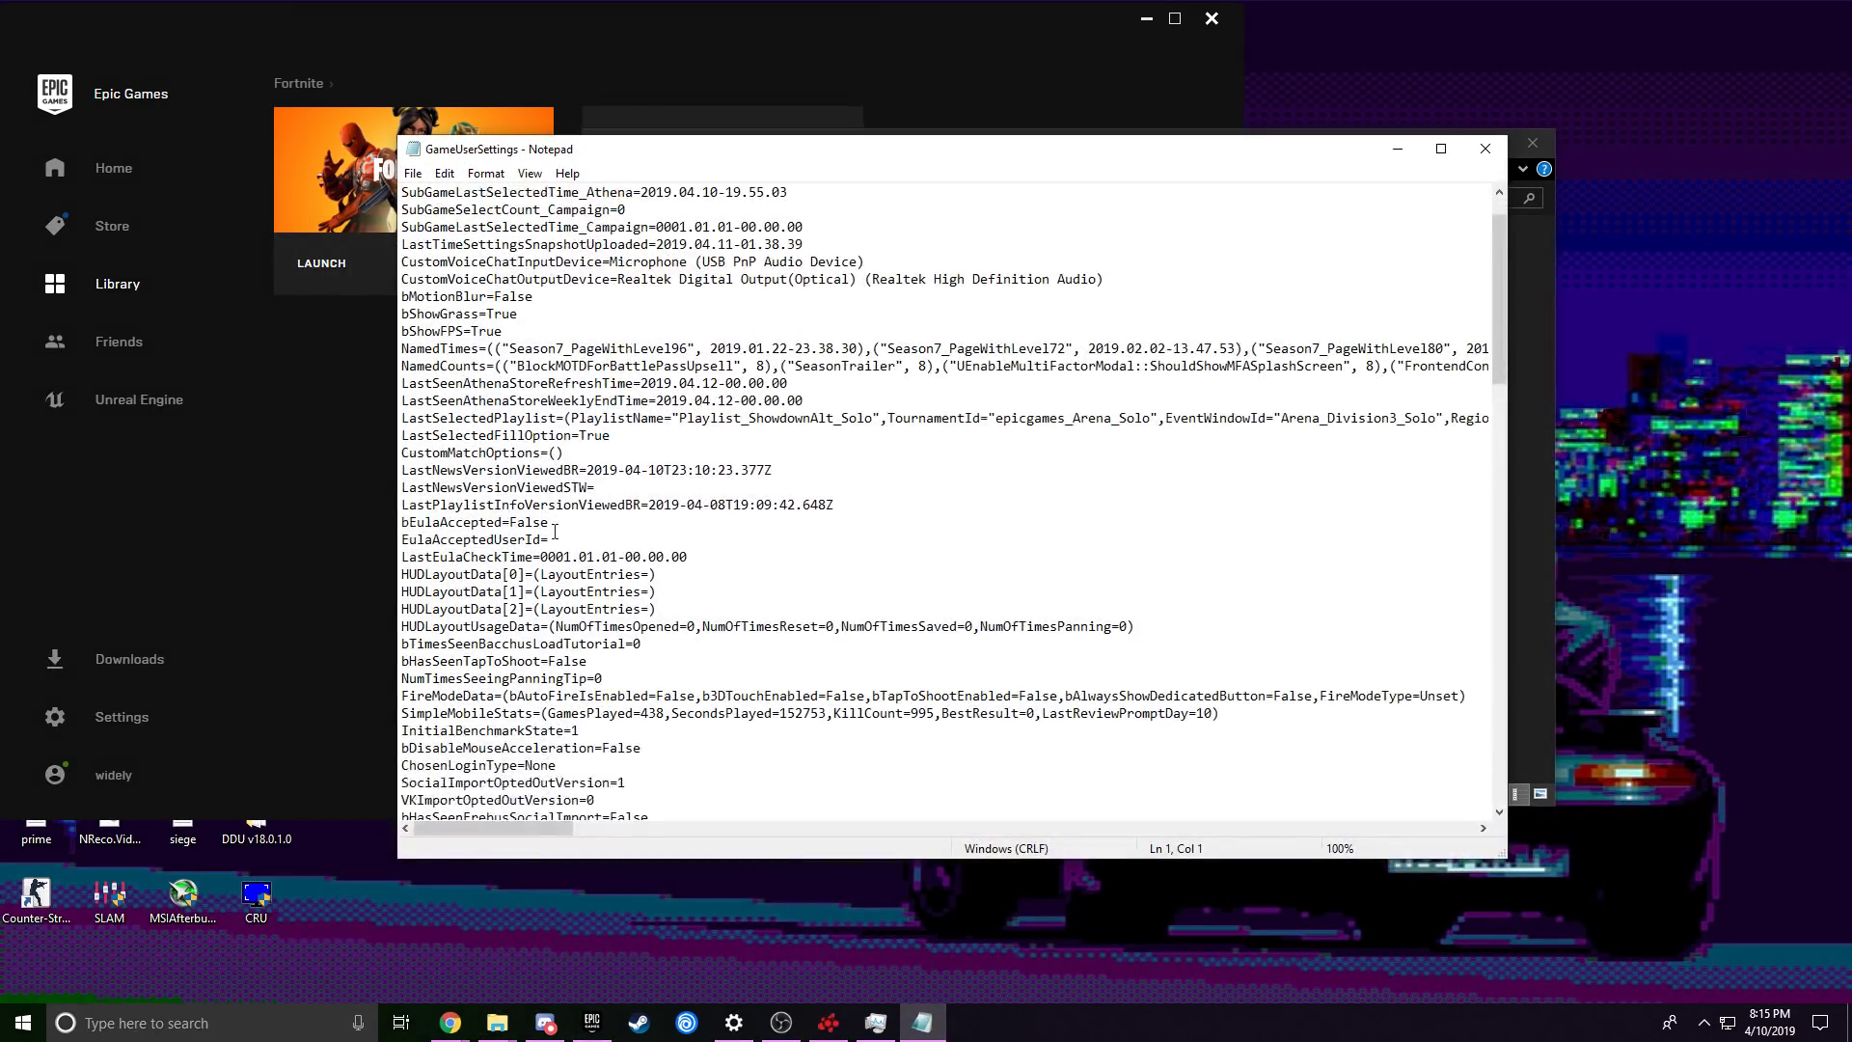
{"action": "scroll", "coordinate": [566, 576], "scroll_direction": "down", "scroll_amount": 11}
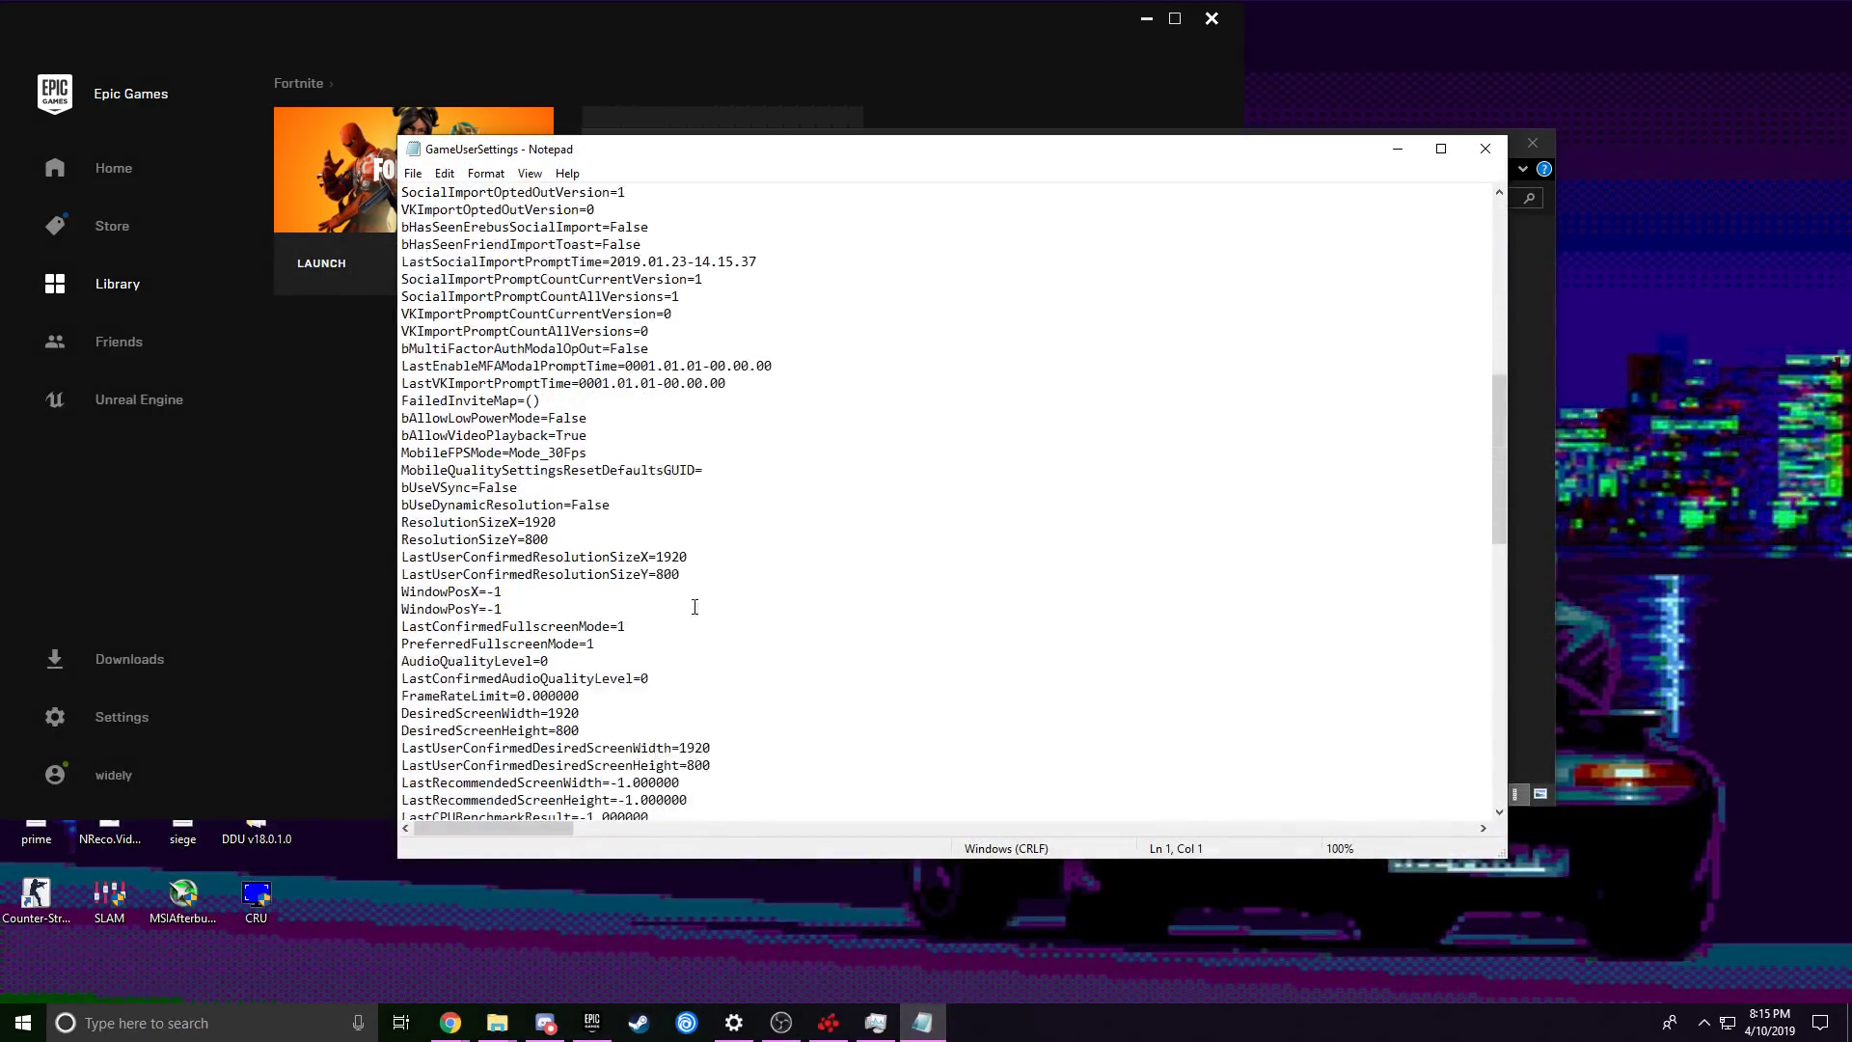
- Confirm ResolutionSizeX reads 1920 and ResolutionSizeY reads 800
{"action": "left_click_drag", "start_coordinate": [393, 418], "coordinate": [598, 420]}
{"action": "left_click", "coordinate": [494, 435]}
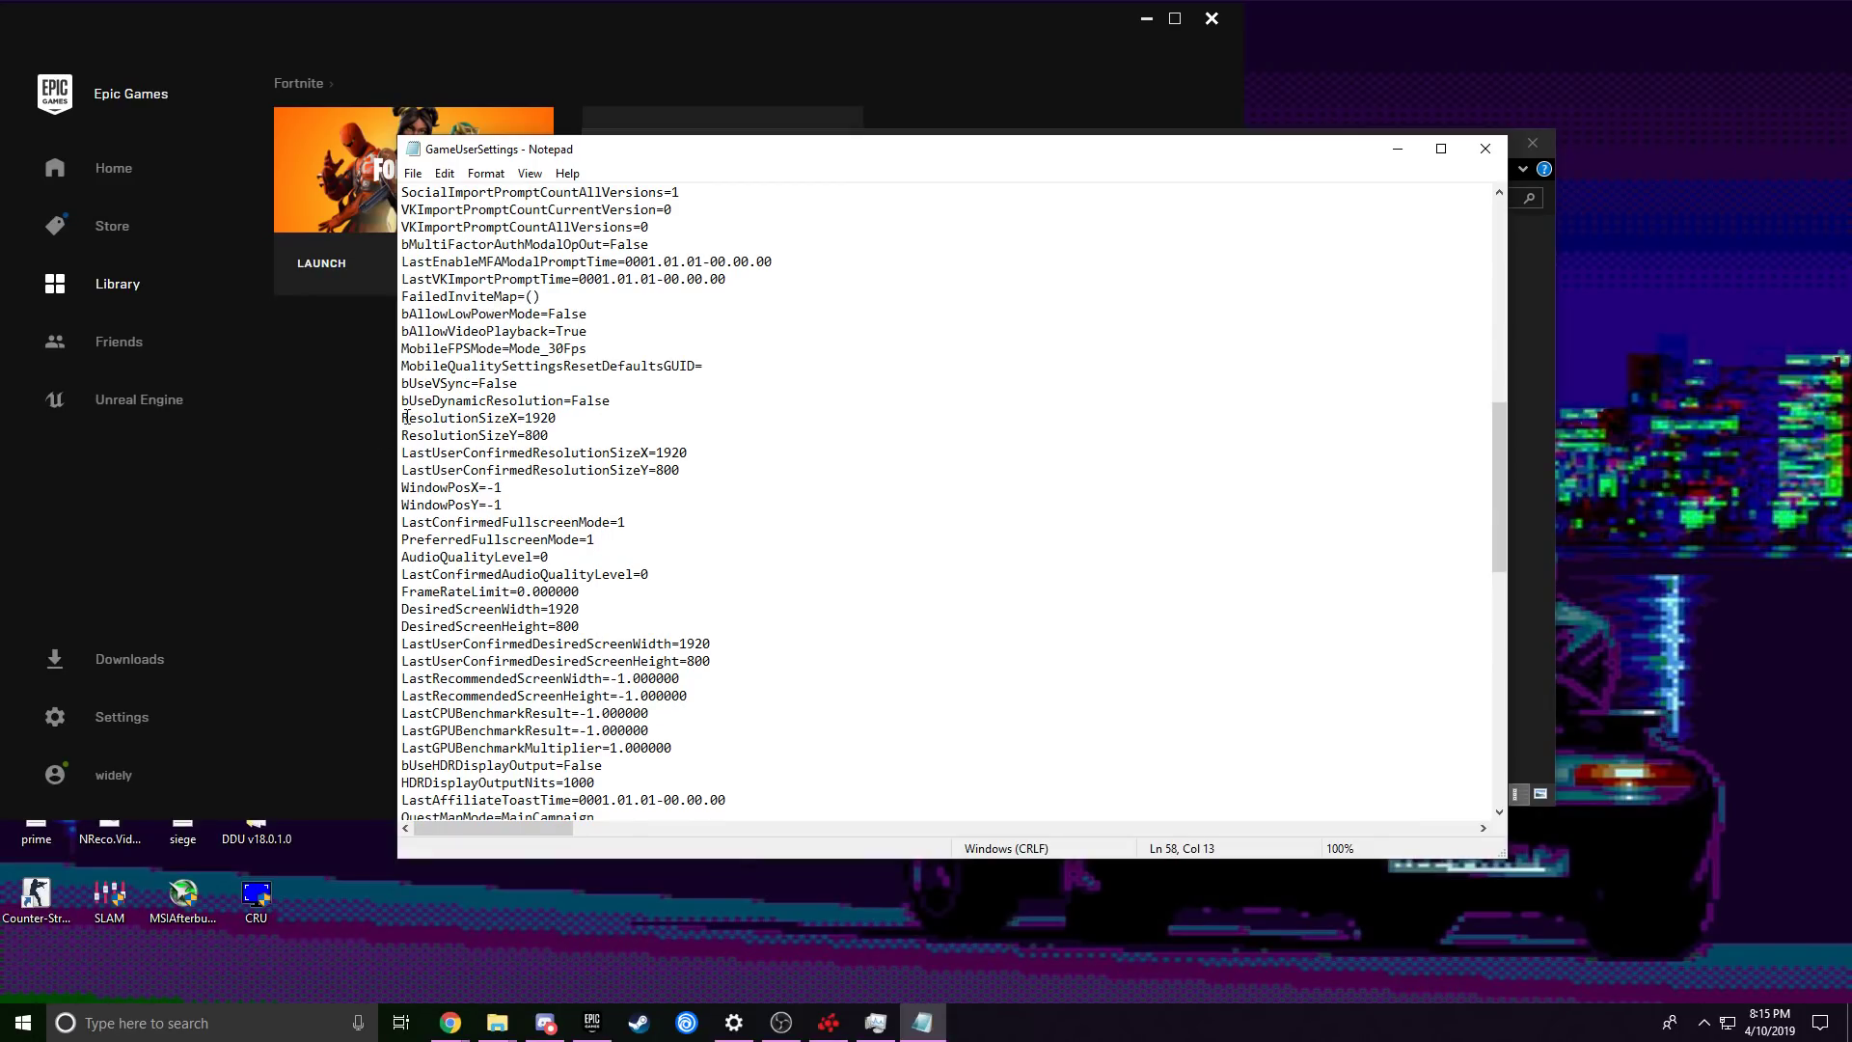
{"action": "left_click_drag", "start_coordinate": [406, 417], "coordinate": [525, 439]}
{"action": "left_click", "coordinate": [586, 431]}
{"action": "left_click", "coordinate": [560, 437]}
{"action": "left_click", "coordinate": [584, 433]}
{"action": "left_click_drag", "start_coordinate": [698, 471], "coordinate": [649, 472]}
{"action": "left_click", "coordinate": [403, 454]}
{"action": "left_click_drag", "start_coordinate": [666, 473], "coordinate": [511, 489]}
{"action": "left_click", "coordinate": [675, 472]}
{"action": "left_click_drag", "start_coordinate": [683, 472], "coordinate": [654, 473]}
{"action": "left_click", "coordinate": [700, 475]}
- Confirm DesiredScreenWidth reads 1920 and DesiredScreenHeight reads 800
{"action": "left_click_drag", "start_coordinate": [402, 612], "coordinate": [590, 601]}
{"action": "left_click", "coordinate": [584, 609]}
{"action": "left_click_drag", "start_coordinate": [402, 627], "coordinate": [590, 626]}
{"action": "left_click", "coordinate": [598, 627]}
{"action": "left_click_drag", "start_coordinate": [688, 661], "coordinate": [712, 662]}
{"action": "scroll", "coordinate": [440, 629], "scroll_direction": "down", "scroll_amount": 3}
{"action": "scroll", "coordinate": [440, 629], "scroll_direction": "up", "scroll_amount": 3}
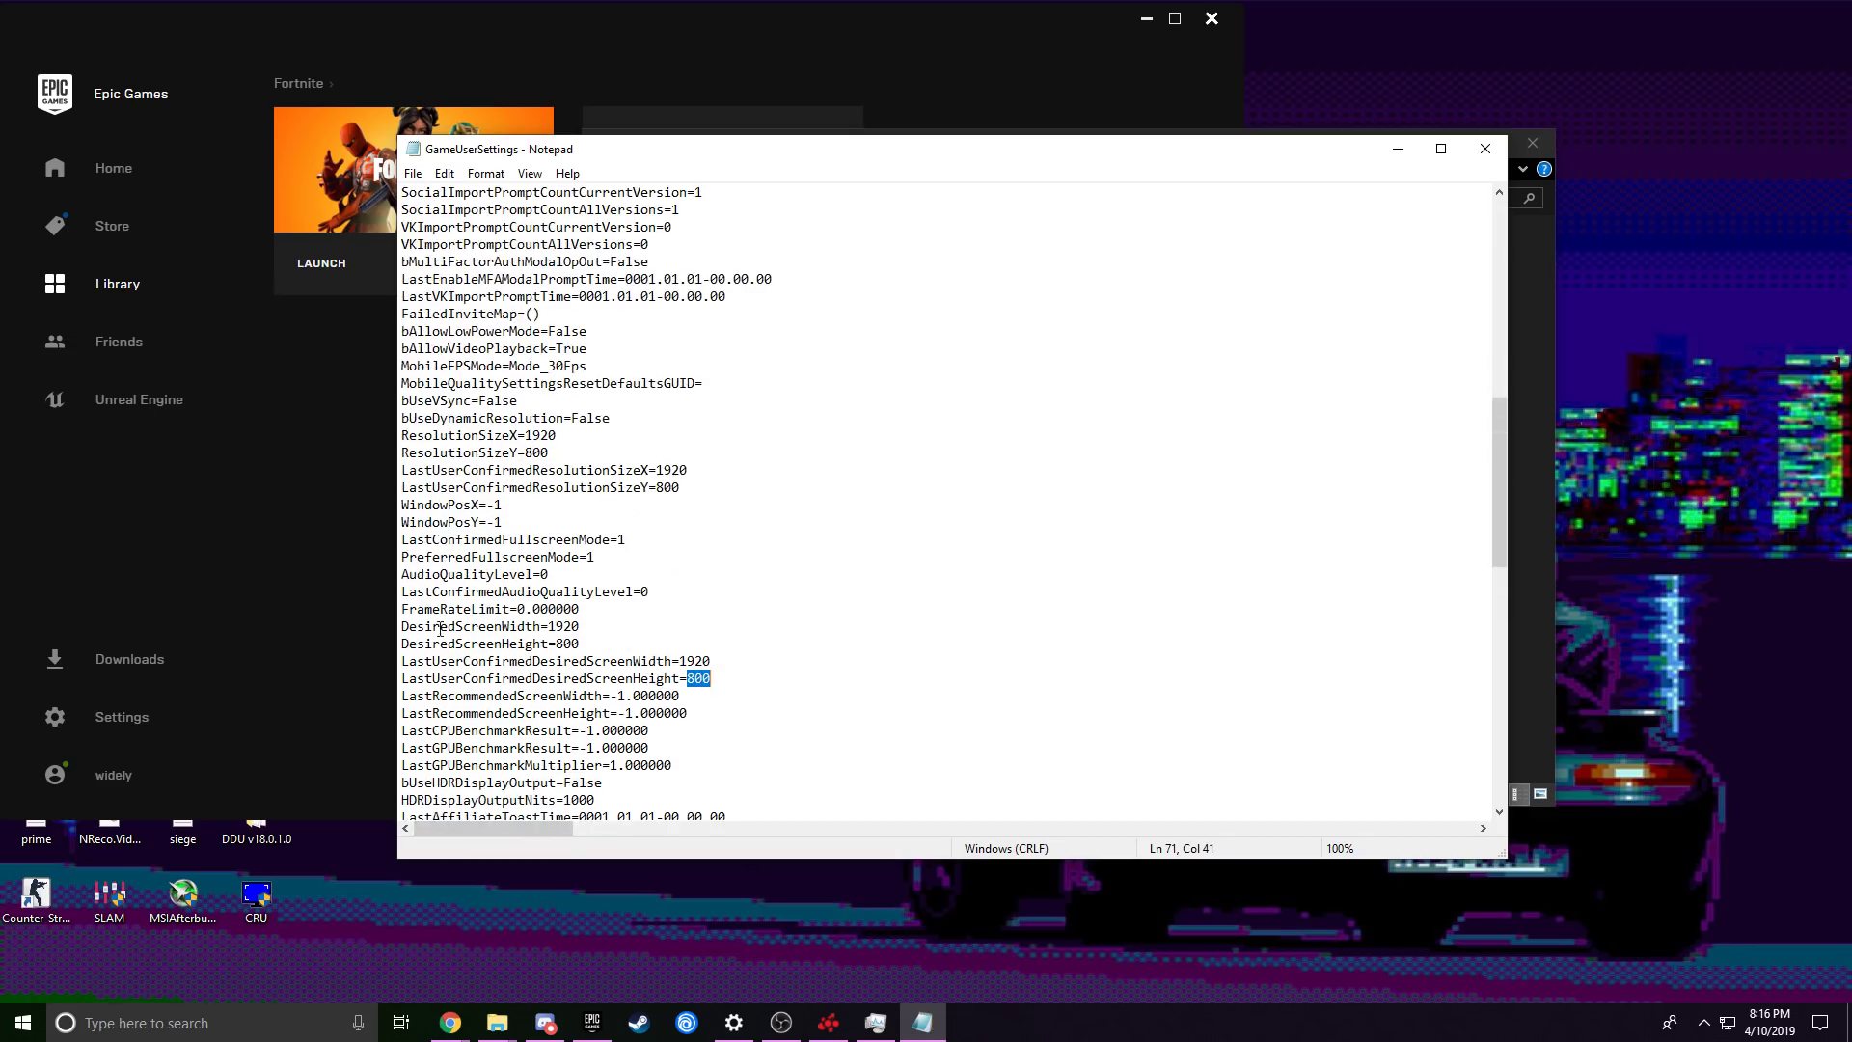
{"action": "left_click", "coordinate": [729, 593]}
- Save GameUserSettings with File > Save and close Notepad
{"action": "left_click", "coordinate": [444, 174]}
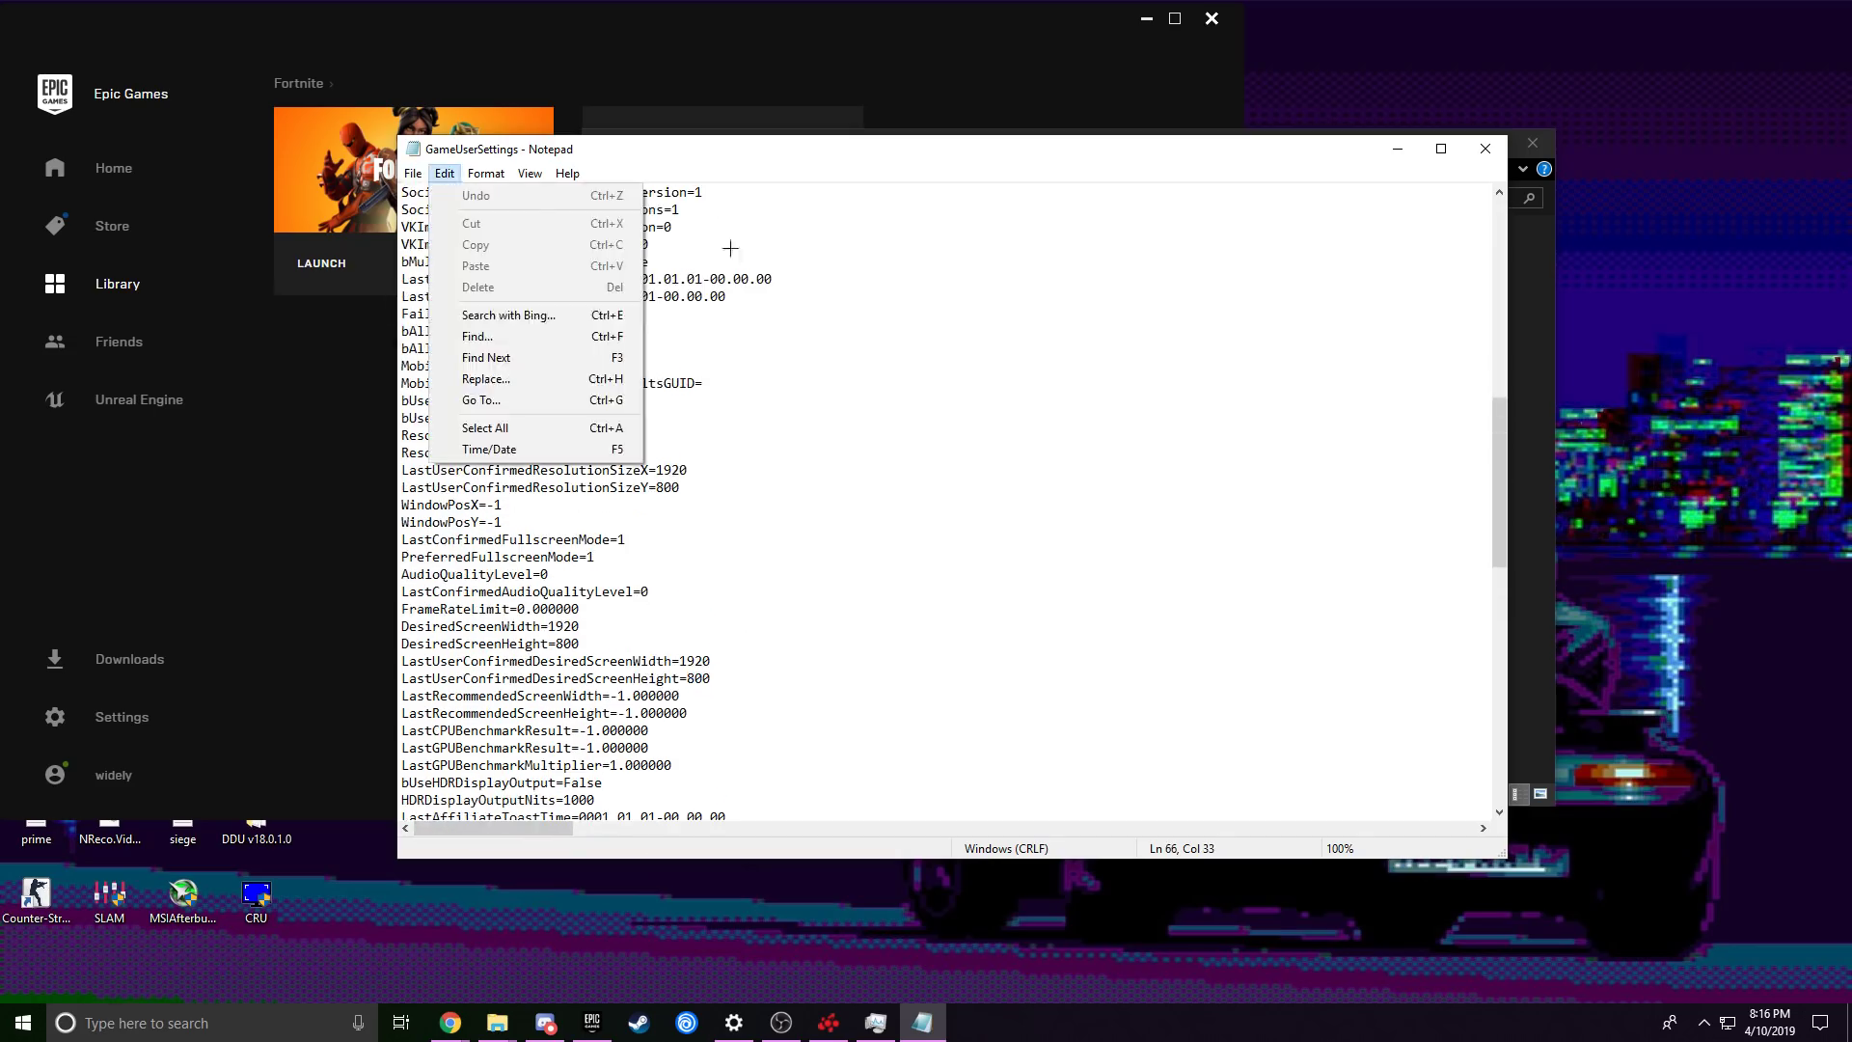
{"action": "mouse_move", "coordinate": [413, 174]}
{"action": "left_click", "coordinate": [444, 240]}
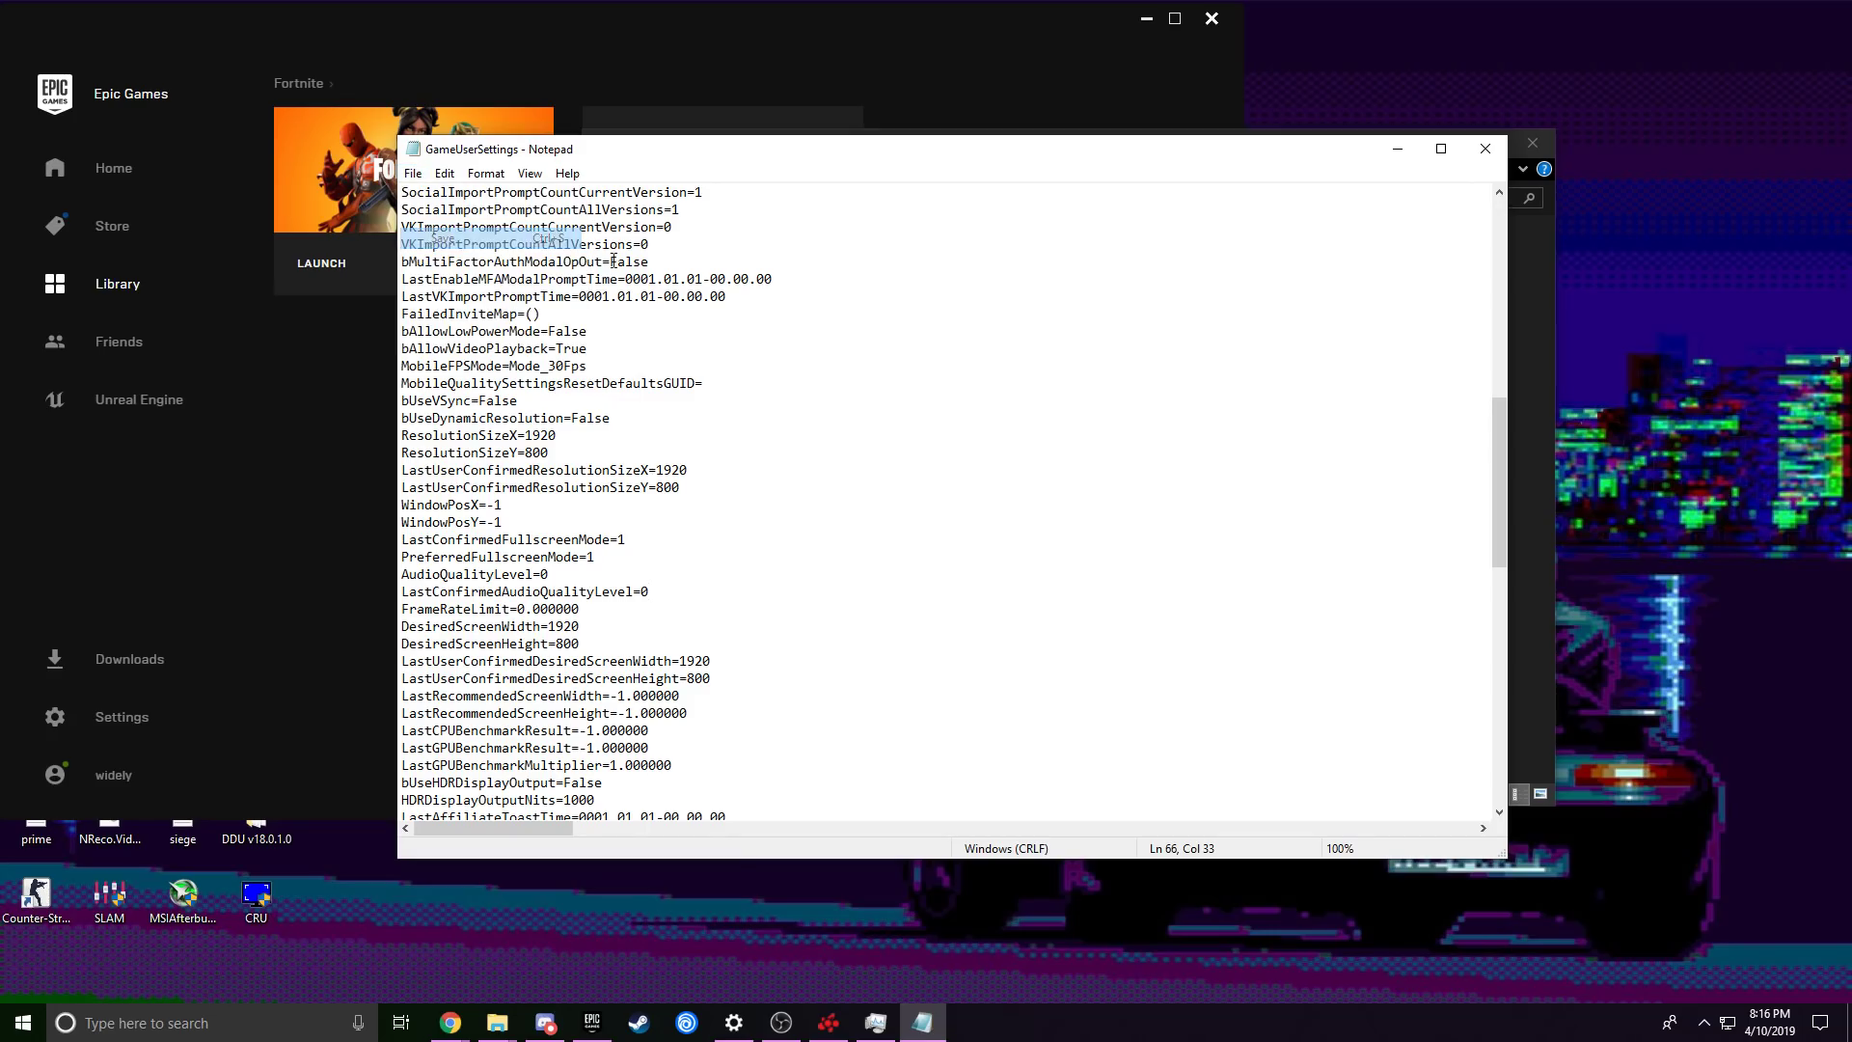
{"action": "left_click", "coordinate": [1485, 149]}
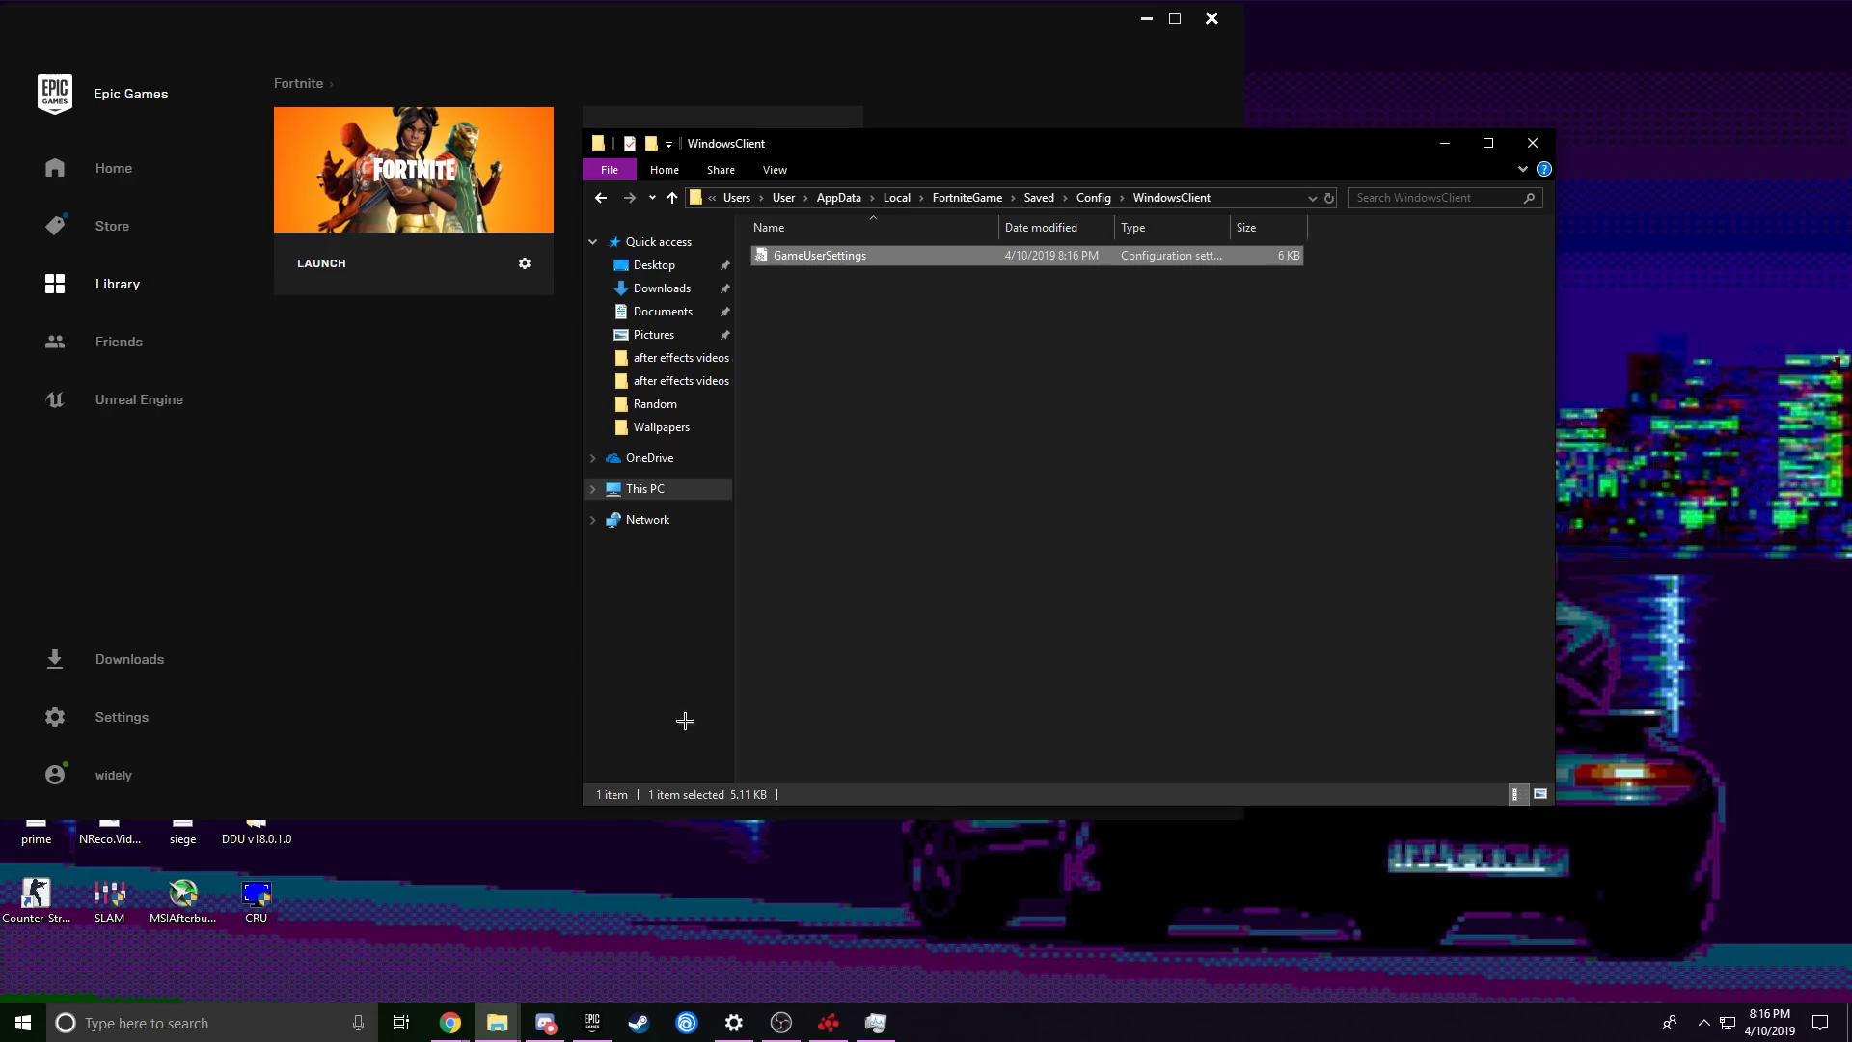
- Open Display settings via a 'dis' search and change resolution from 1920 × 1080 to 1920 × 800
{"action": "left_click", "coordinate": [203, 1025]}
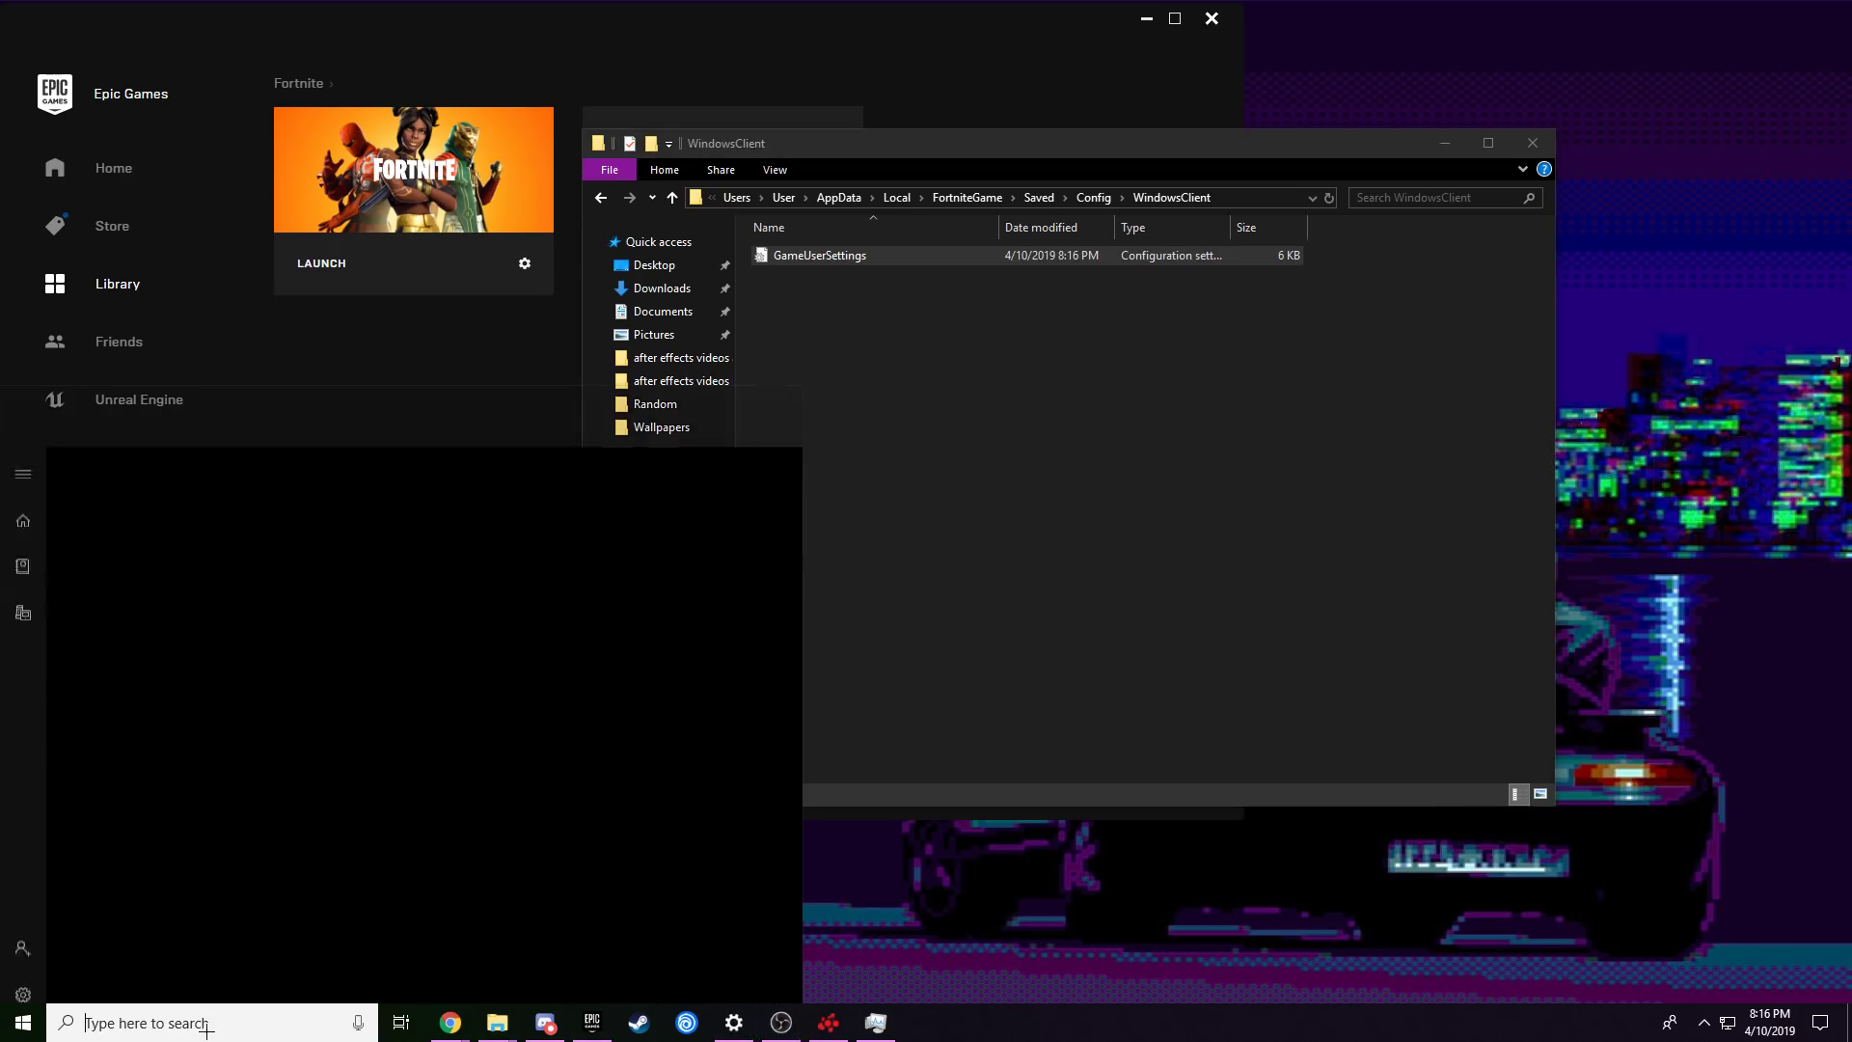
{"action": "type", "text": "display"}
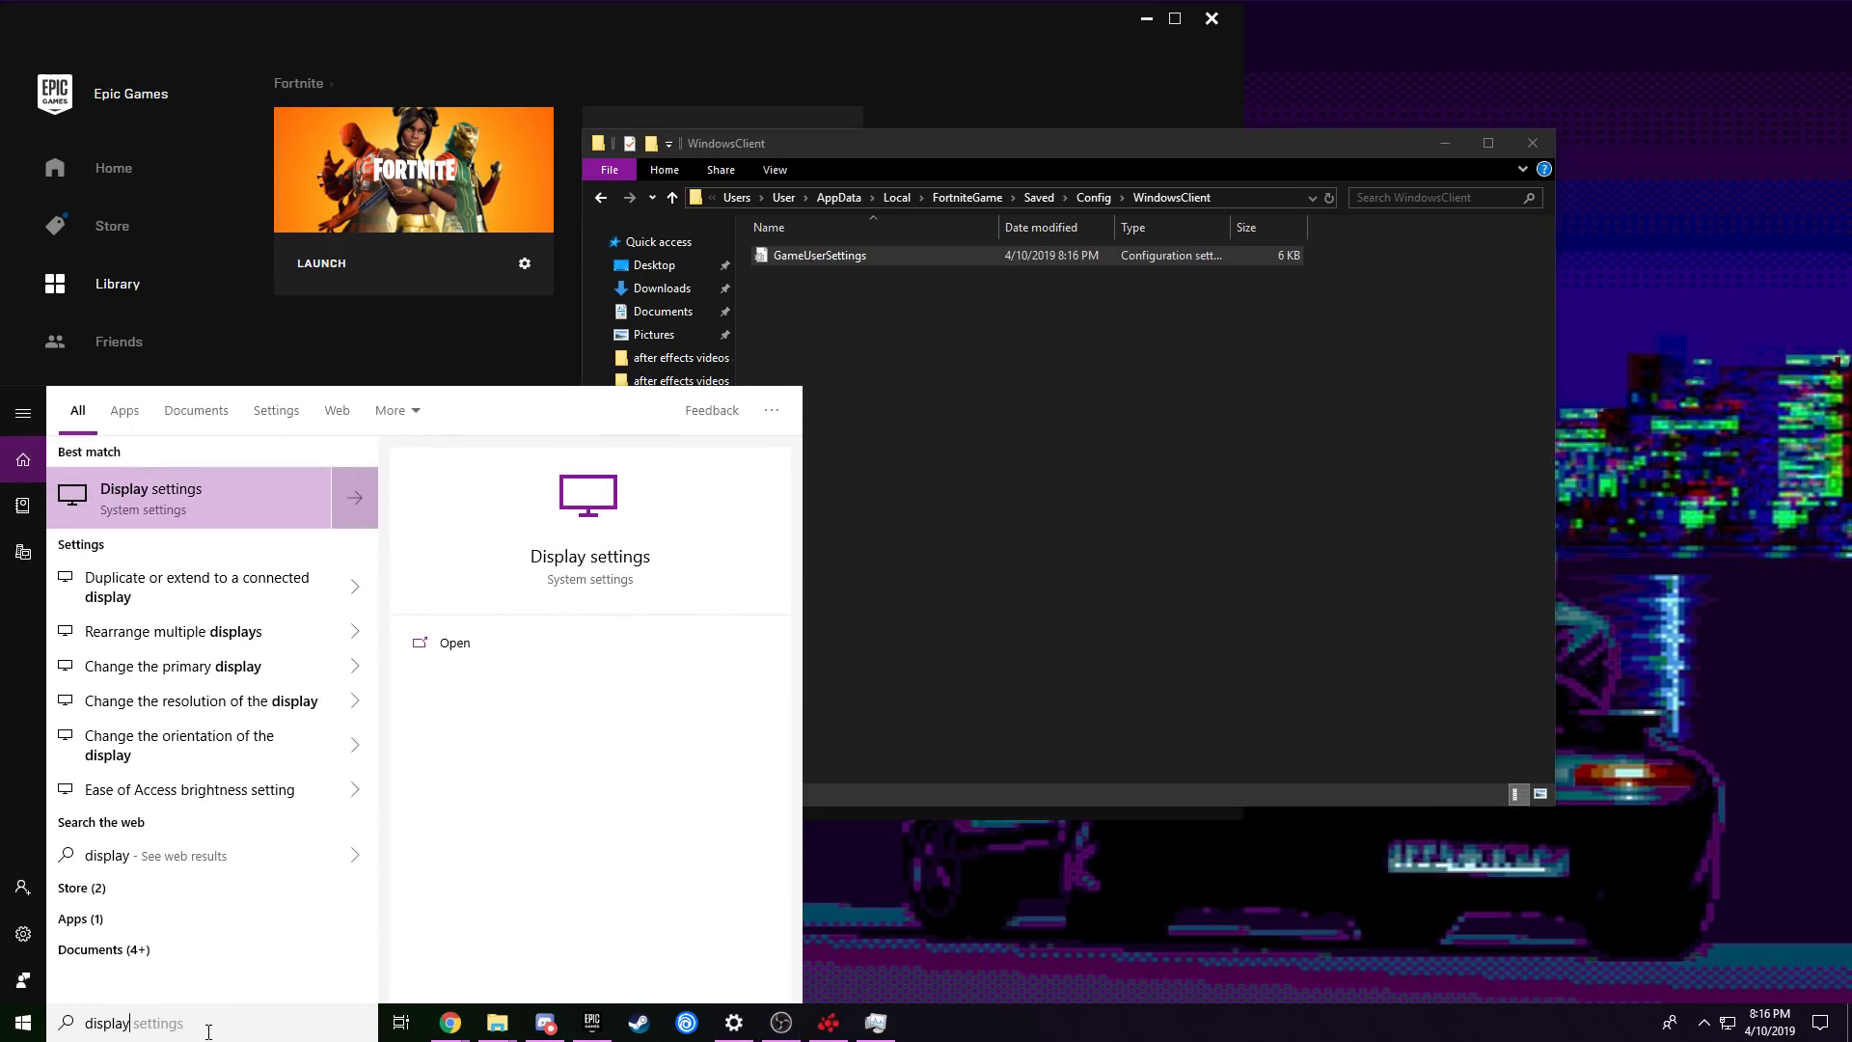
{"action": "left_click", "coordinate": [164, 497]}
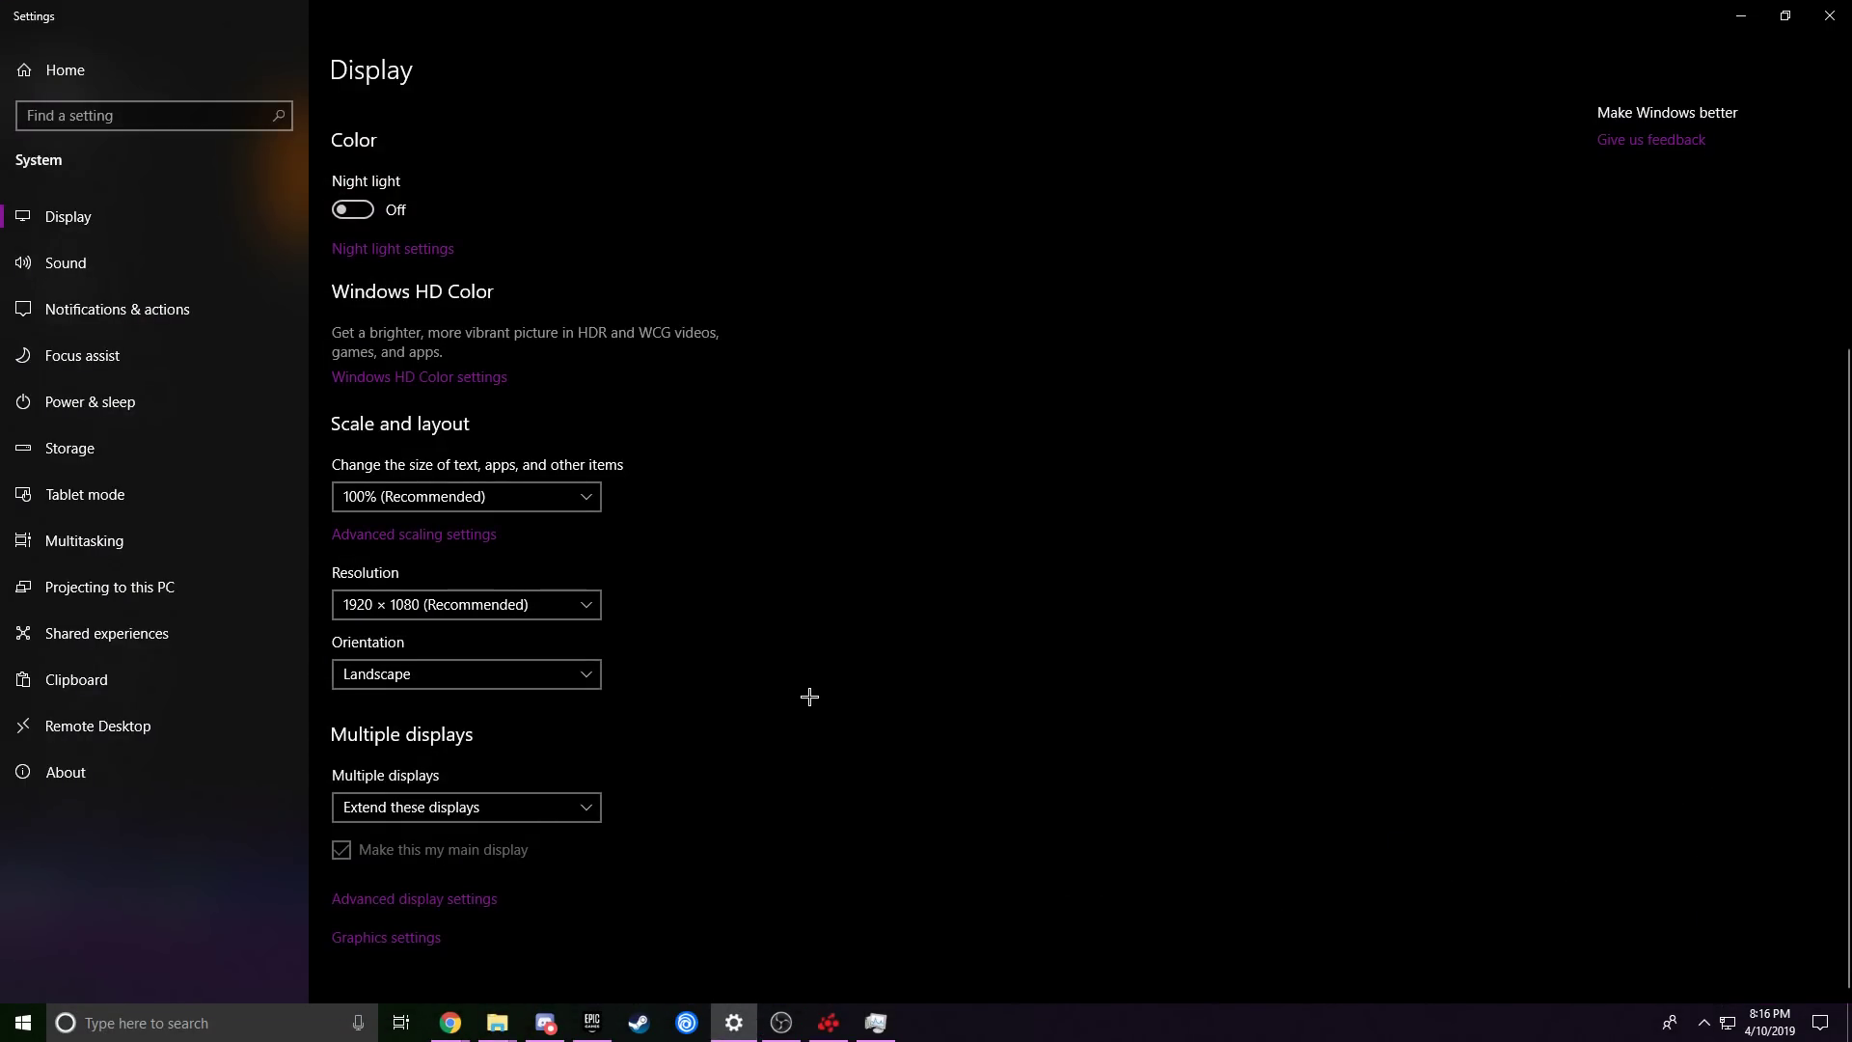
{"action": "scroll", "coordinate": [619, 482], "scroll_direction": "down", "scroll_amount": 4}
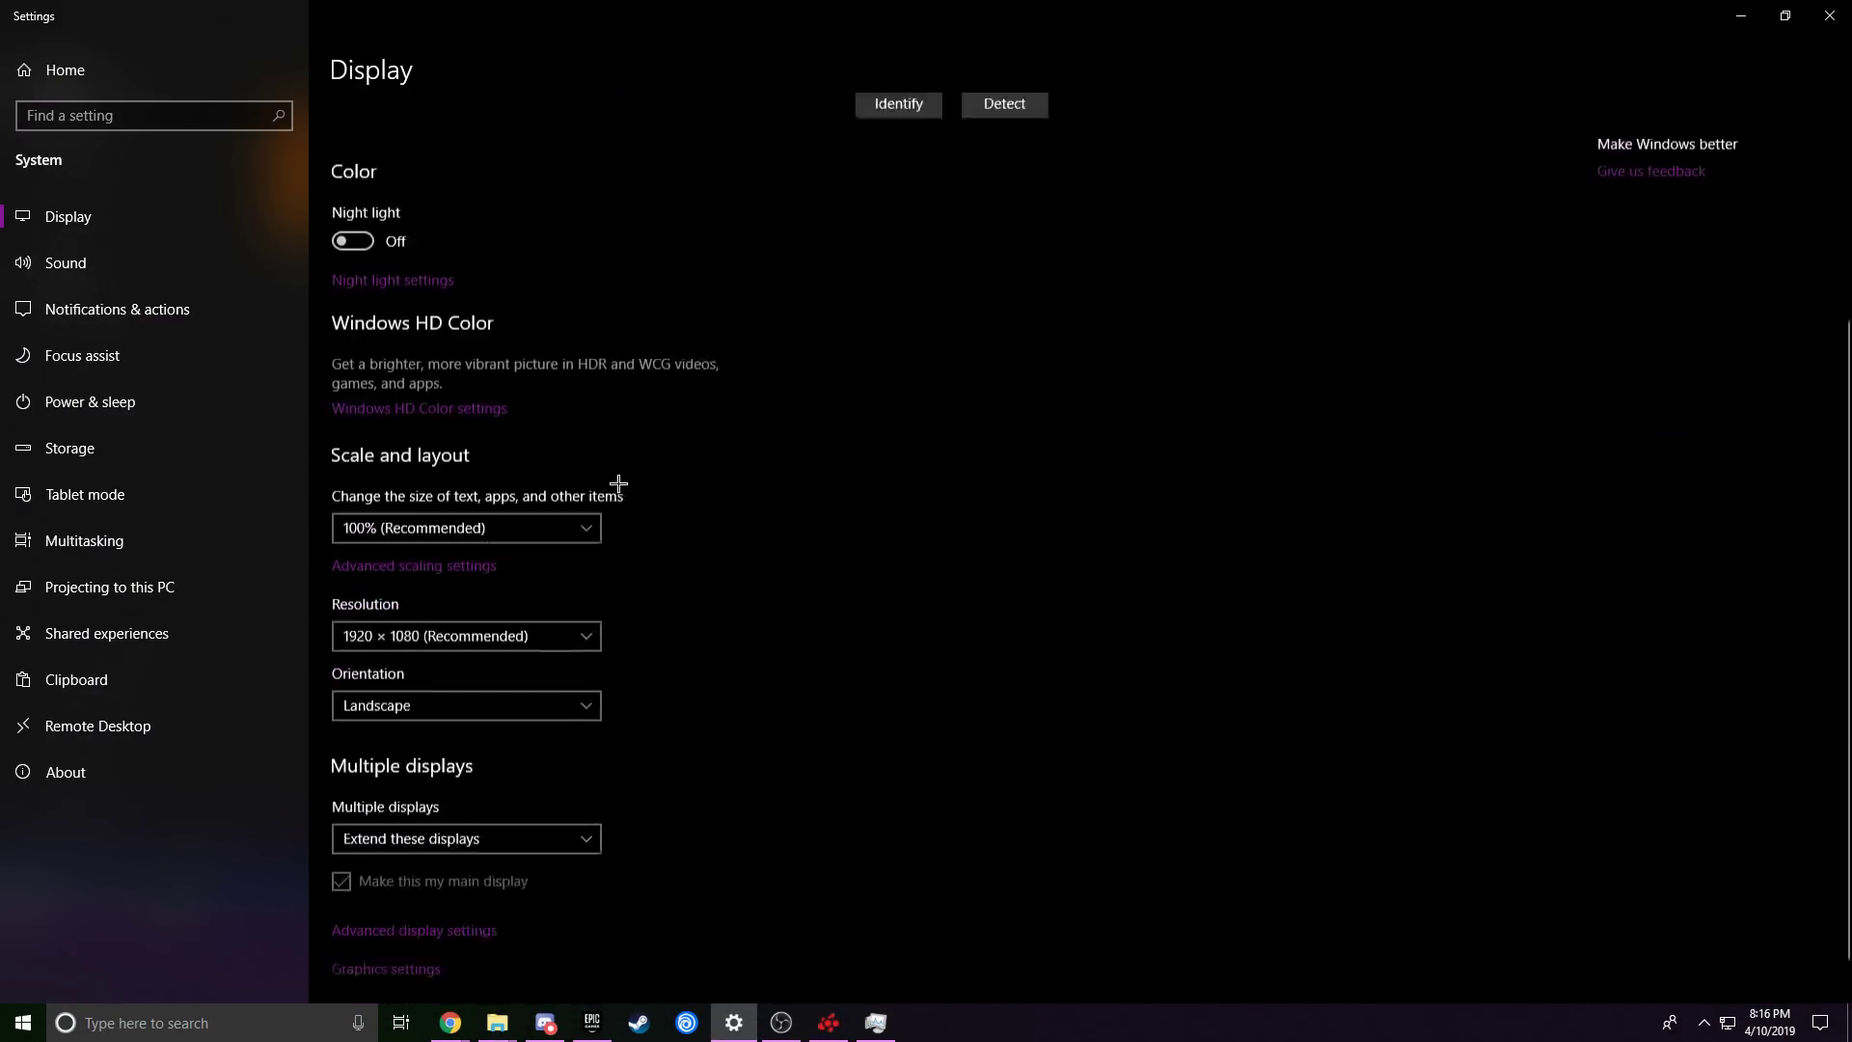
{"action": "scroll", "coordinate": [619, 483], "scroll_direction": "down", "scroll_amount": 1}
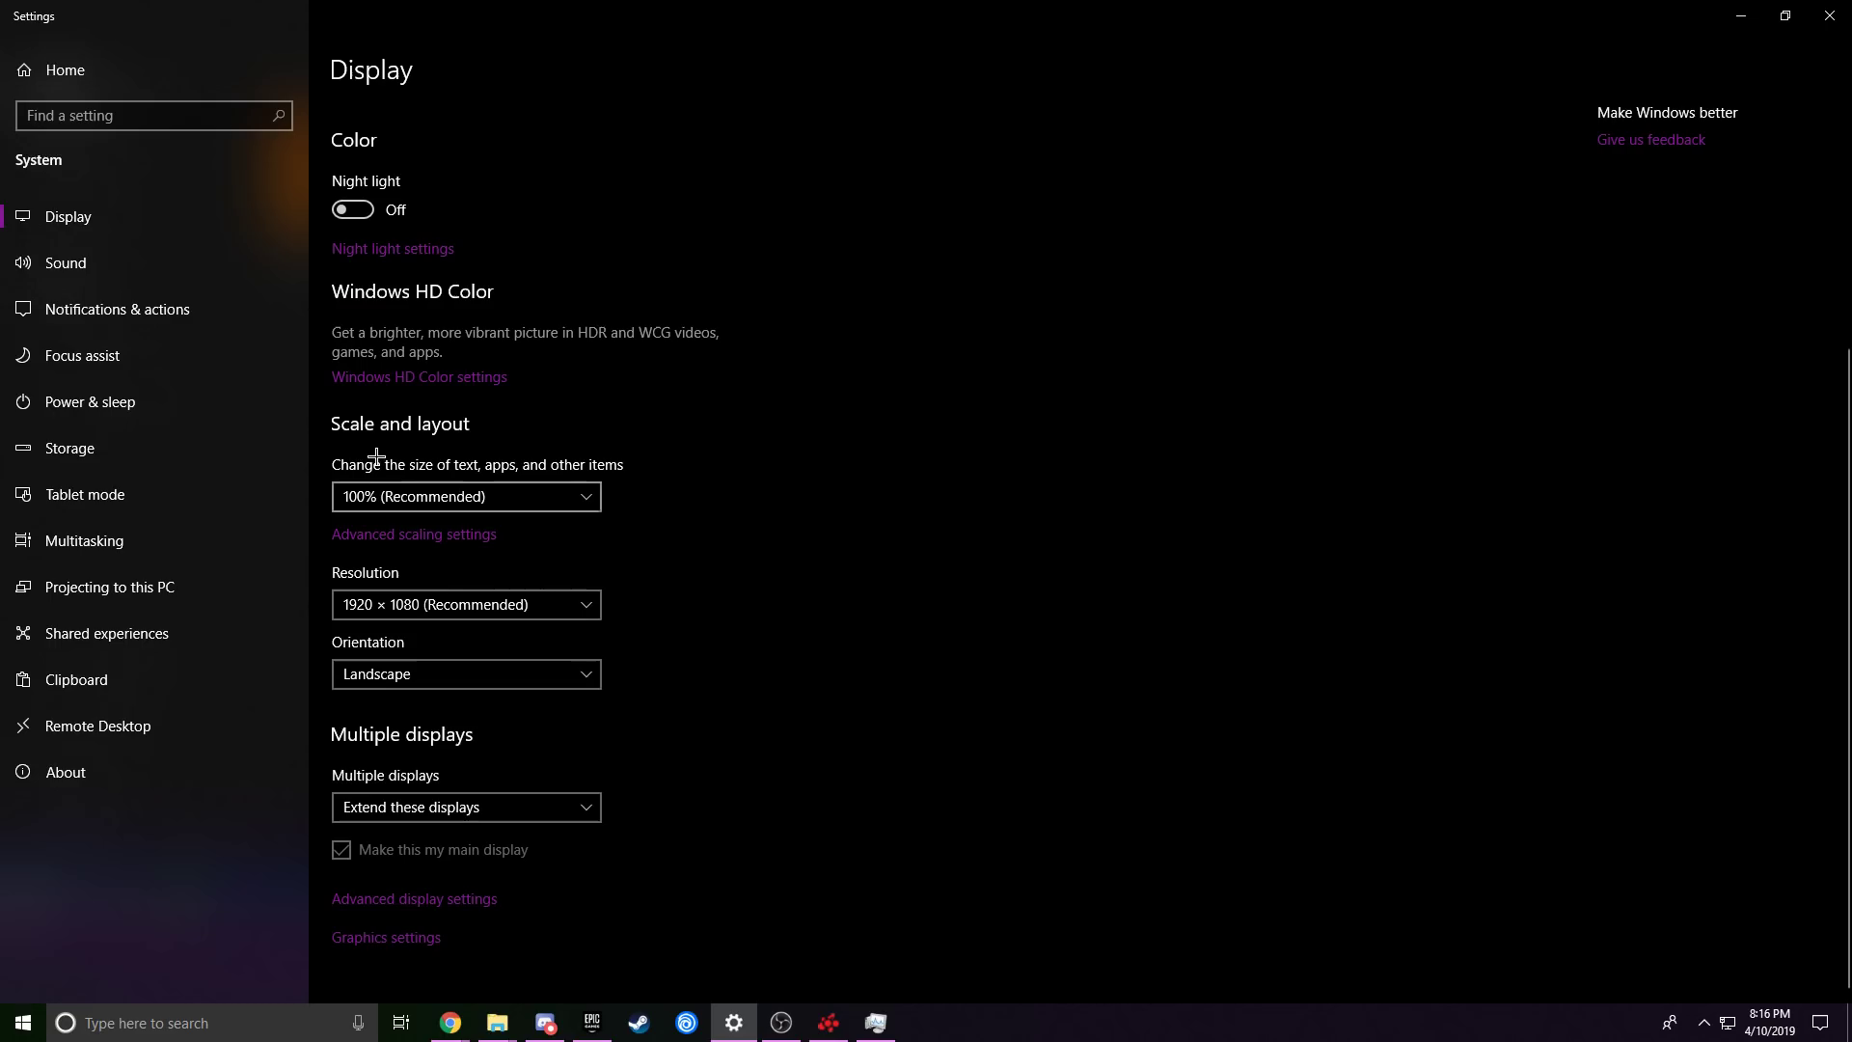
{"action": "left_click", "coordinate": [517, 604]}
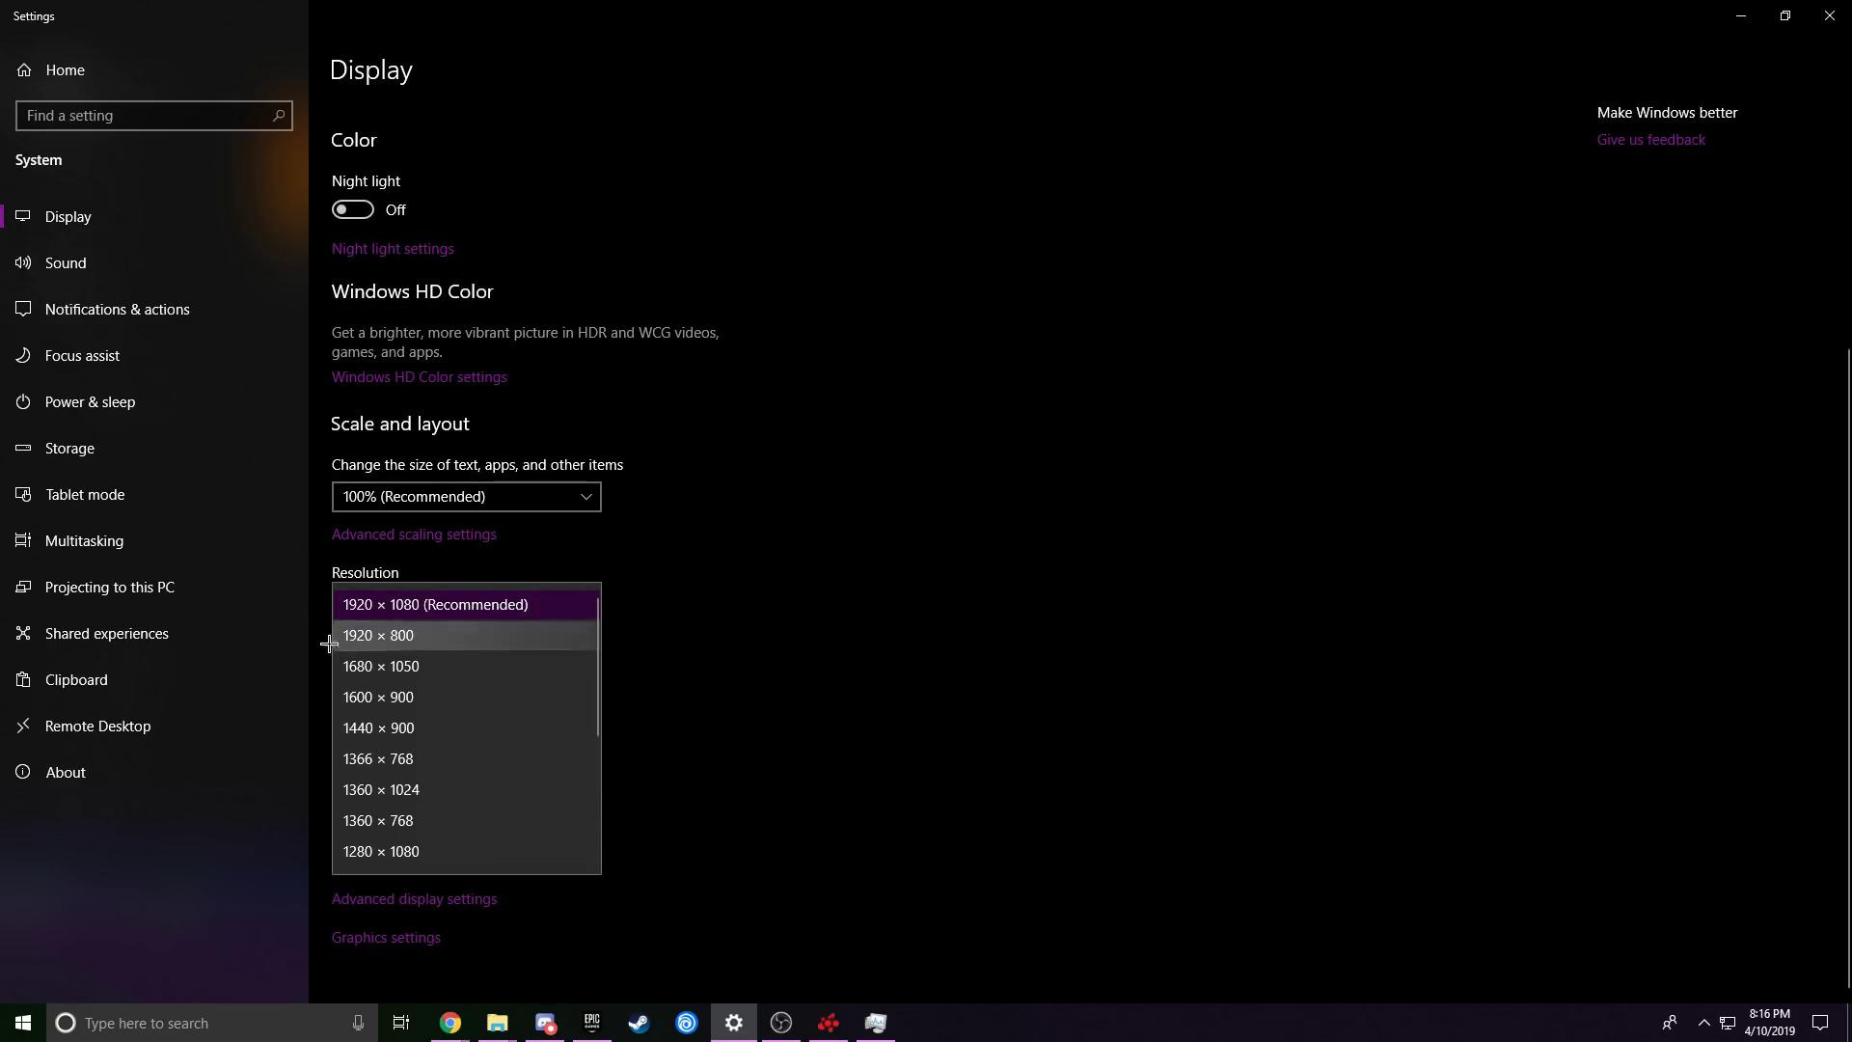
{"action": "left_click", "coordinate": [440, 637]}
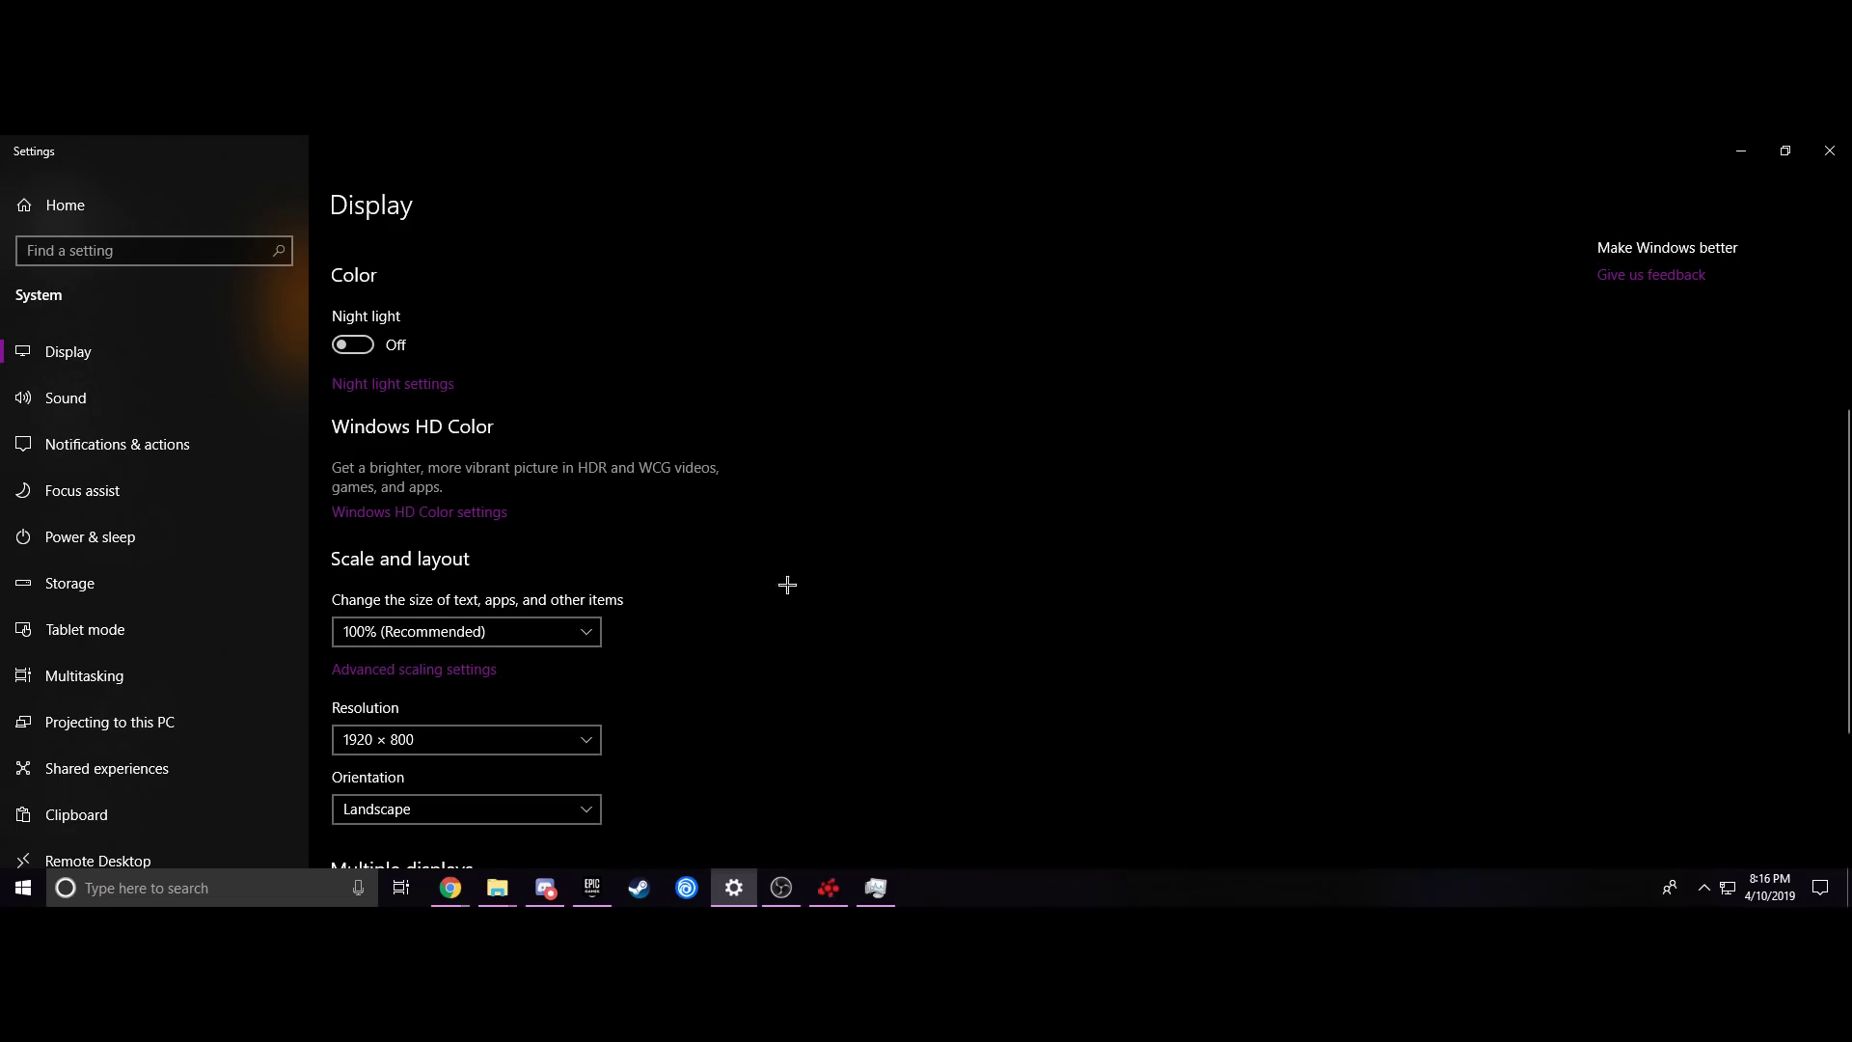
- Minimize Settings, launch Fortnite from the Epic Games Launcher, and choose Battle Royale
{"action": "left_click", "coordinate": [1741, 150]}
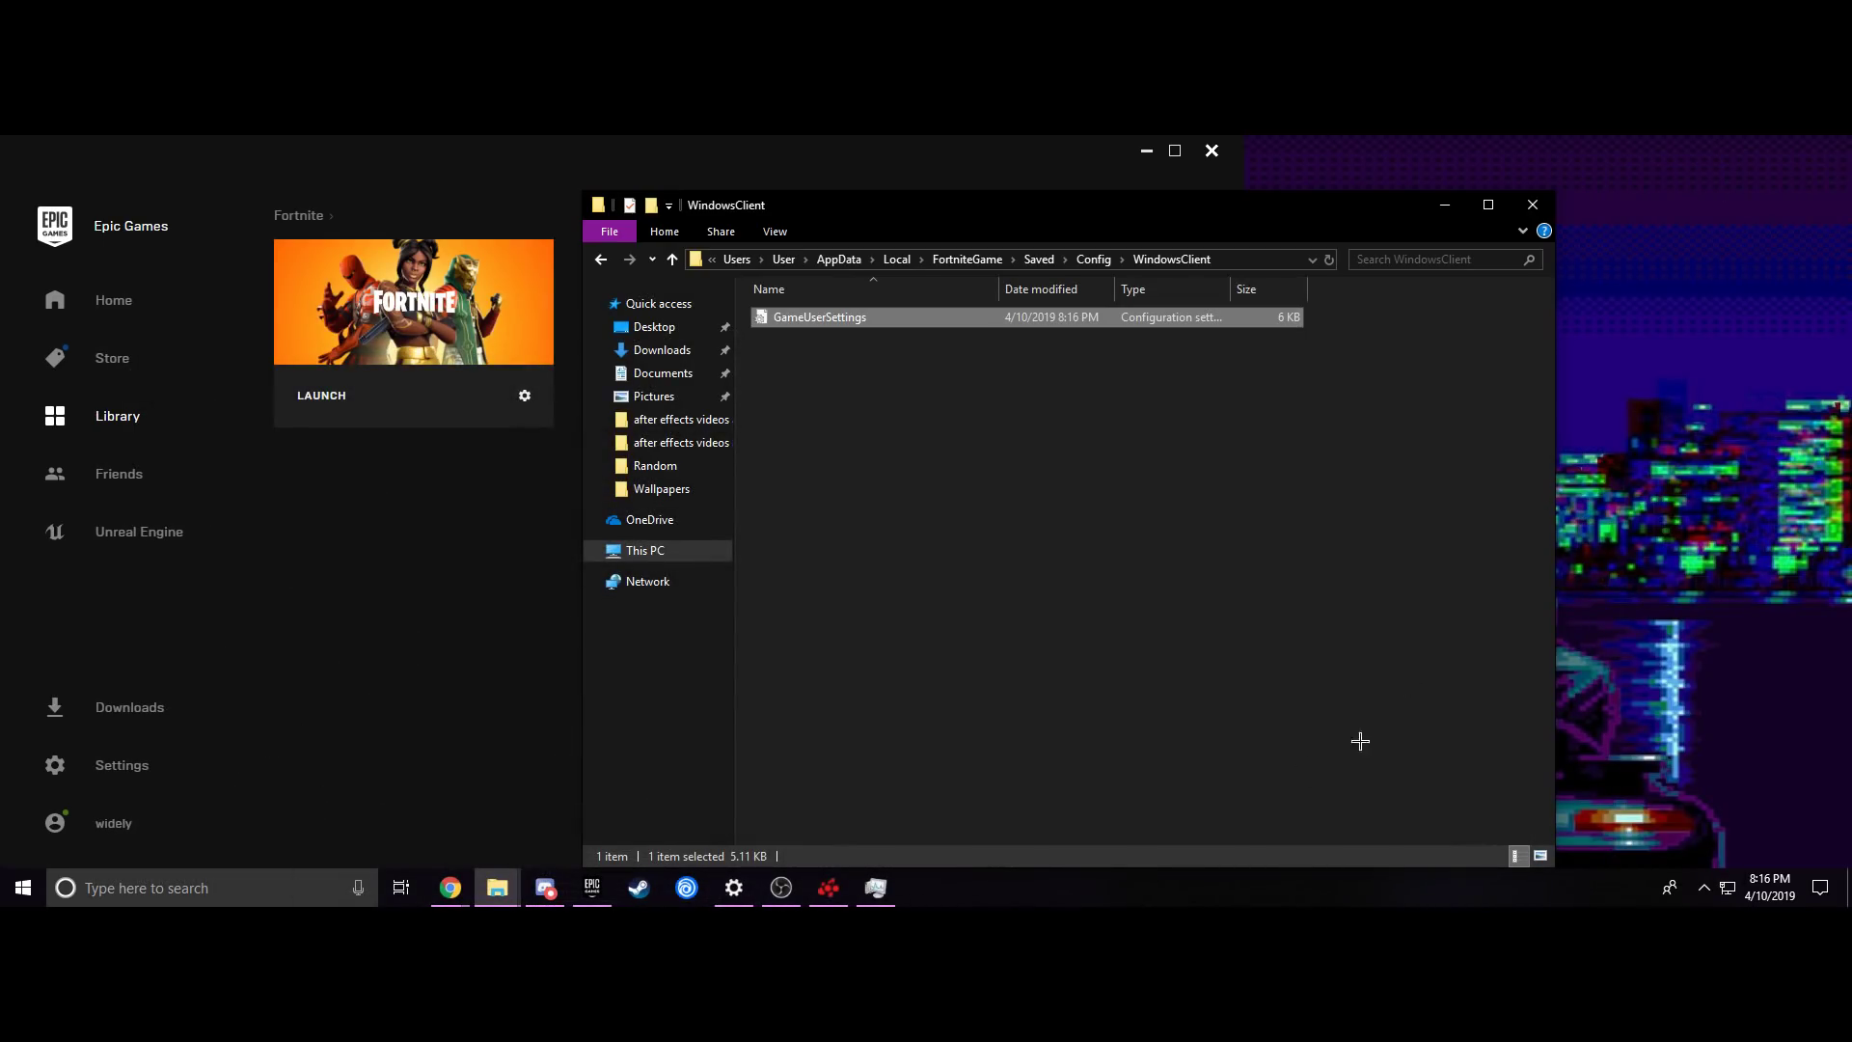
{"action": "left_click", "coordinate": [458, 629]}
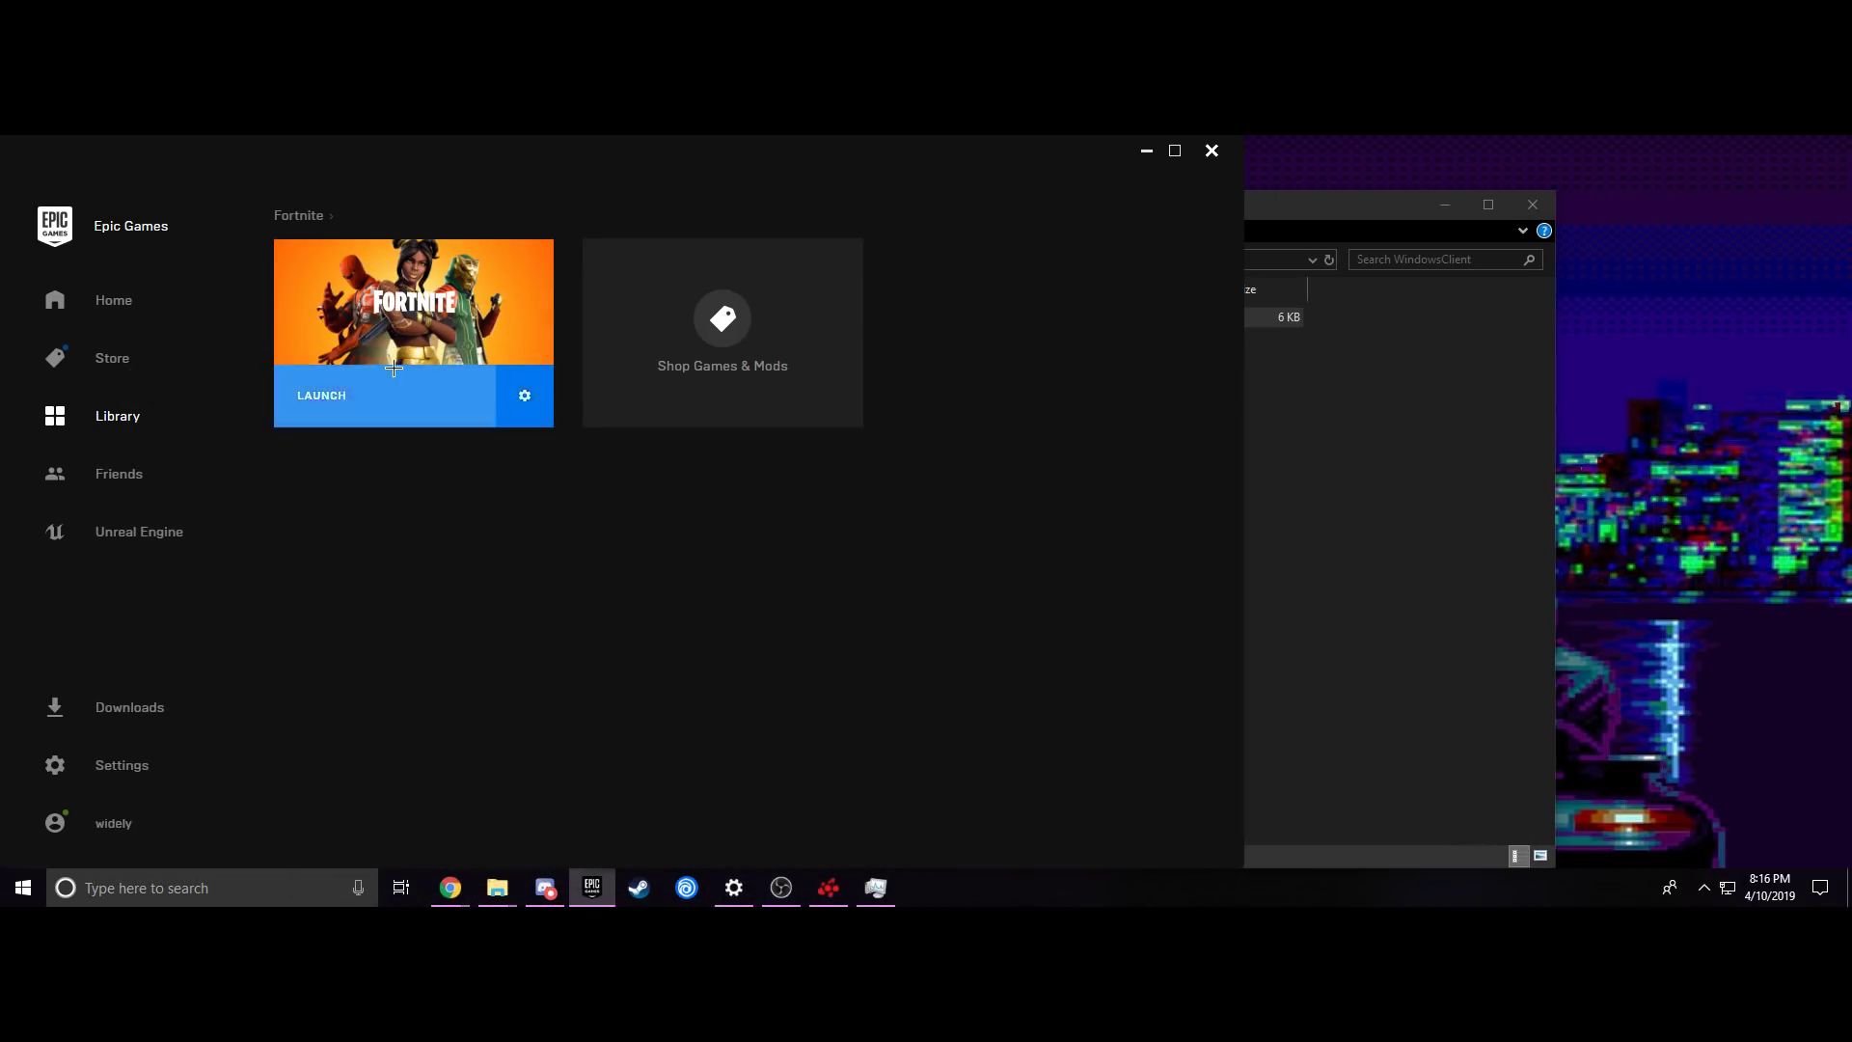
{"action": "left_click", "coordinate": [415, 400]}
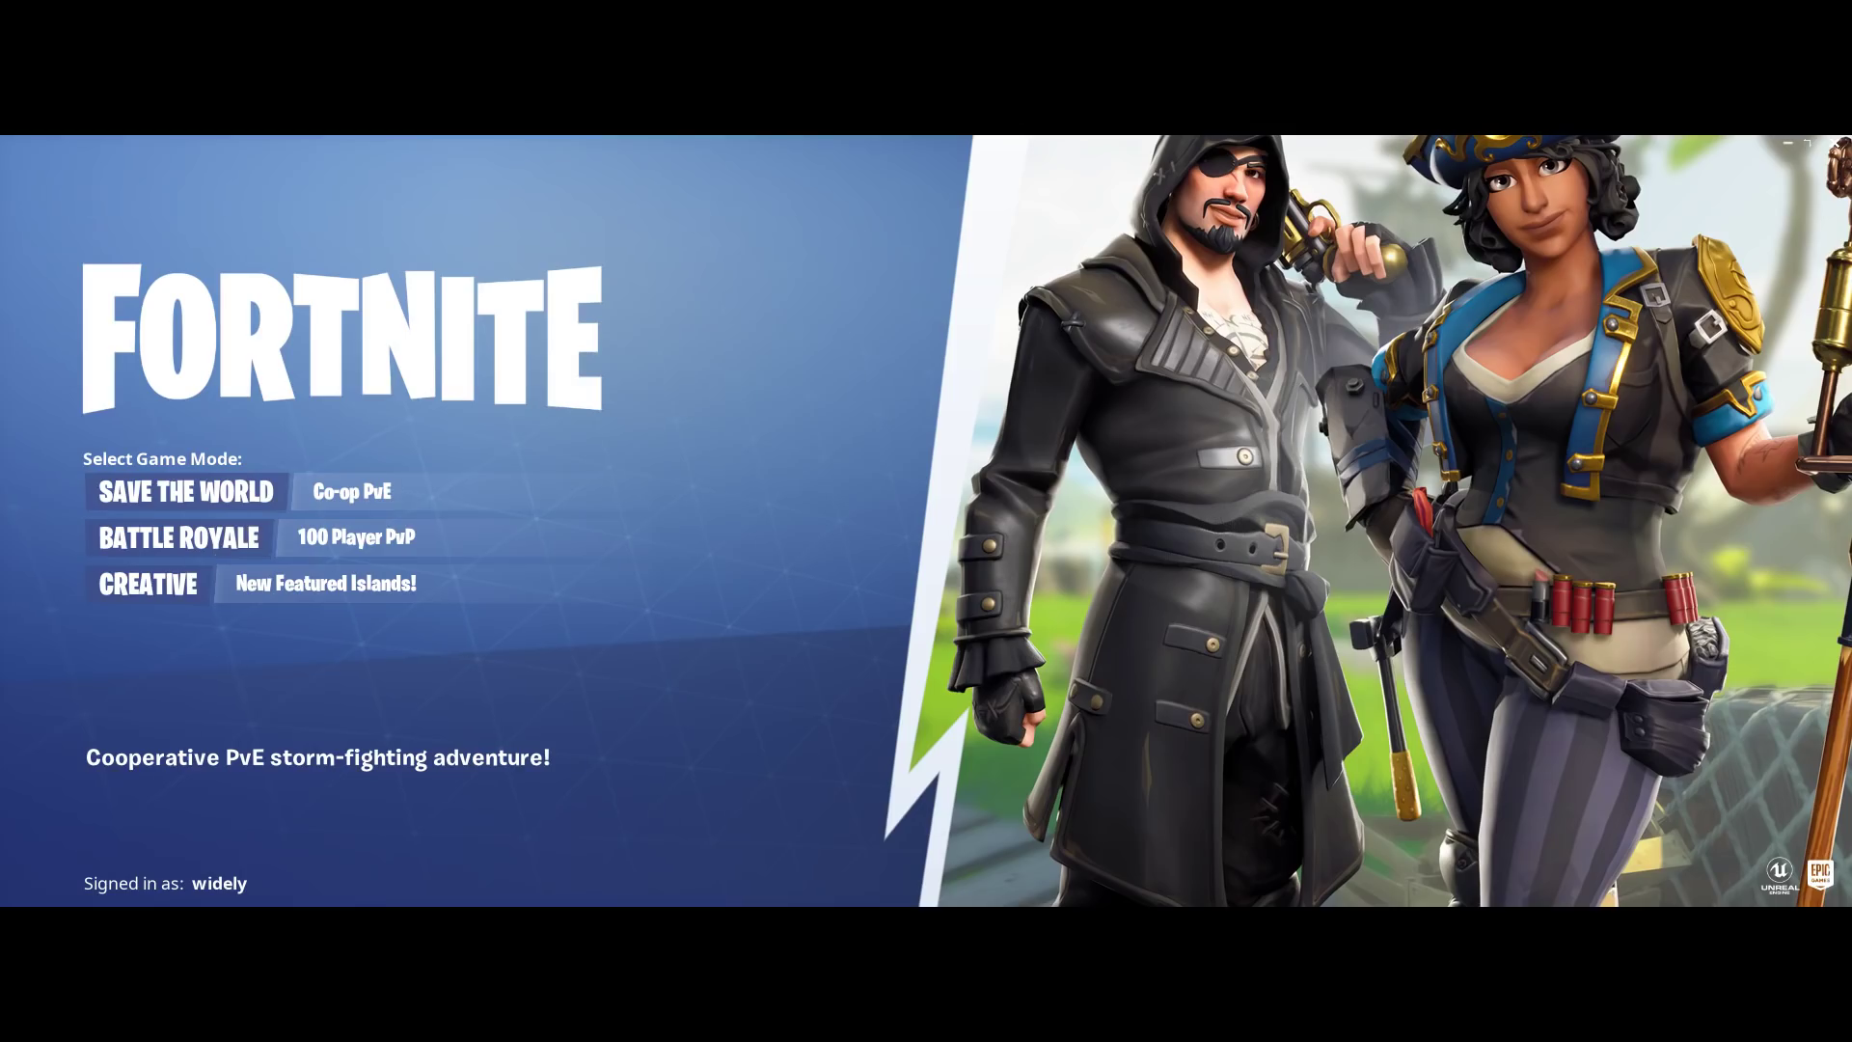
{"action": "left_click", "coordinate": [183, 537]}
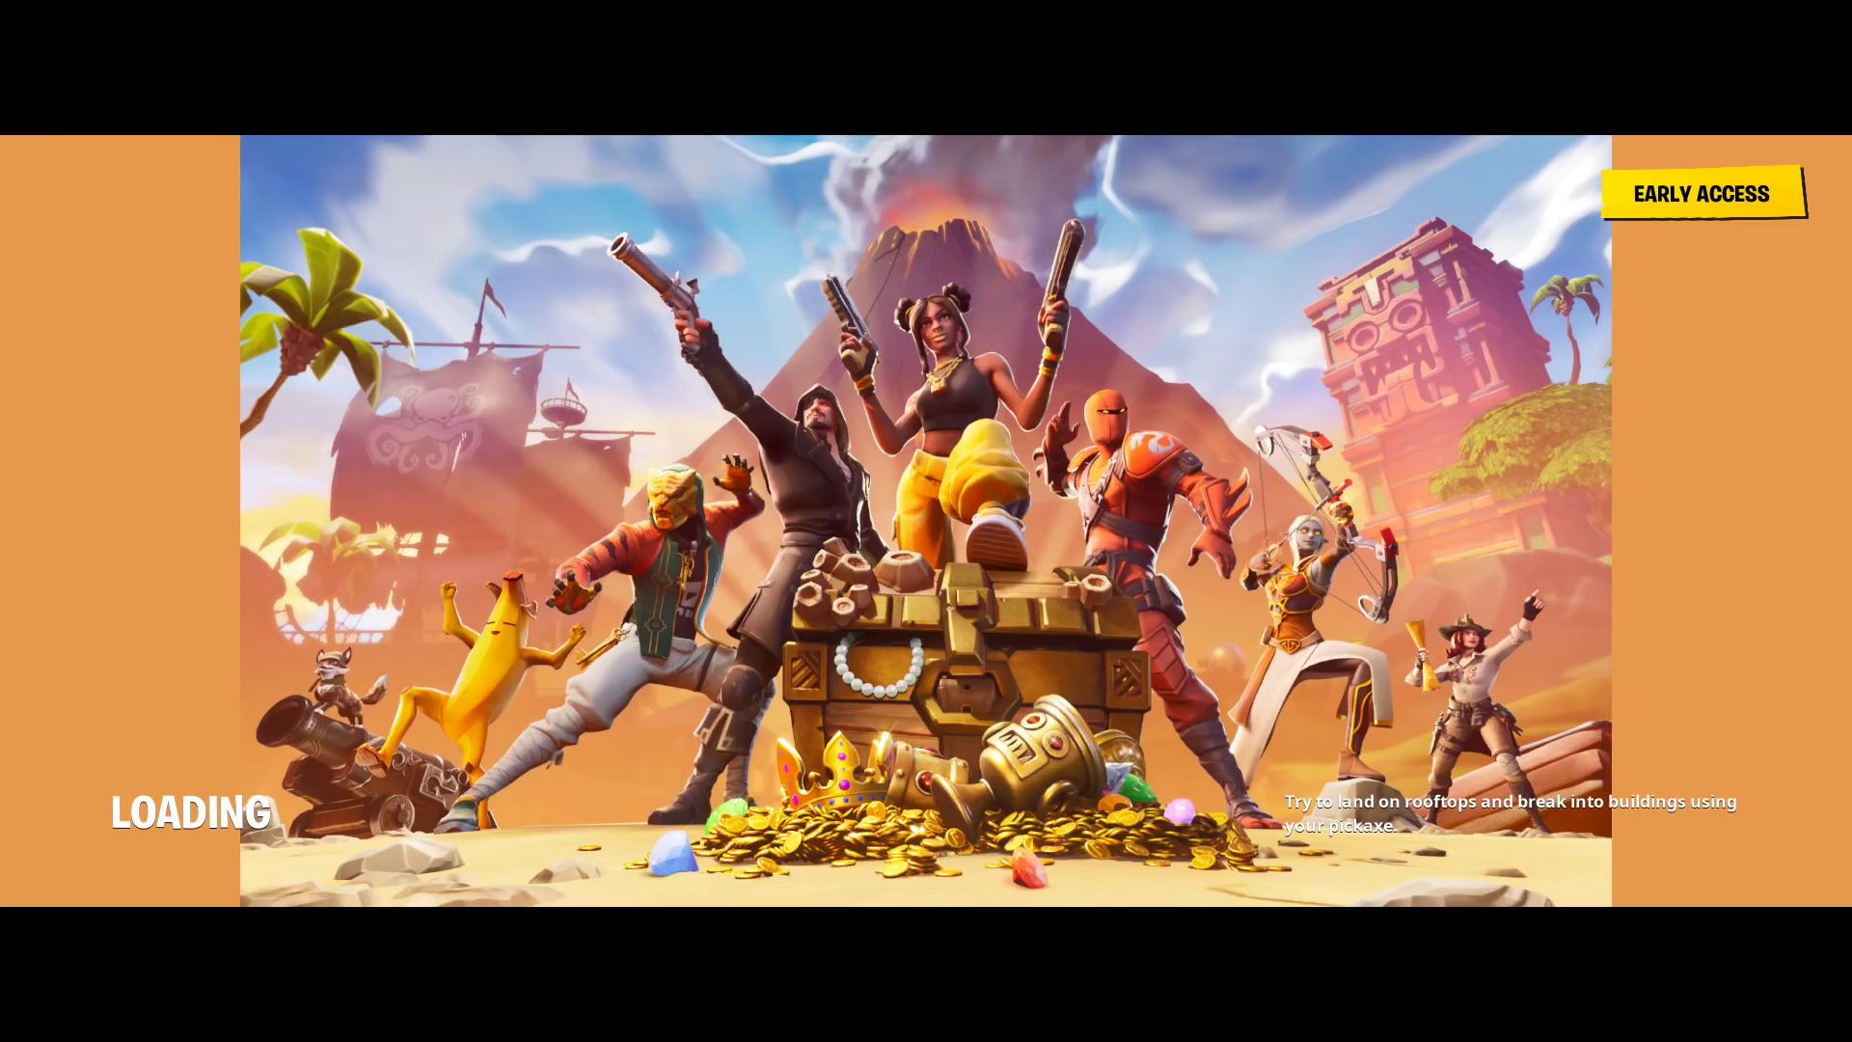
- Alt+Tab to Radeon Settings, keep Display 1 scaling at Preserve aspect ratio, then return to Fortnite
{"action": "key", "text": "alt+Tab"}
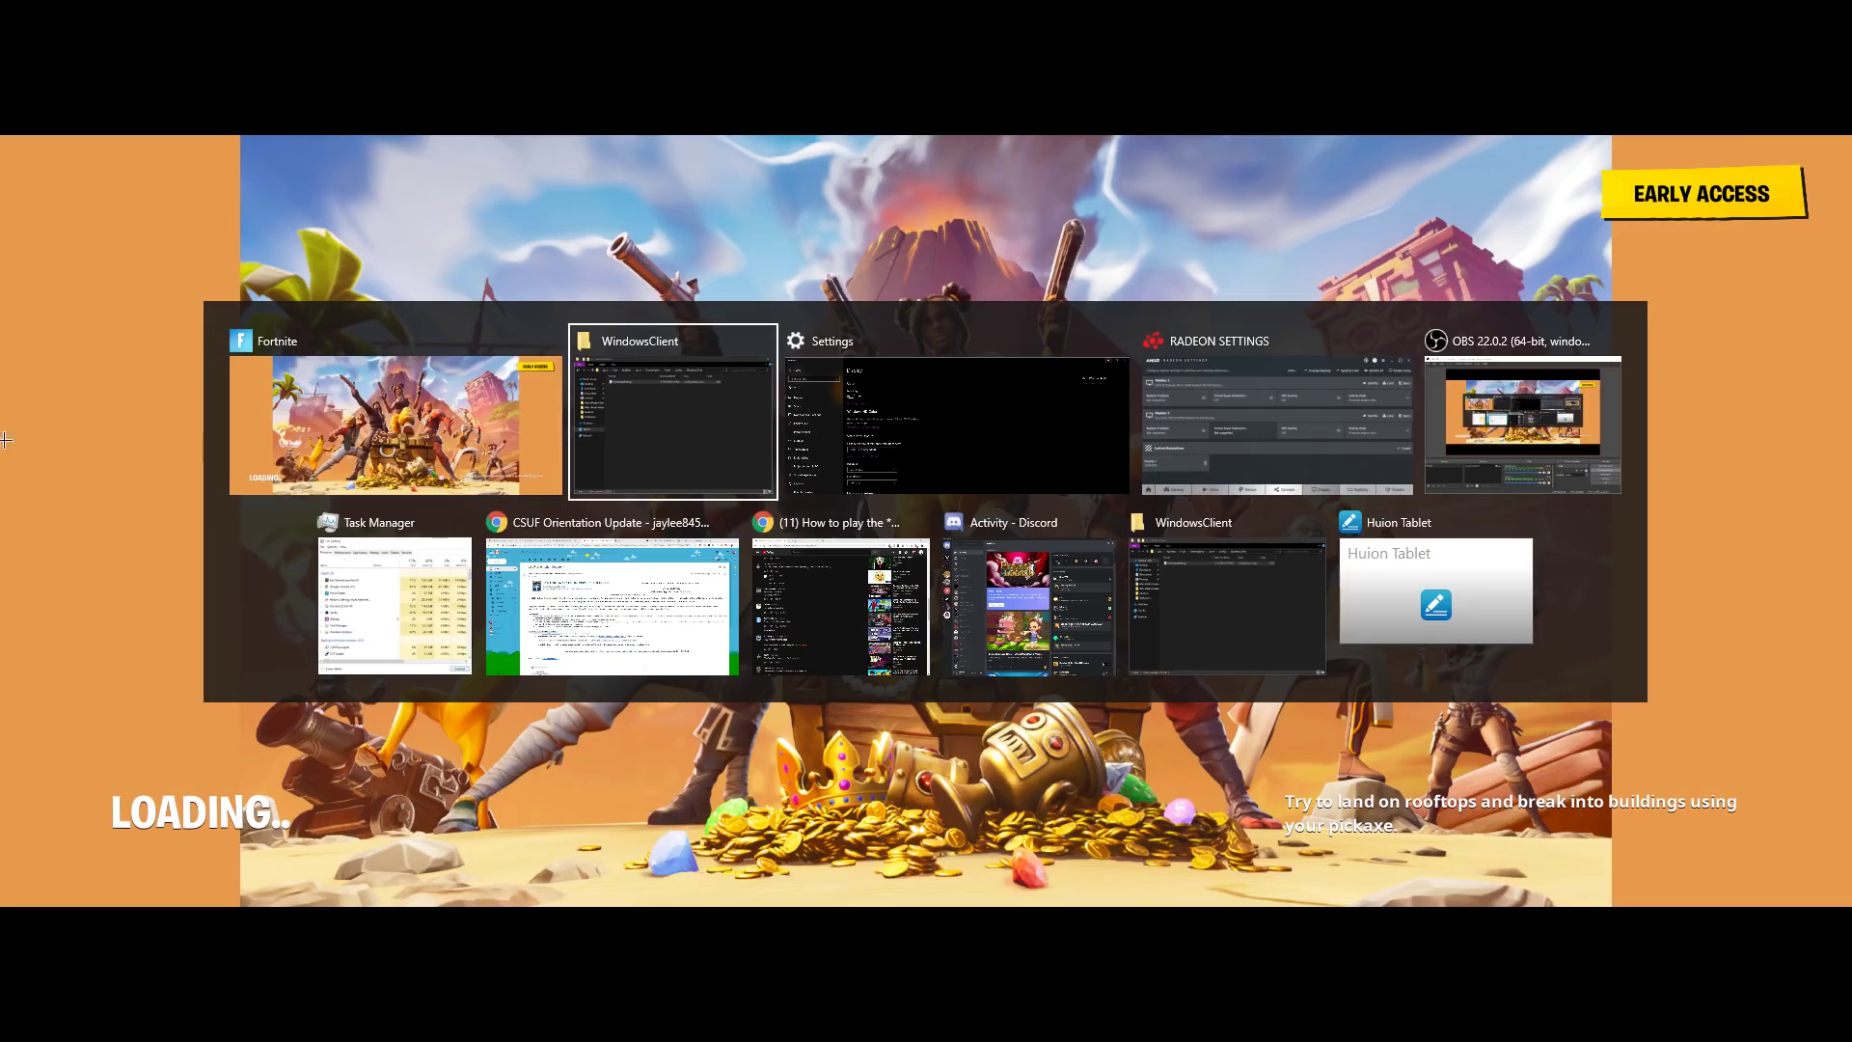
{"action": "key", "text": "alt+Tab"}
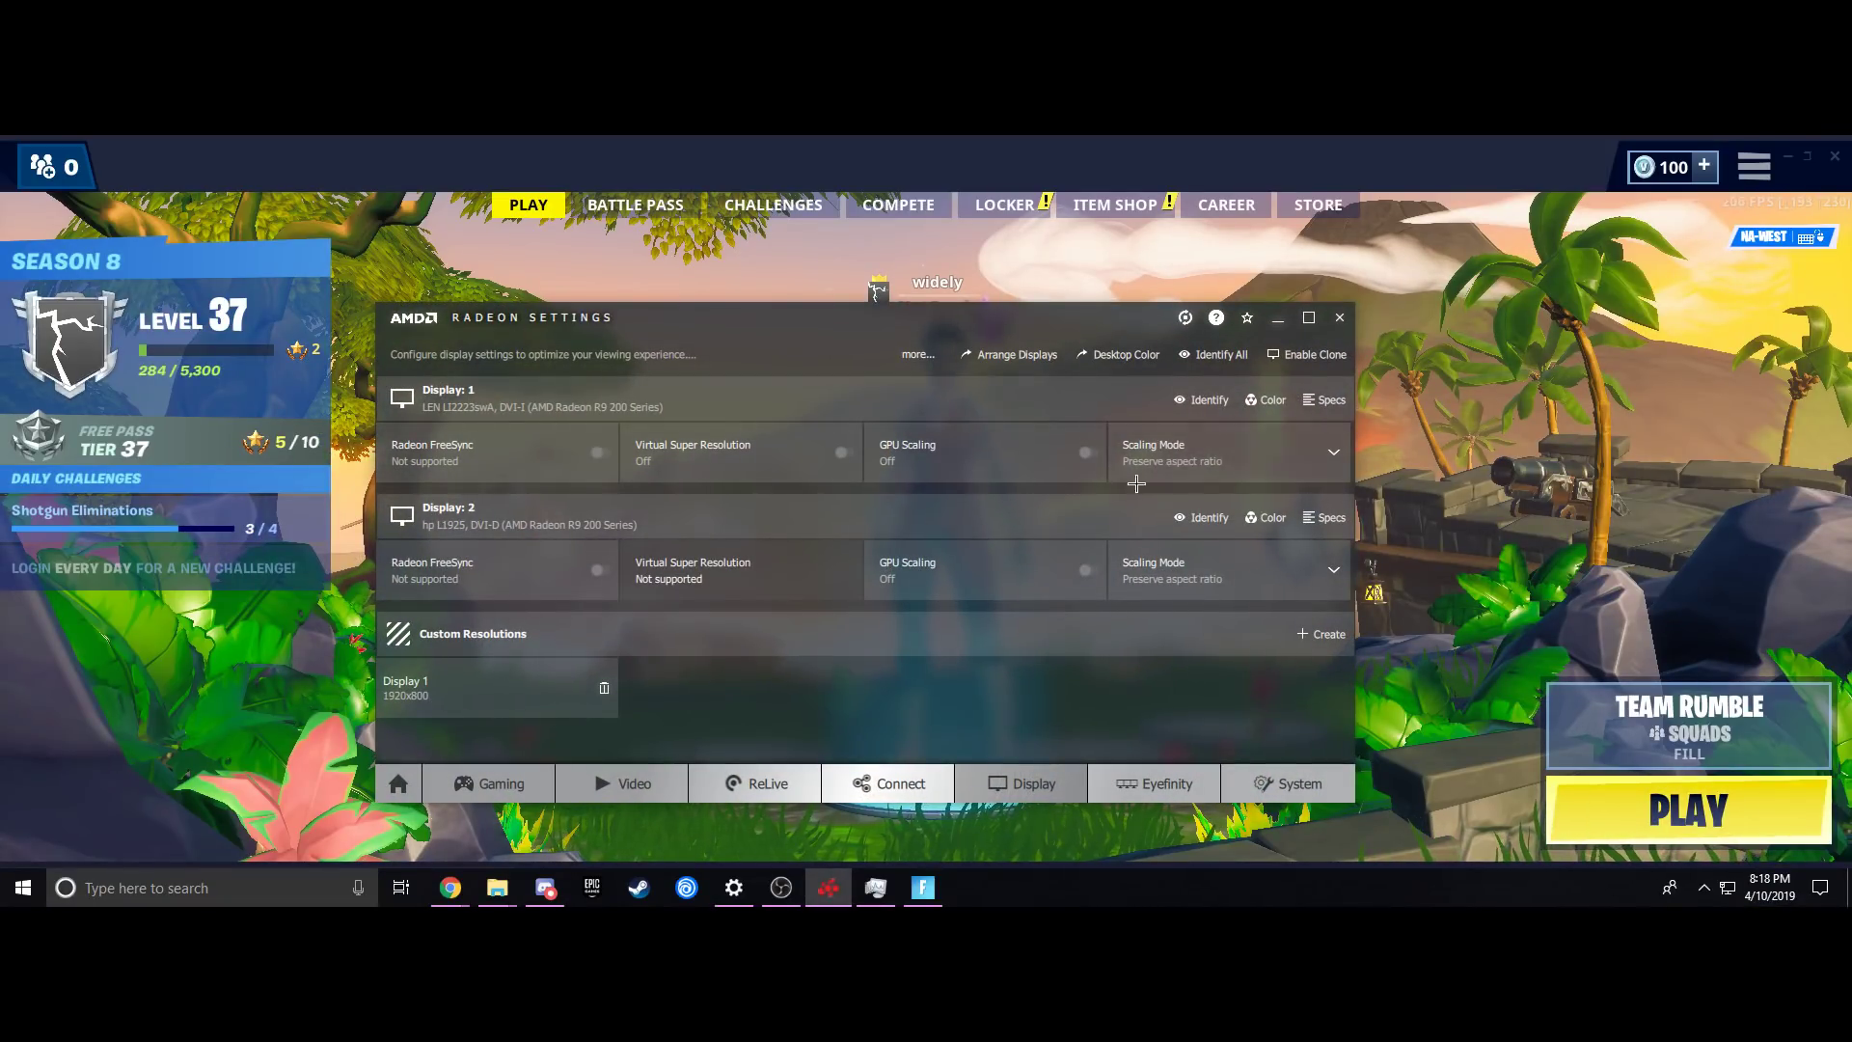
{"action": "left_click", "coordinate": [1276, 475]}
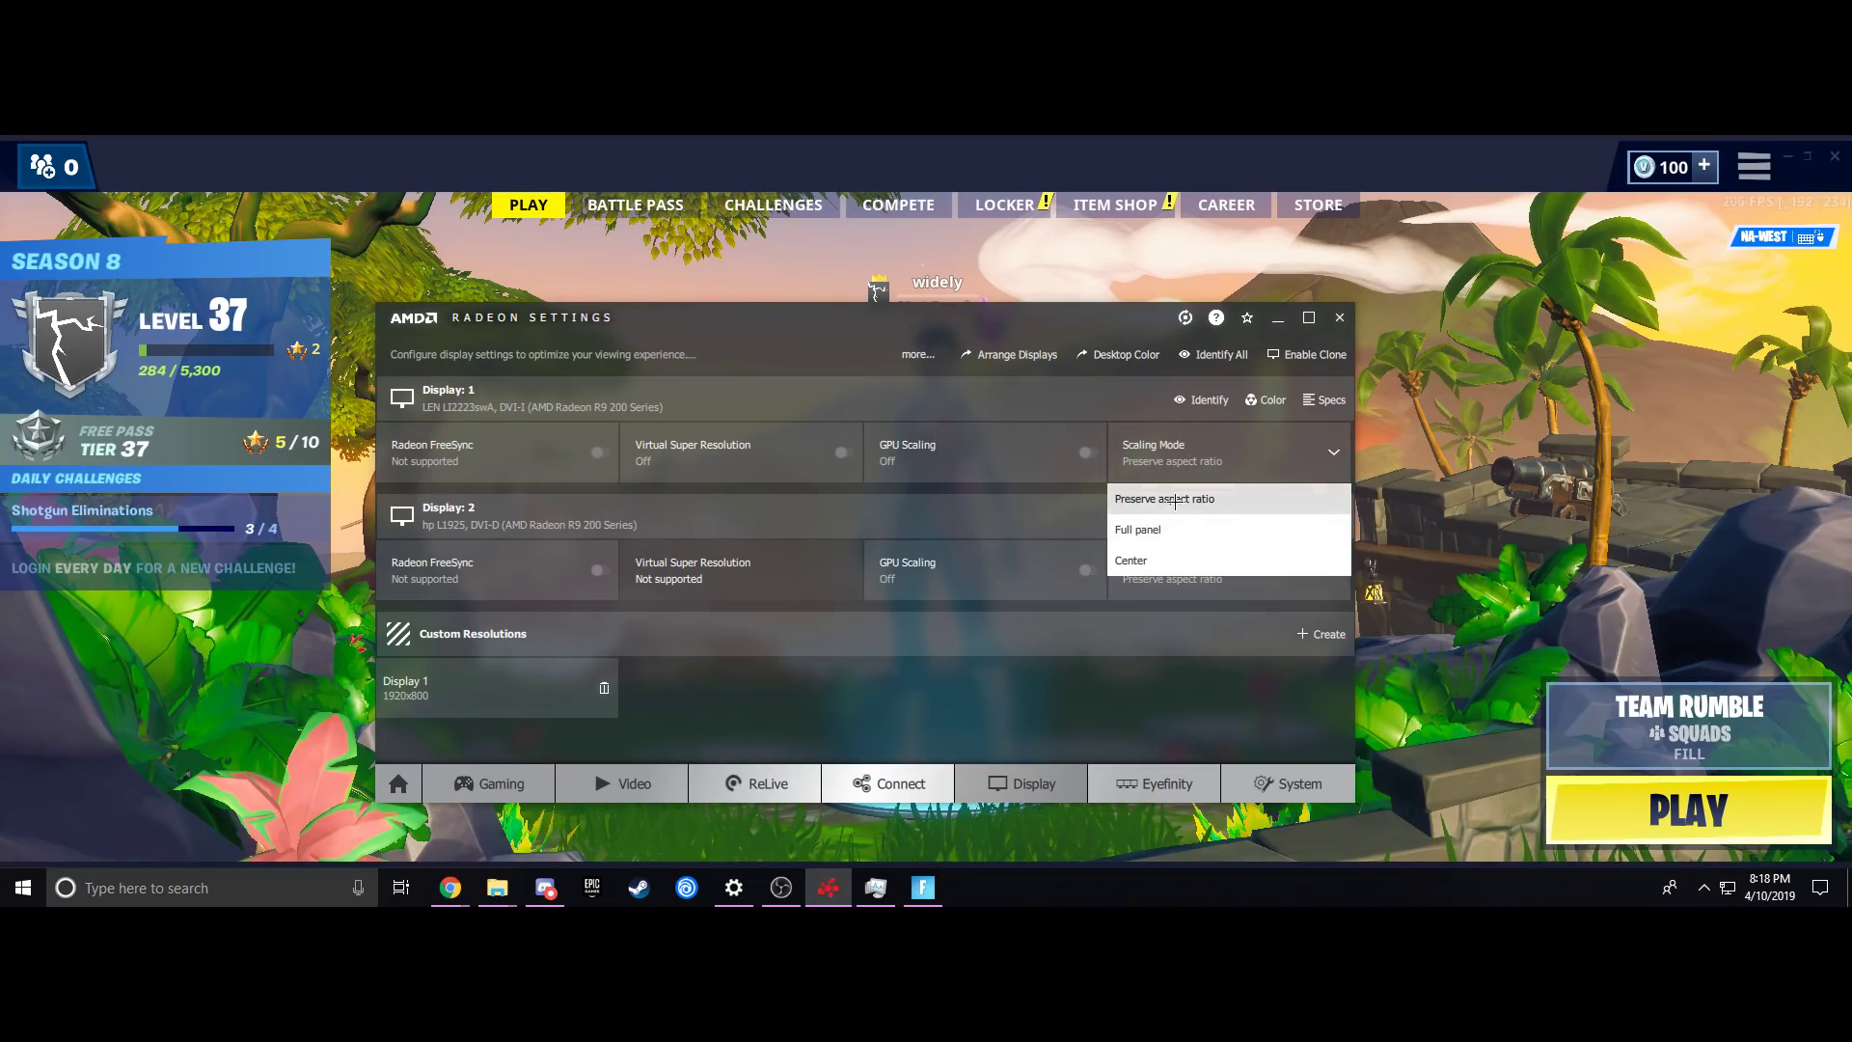
{"action": "left_click", "coordinate": [1291, 507]}
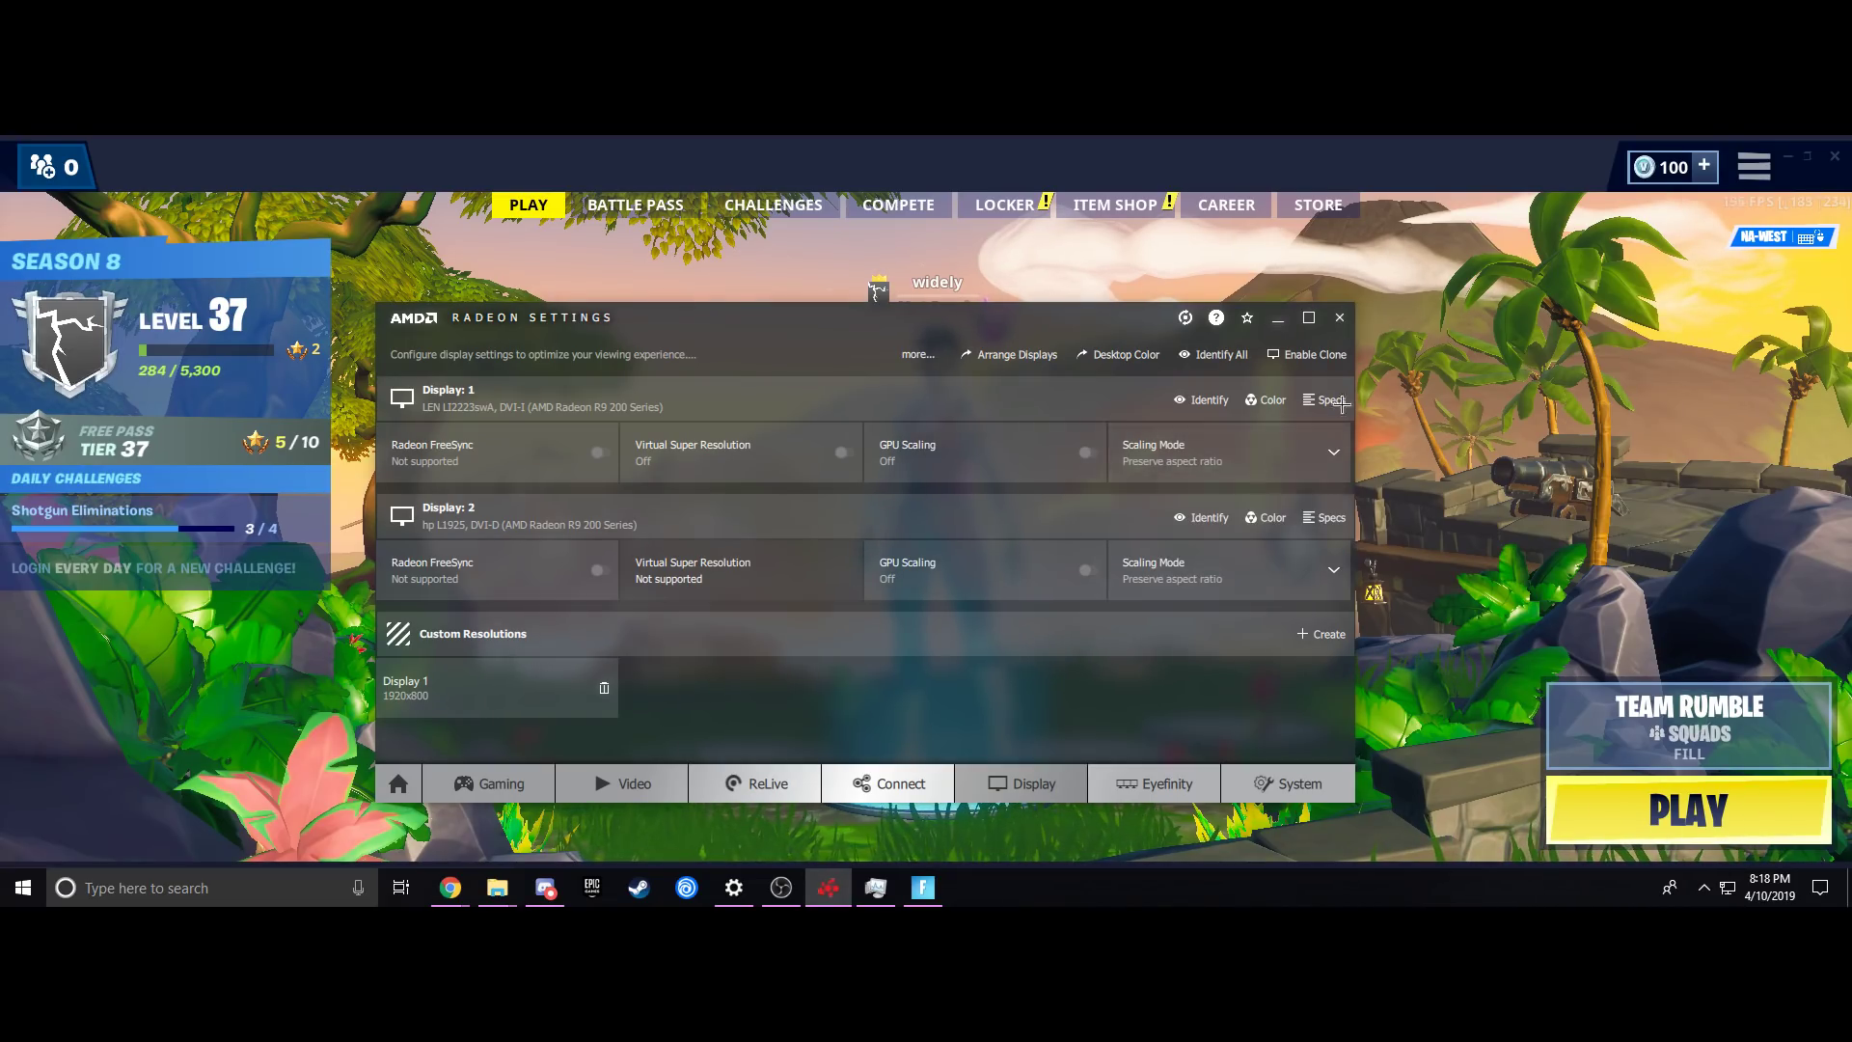
{"action": "left_click", "coordinate": [1541, 545]}
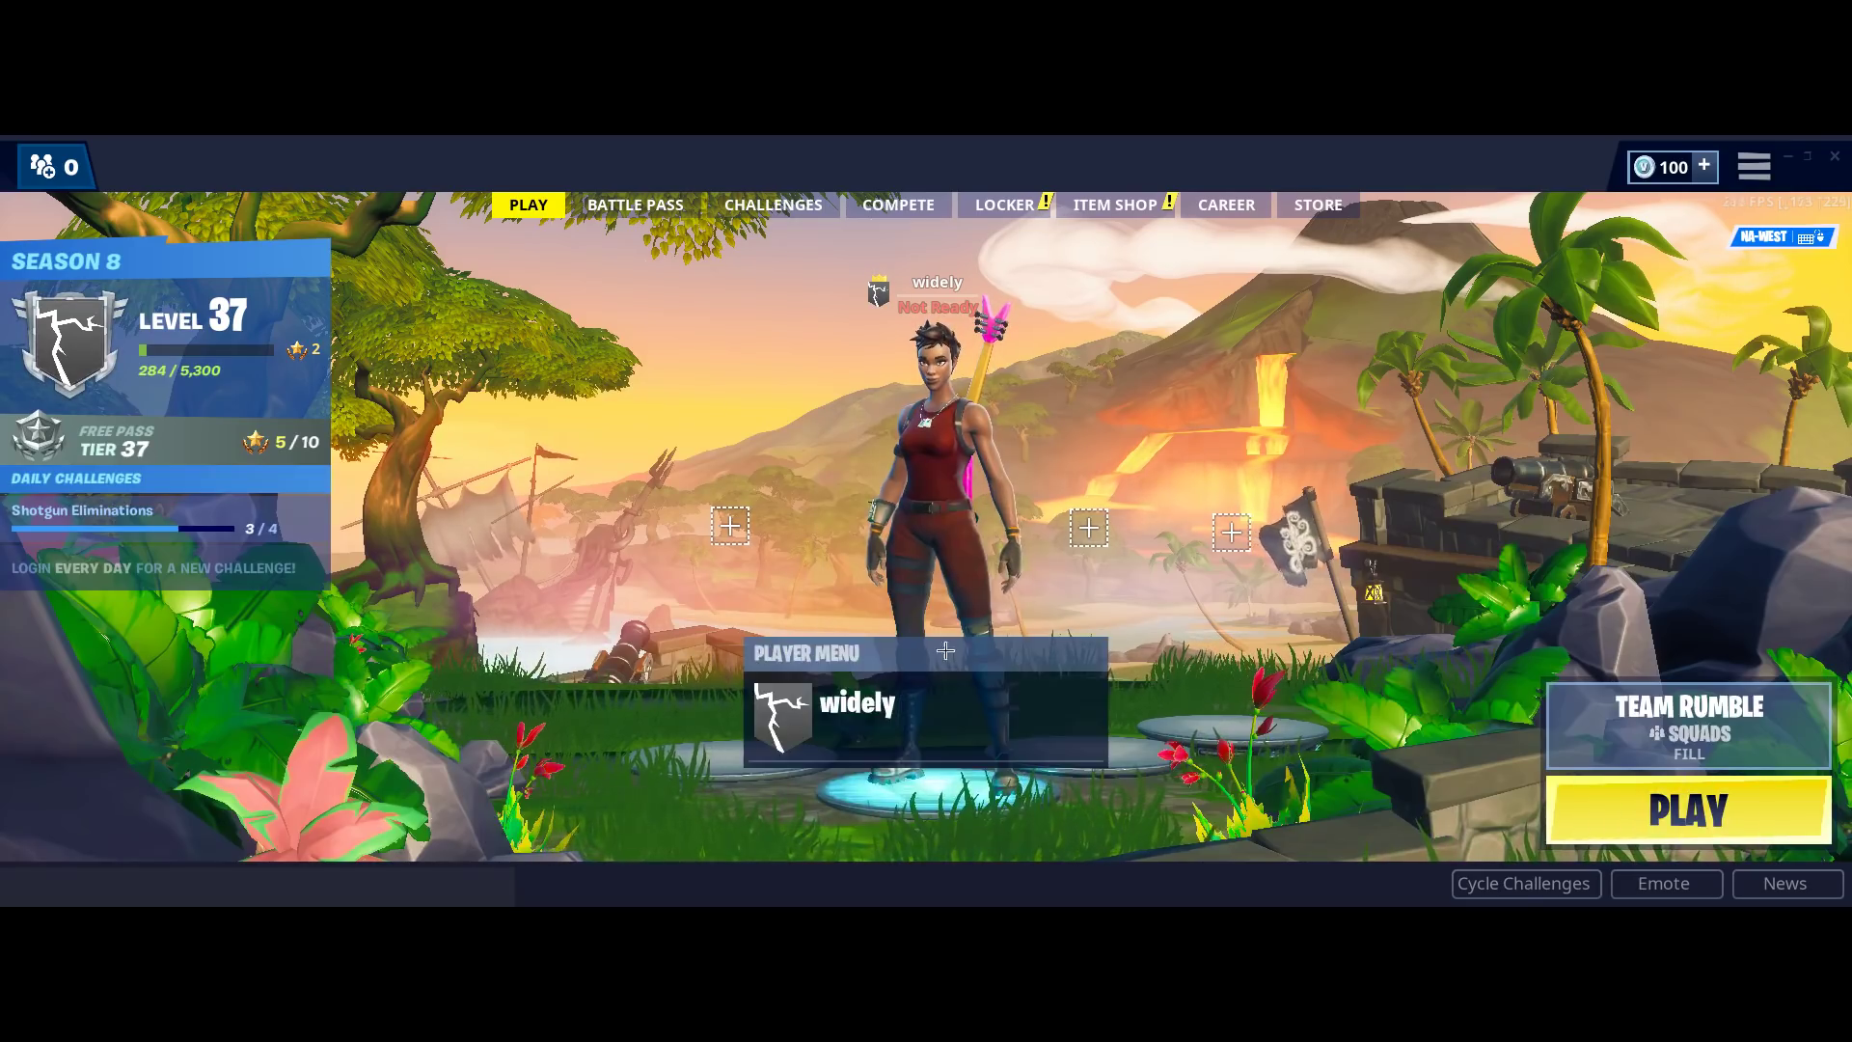
- Check that Video settings show Display Resolution 1920x800 in WindowedFullscreen
{"action": "left_click", "coordinate": [1754, 168]}
{"action": "left_click", "coordinate": [1754, 225]}
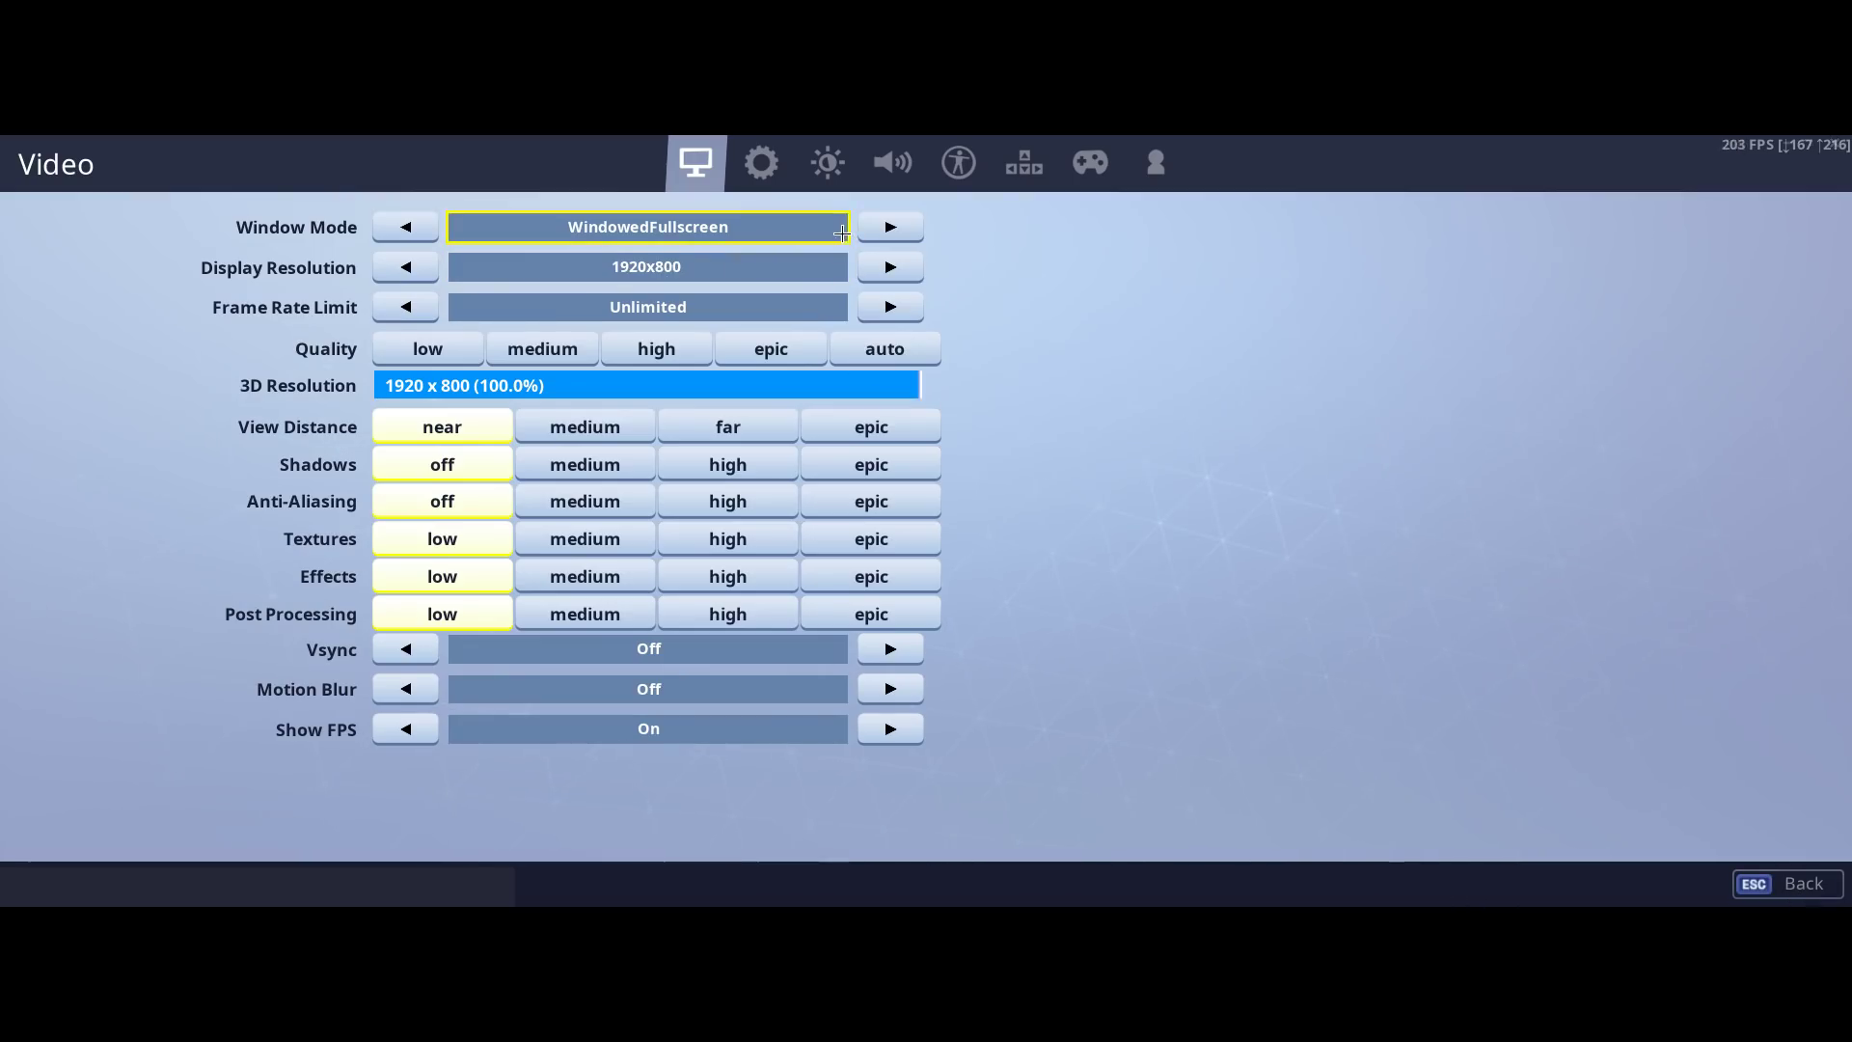
{"action": "left_click", "coordinate": [1776, 884]}
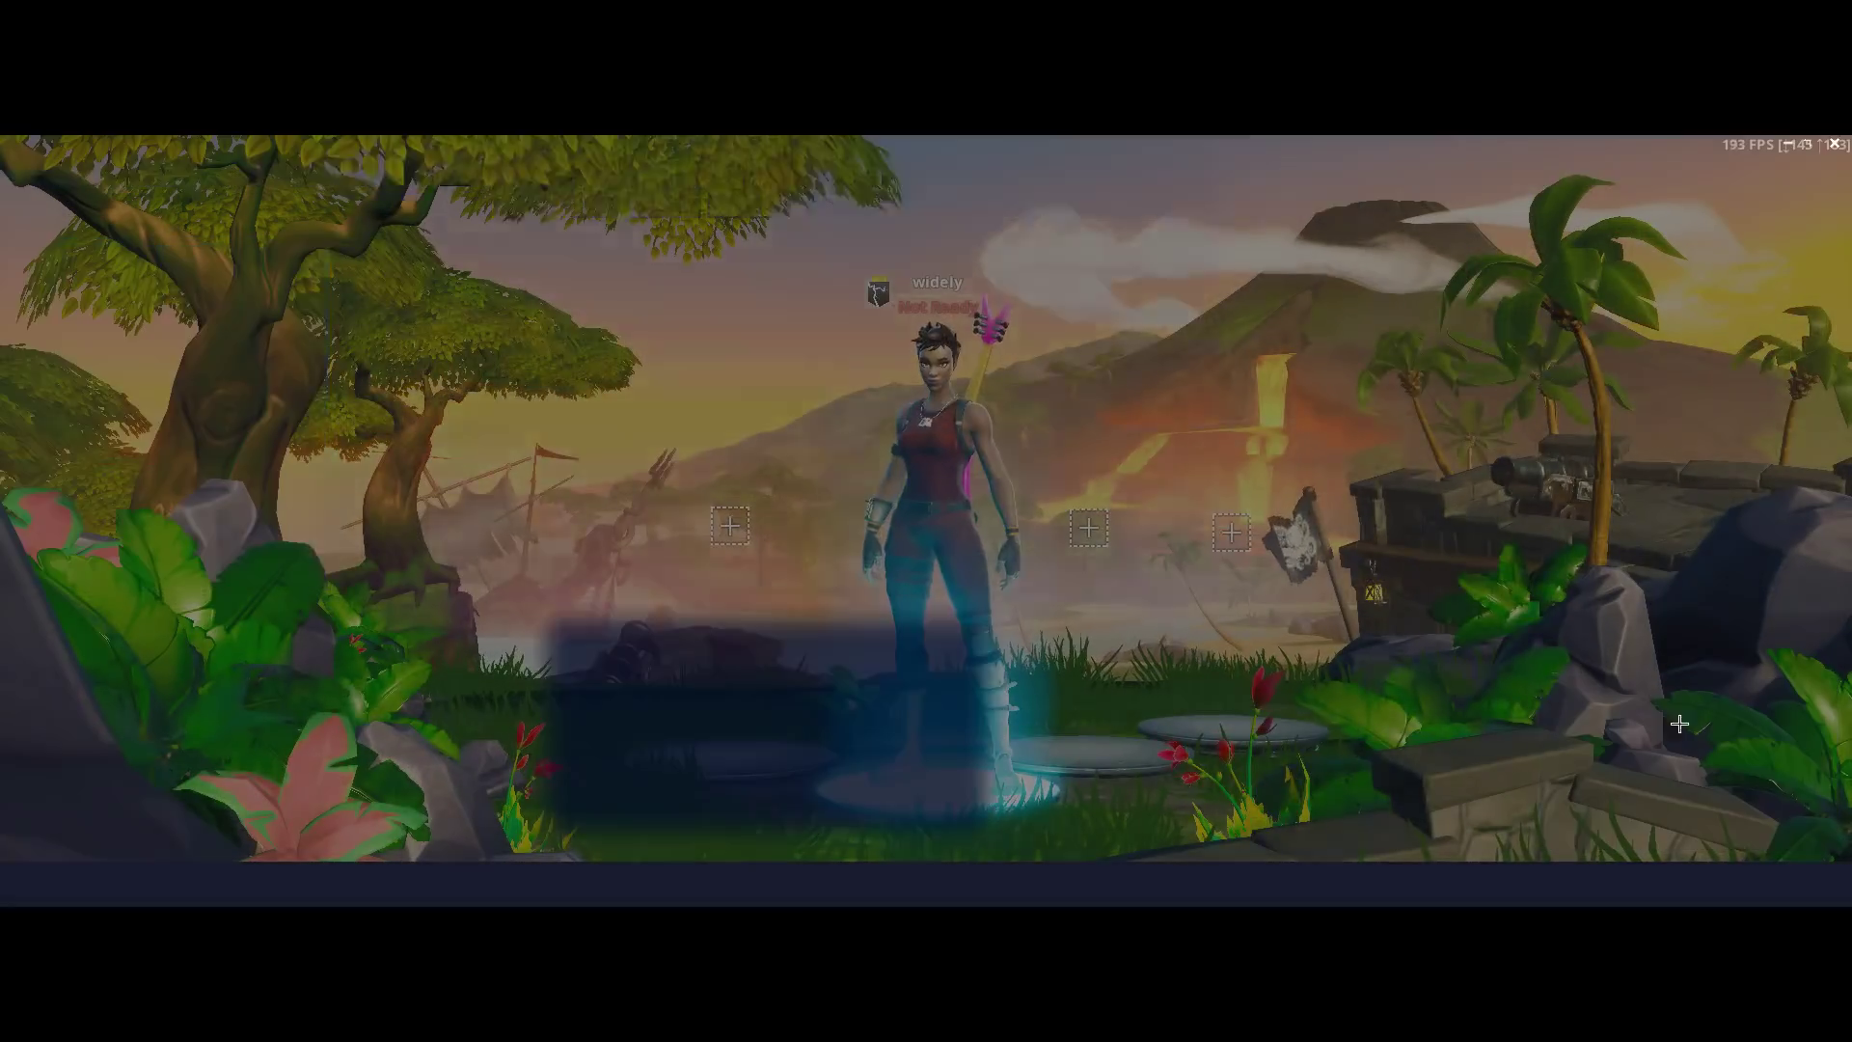
- Switch the game mode to Creative and start matchmaking with PLAY and LAUNCH
{"action": "left_click", "coordinate": [1680, 724]}
{"action": "left_click", "coordinate": [484, 281]}
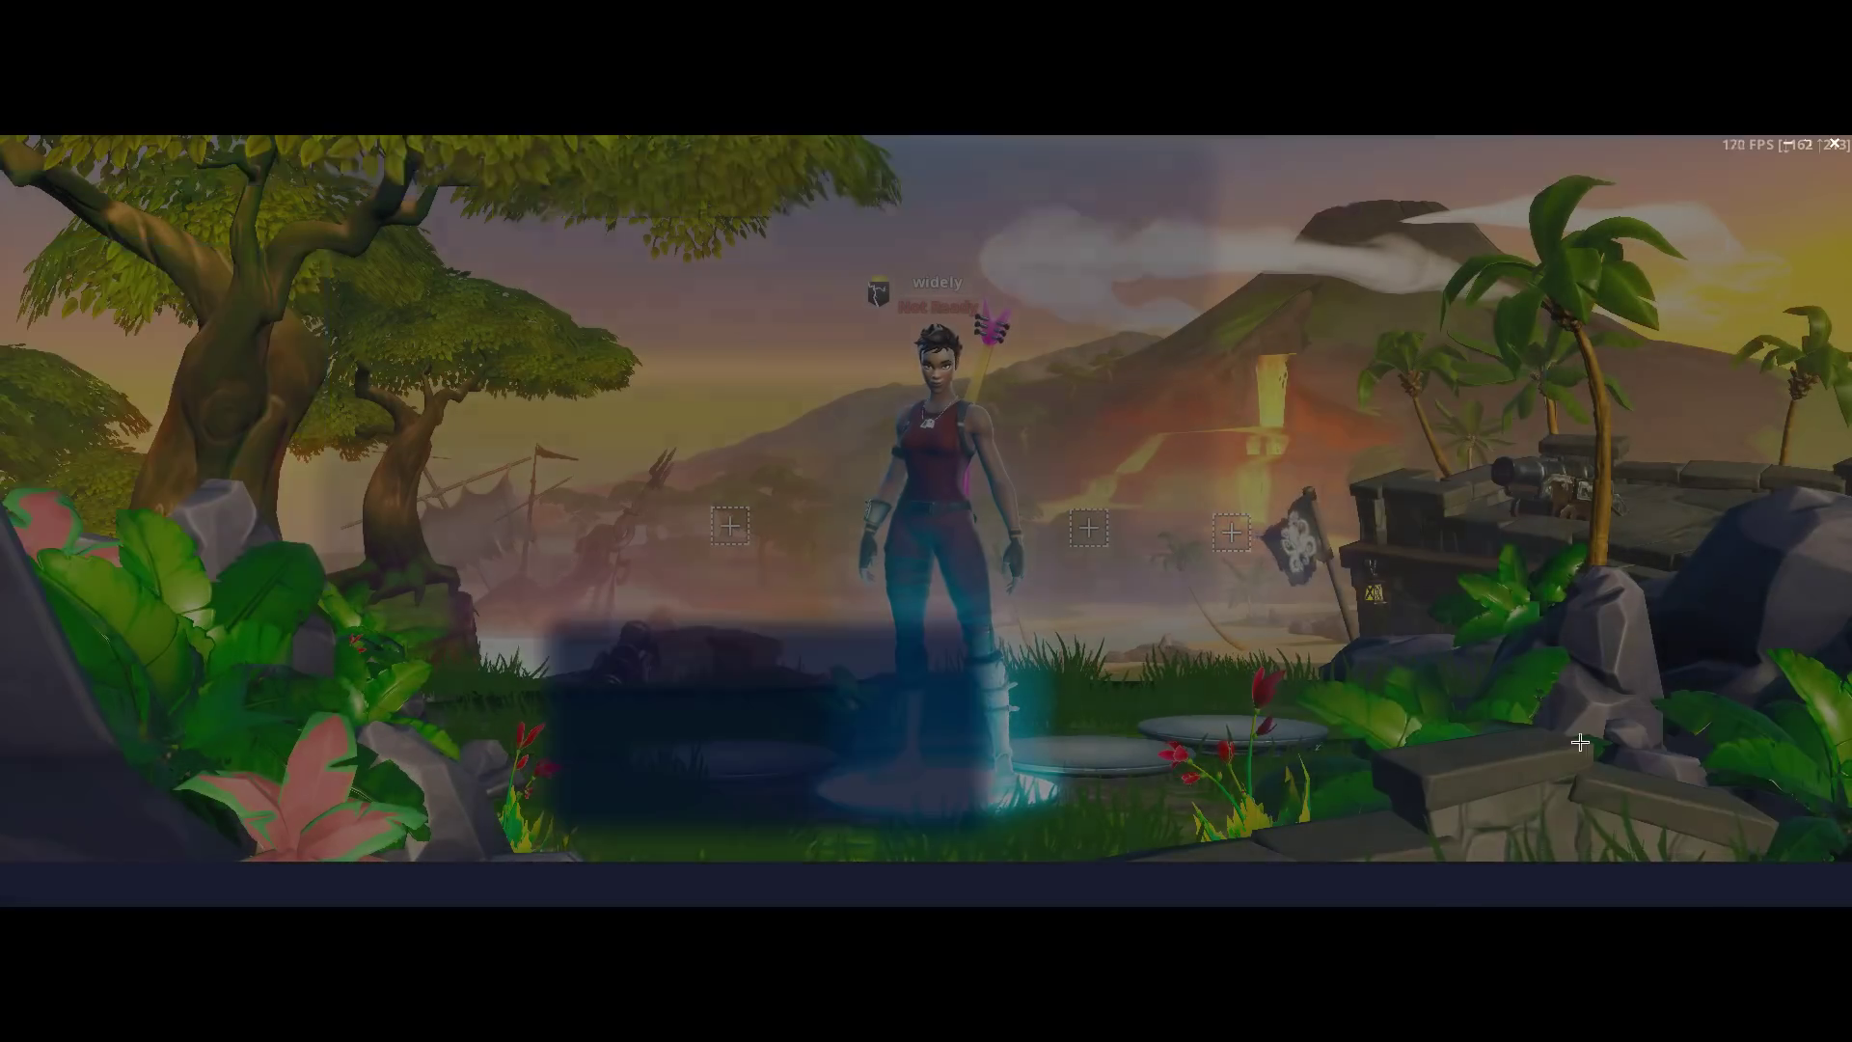
{"action": "left_click", "coordinate": [426, 521]}
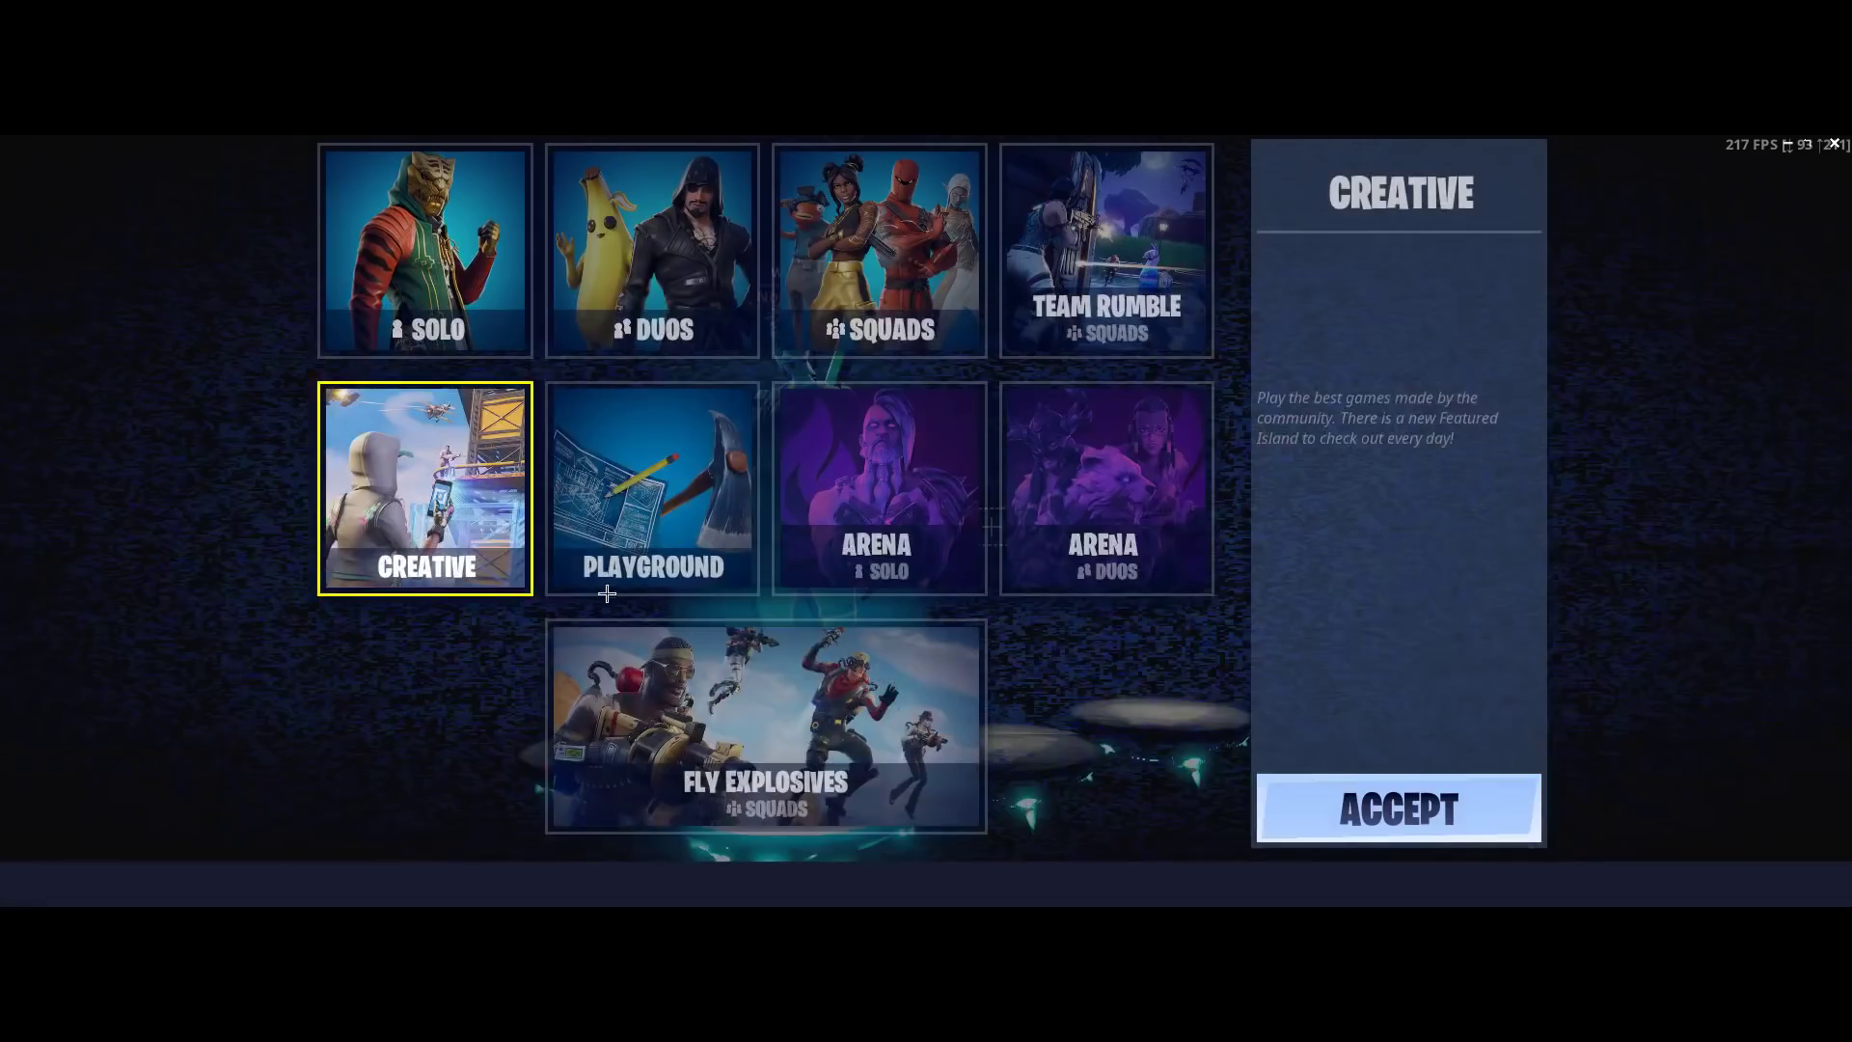
{"action": "left_click", "coordinate": [1523, 836]}
{"action": "left_click", "coordinate": [1689, 808]}
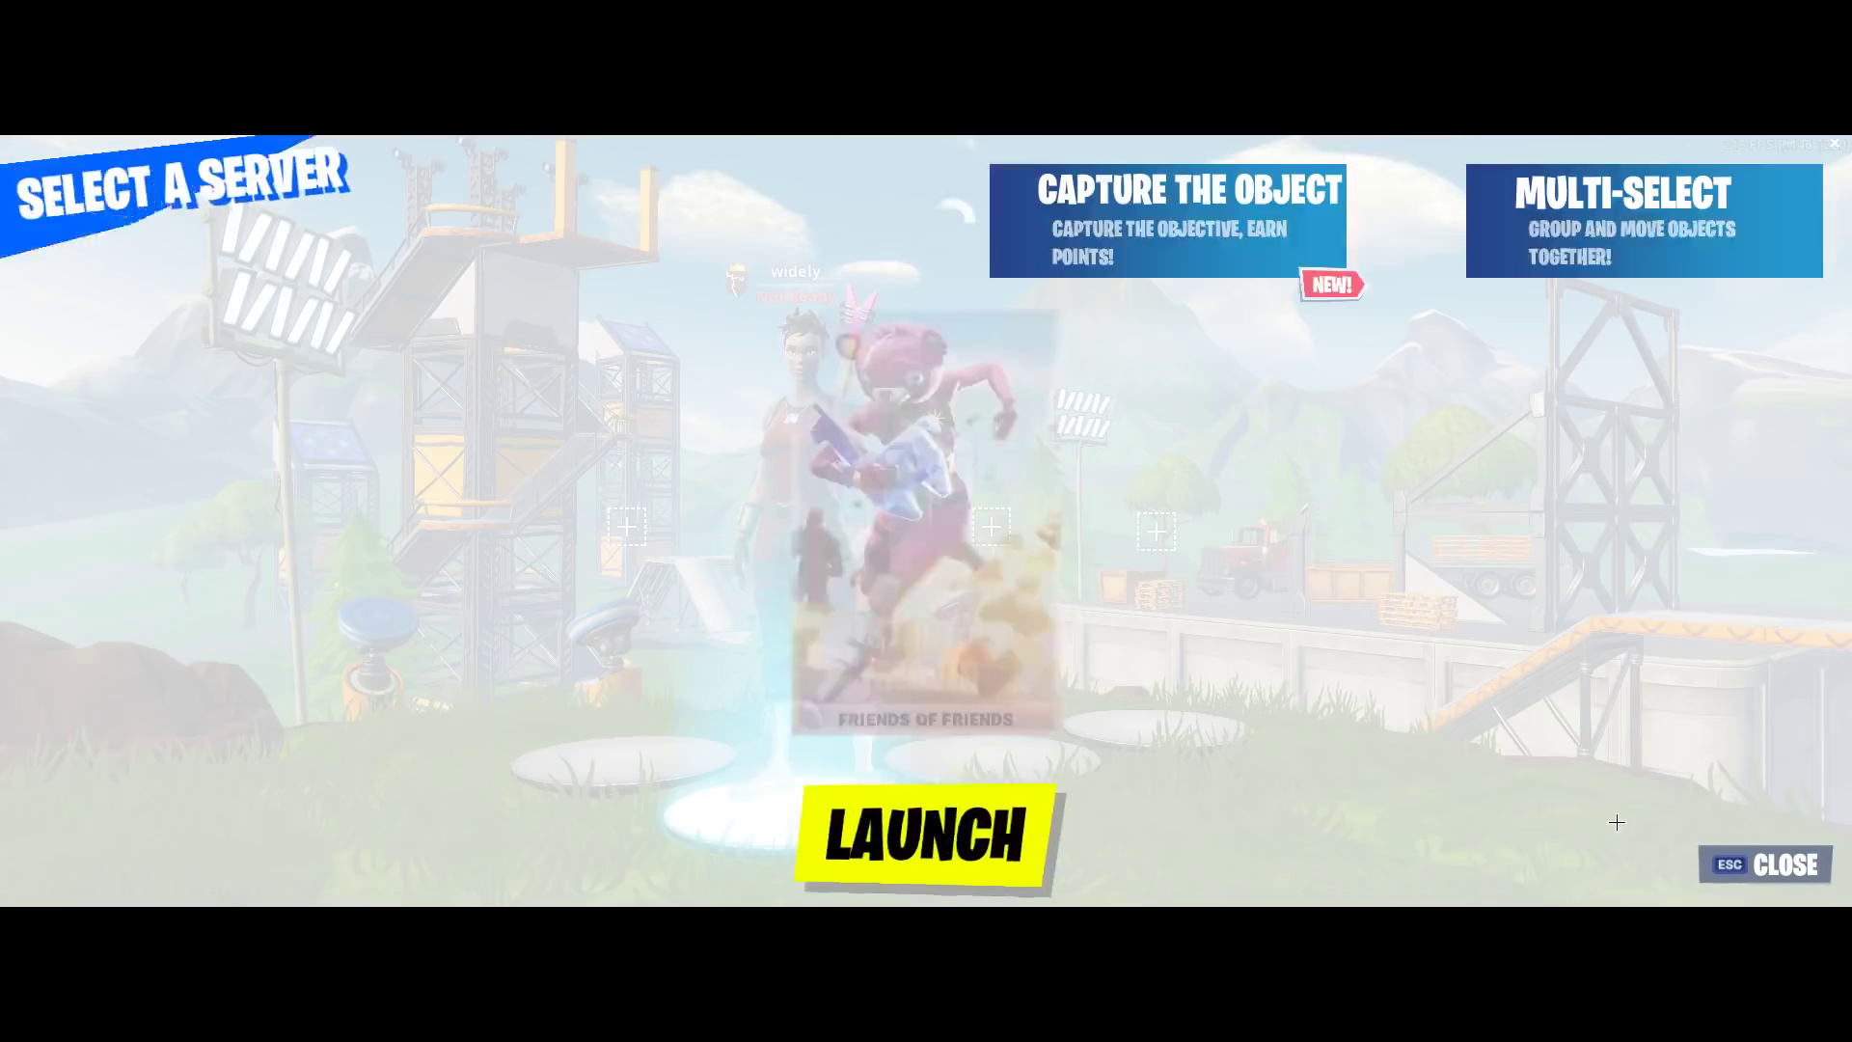
{"action": "left_click", "coordinate": [980, 808]}
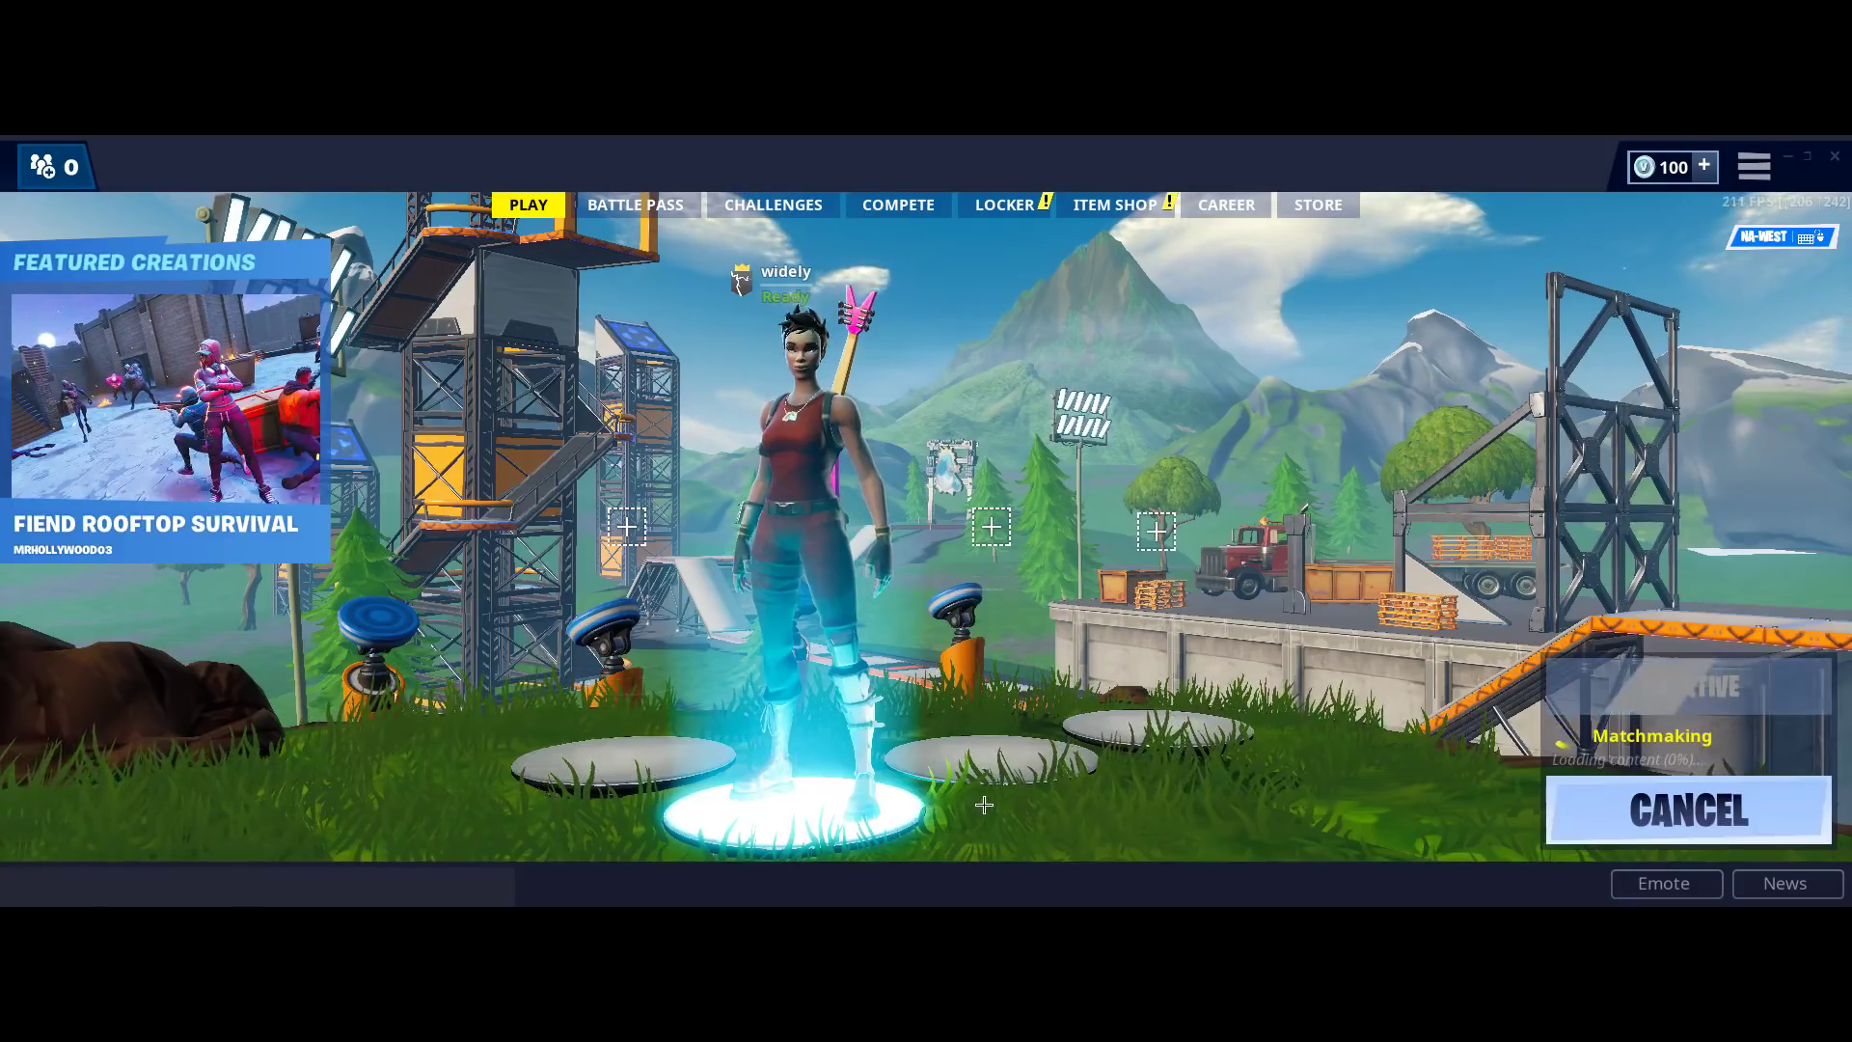